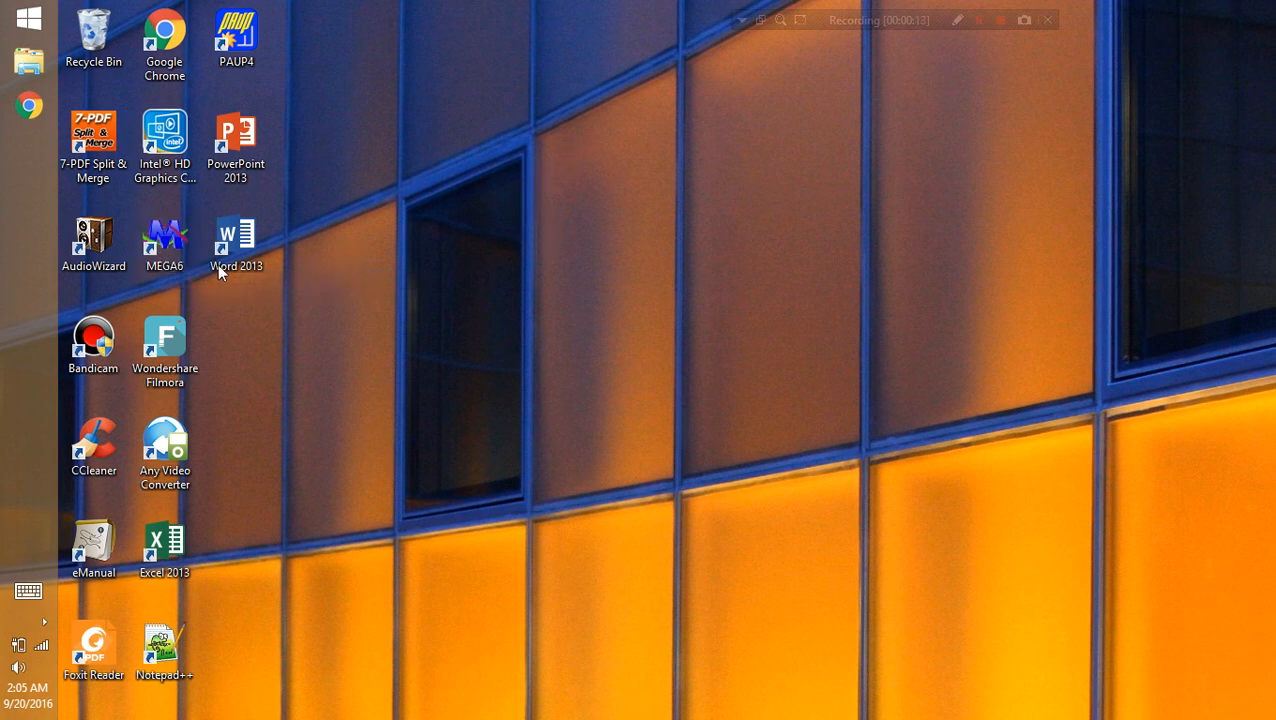
pyautogui.click(165, 262)
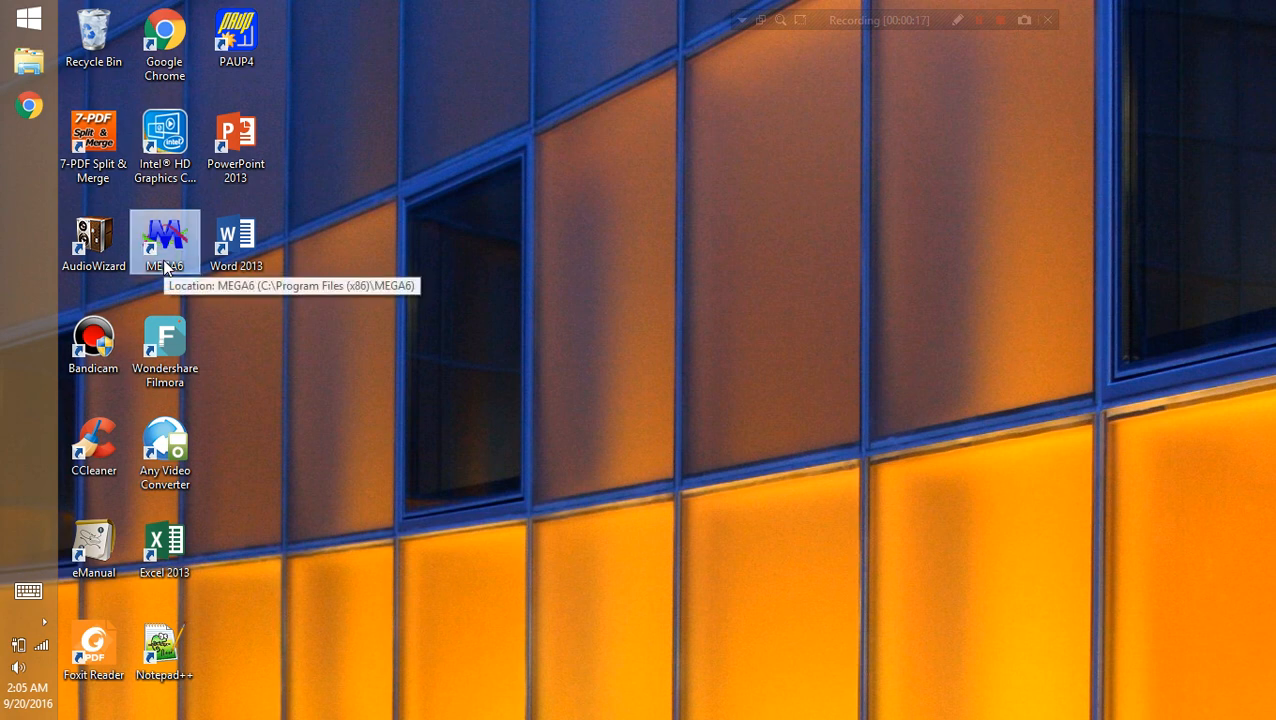
pyautogui.rightClick(624, 161)
pyautogui.click(660, 213)
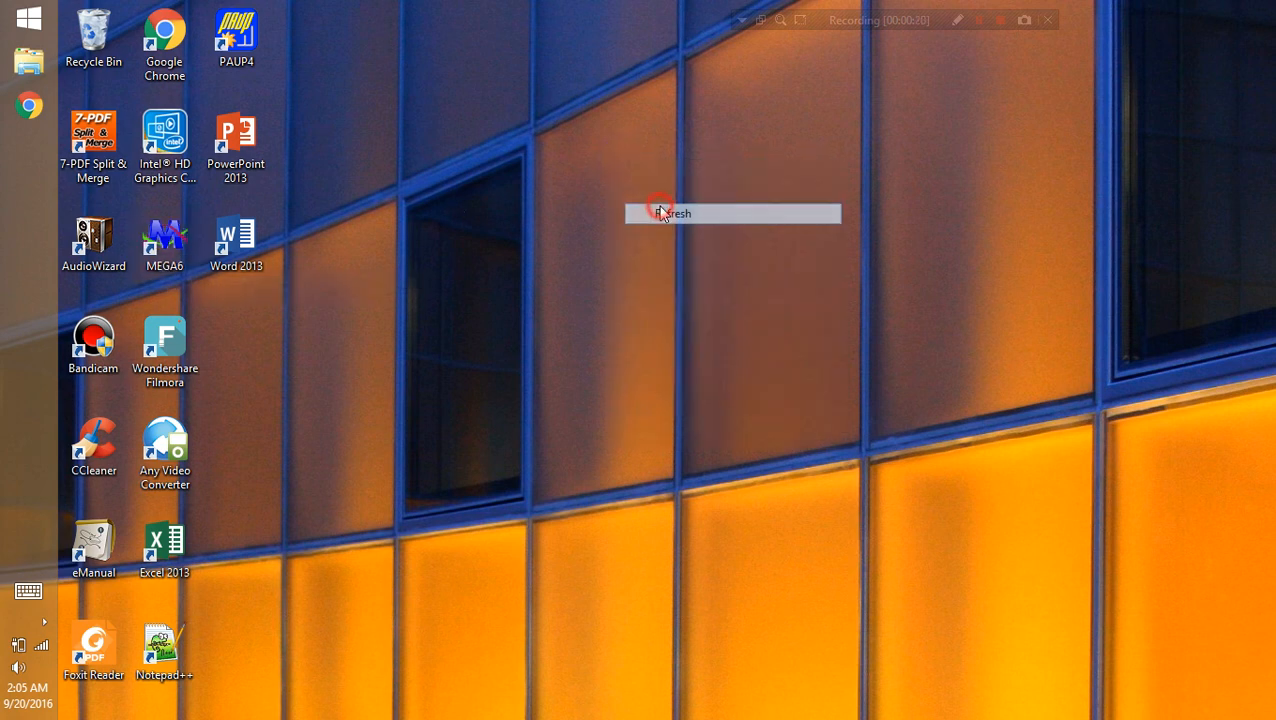
pyautogui.rightClick(568, 190)
pyautogui.click(594, 243)
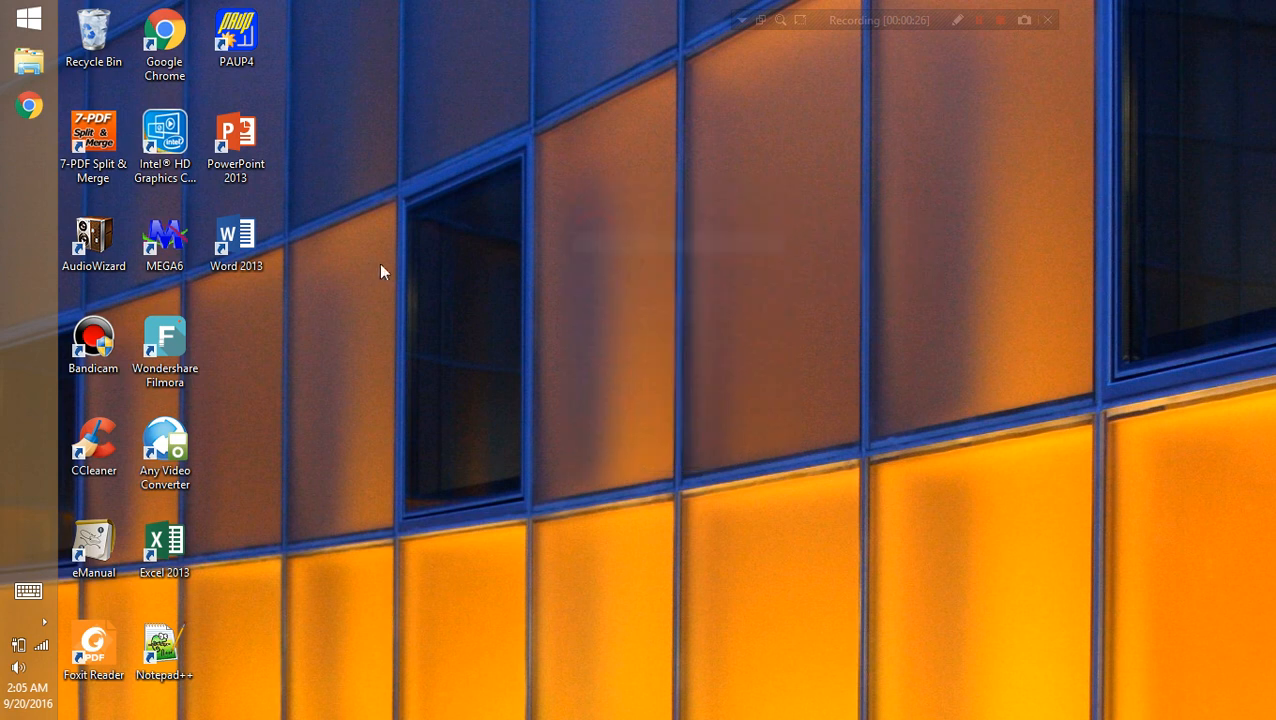
# Launch MEGA6 from the desktop and reposition its main window on the screen
pyautogui.click(168, 257)
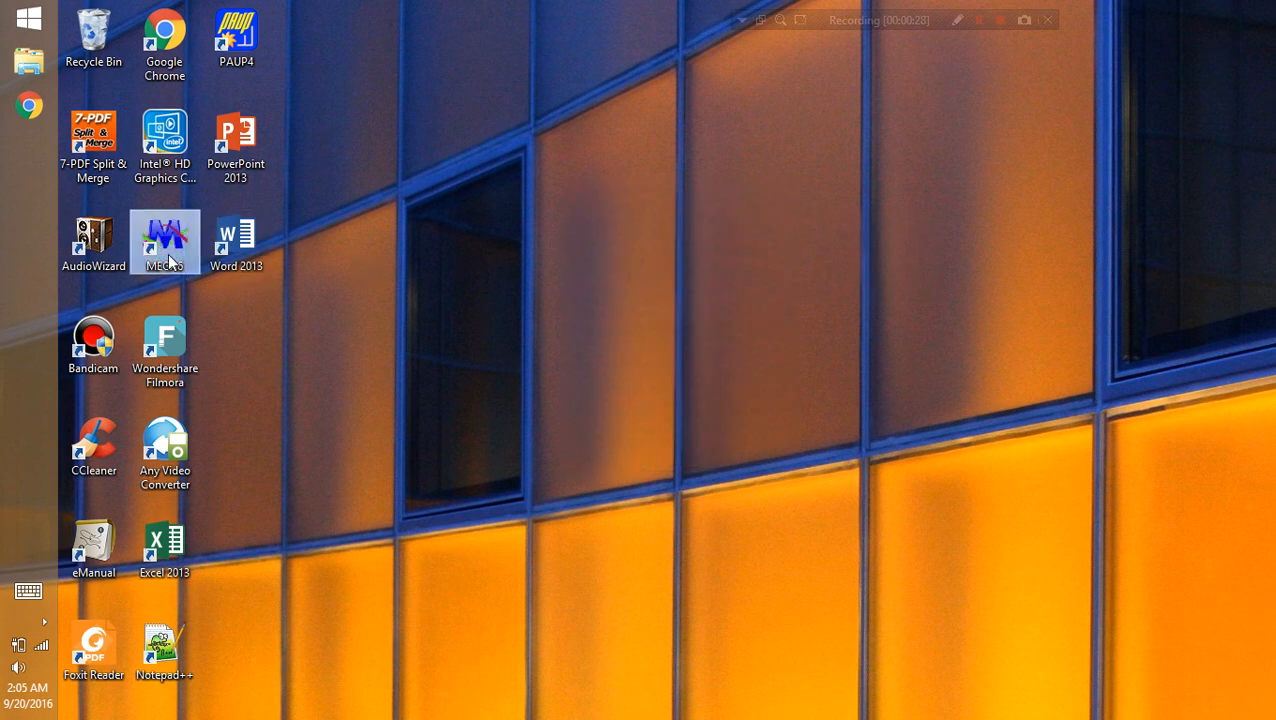
pyautogui.doubleClick(168, 257)
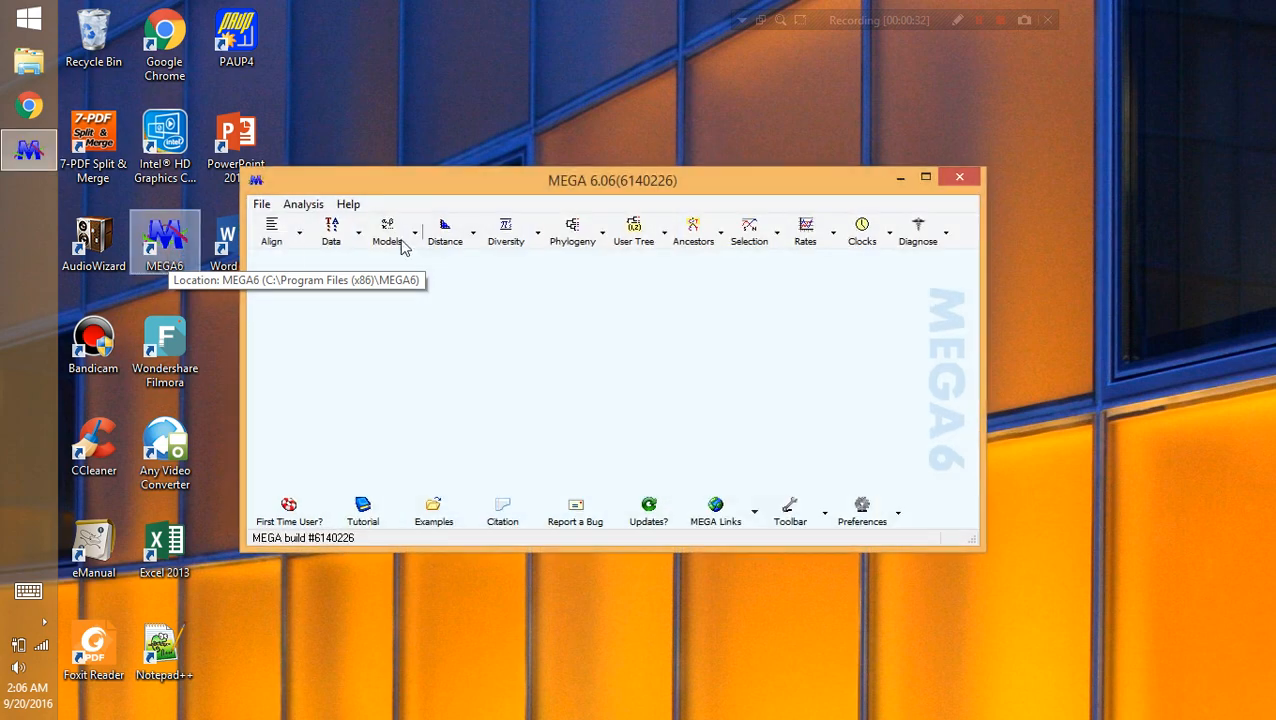
pyautogui.click(710, 188)
pyautogui.moveTo(710, 188); pyautogui.dragTo(796, 129)
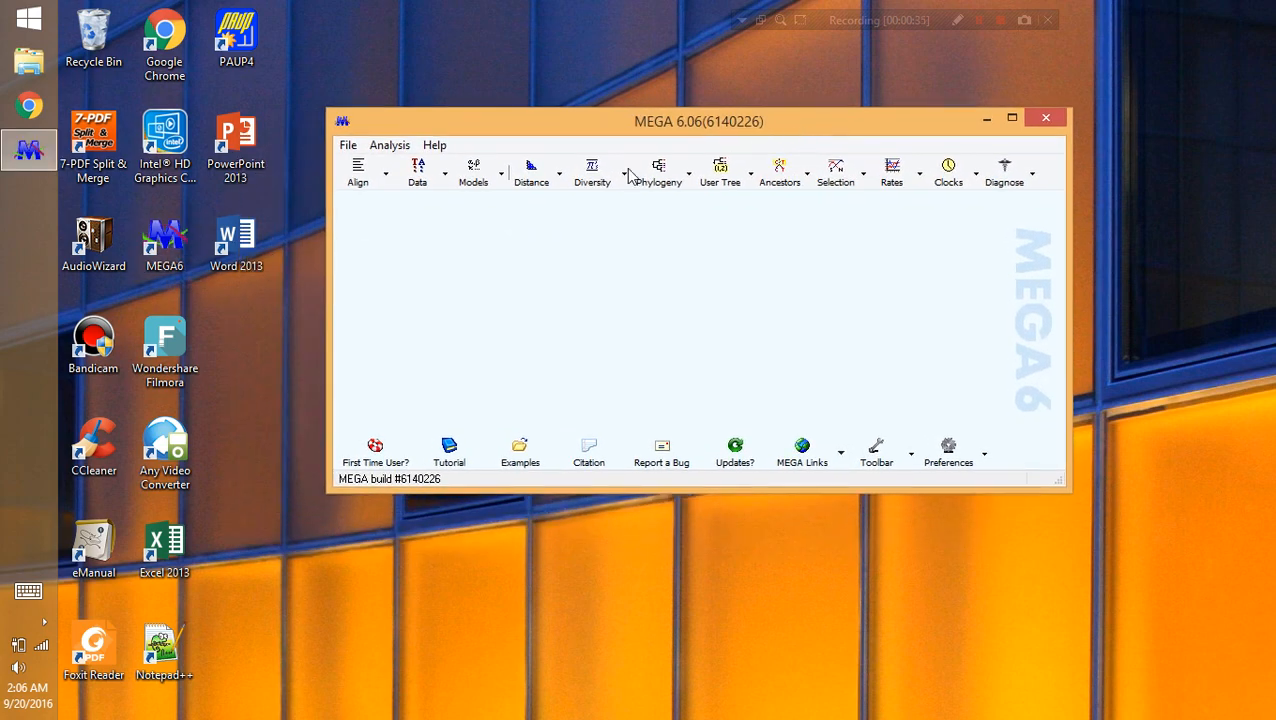
pyautogui.click(372, 188)
pyautogui.click(419, 173)
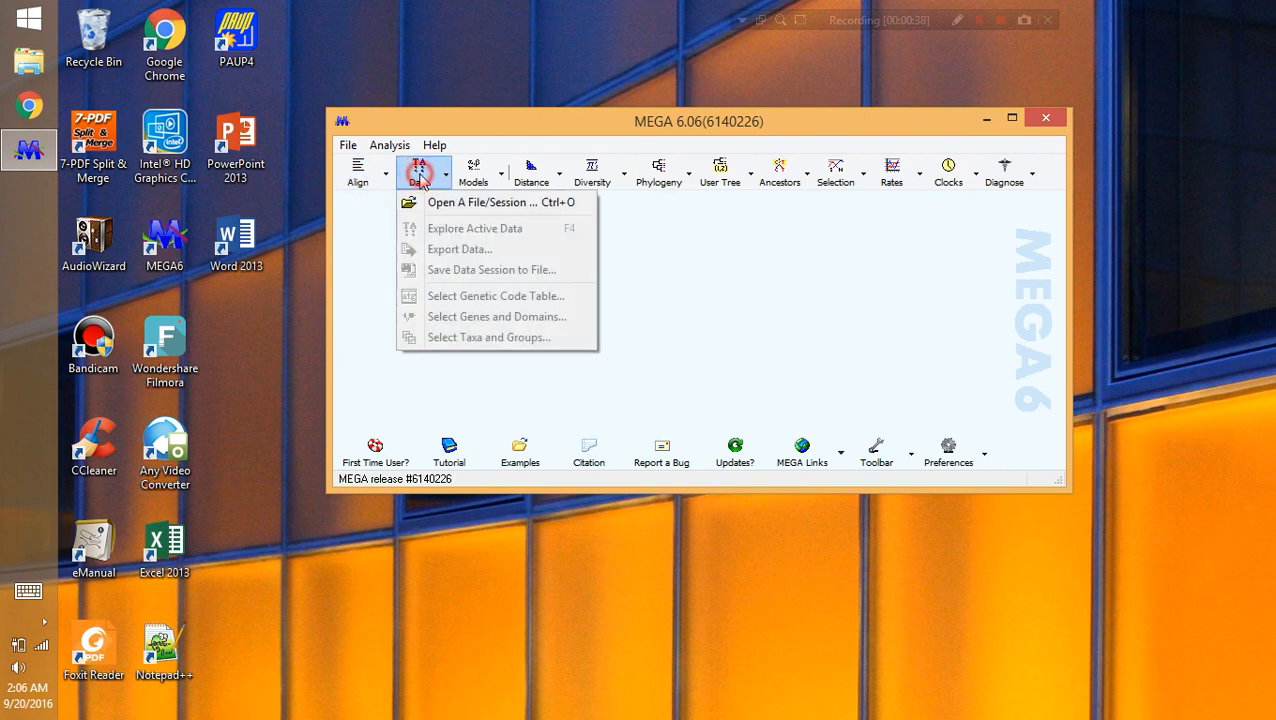
pyautogui.click(485, 169)
pyautogui.click(527, 167)
pyautogui.click(370, 176)
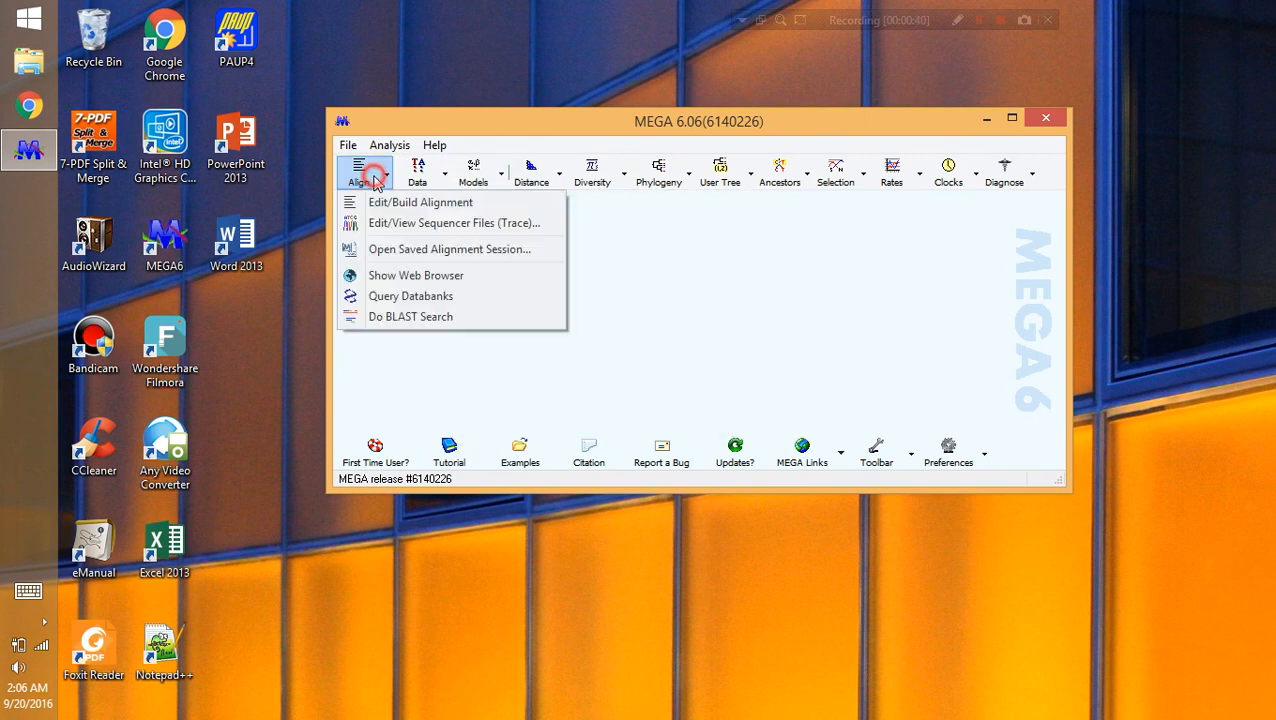
pyautogui.click(436, 122)
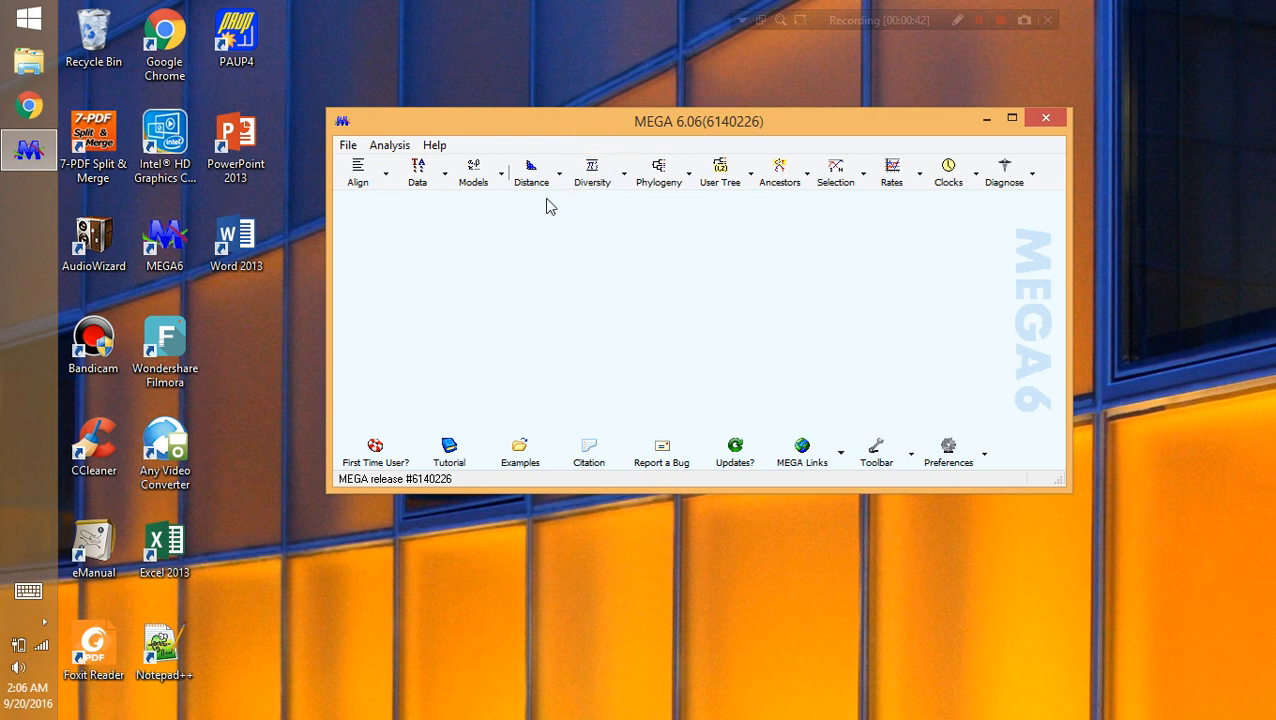
# Start opening sequencer trace files for editing and browse to D:\genetic\squence penyu\aceh\090401 syiahkuala
pyautogui.click(372, 183)
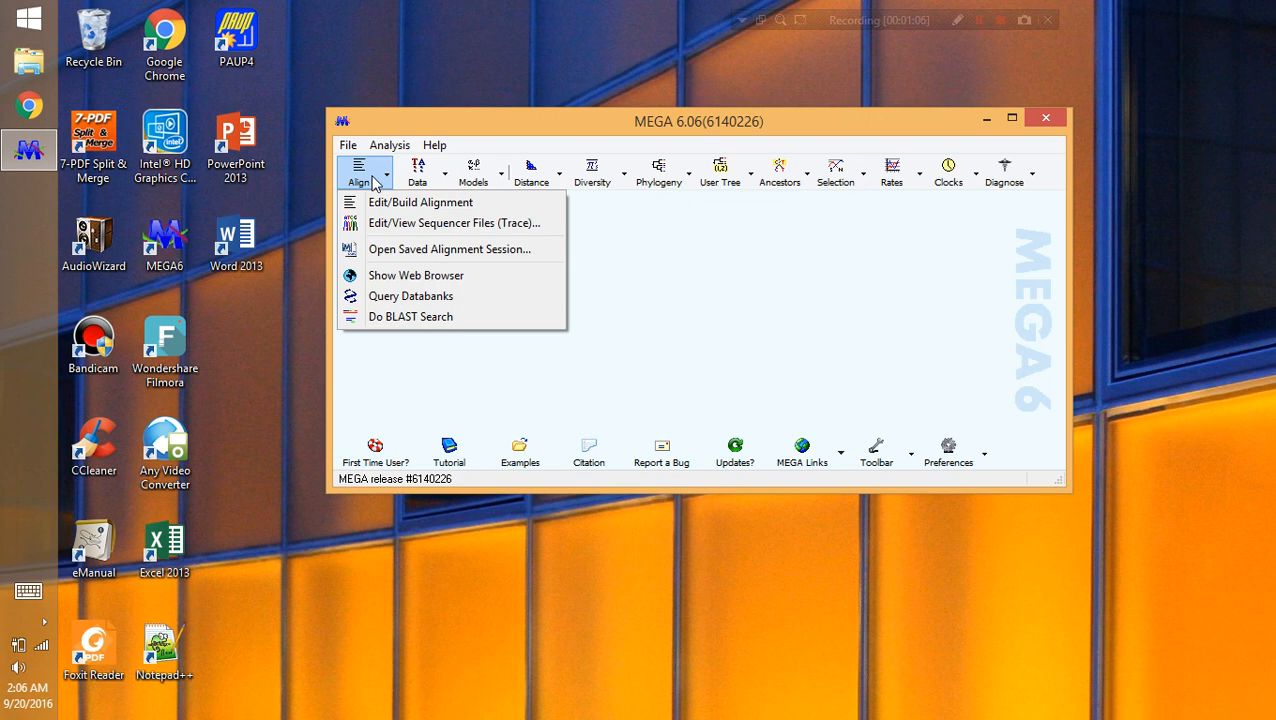
pyautogui.click(388, 223)
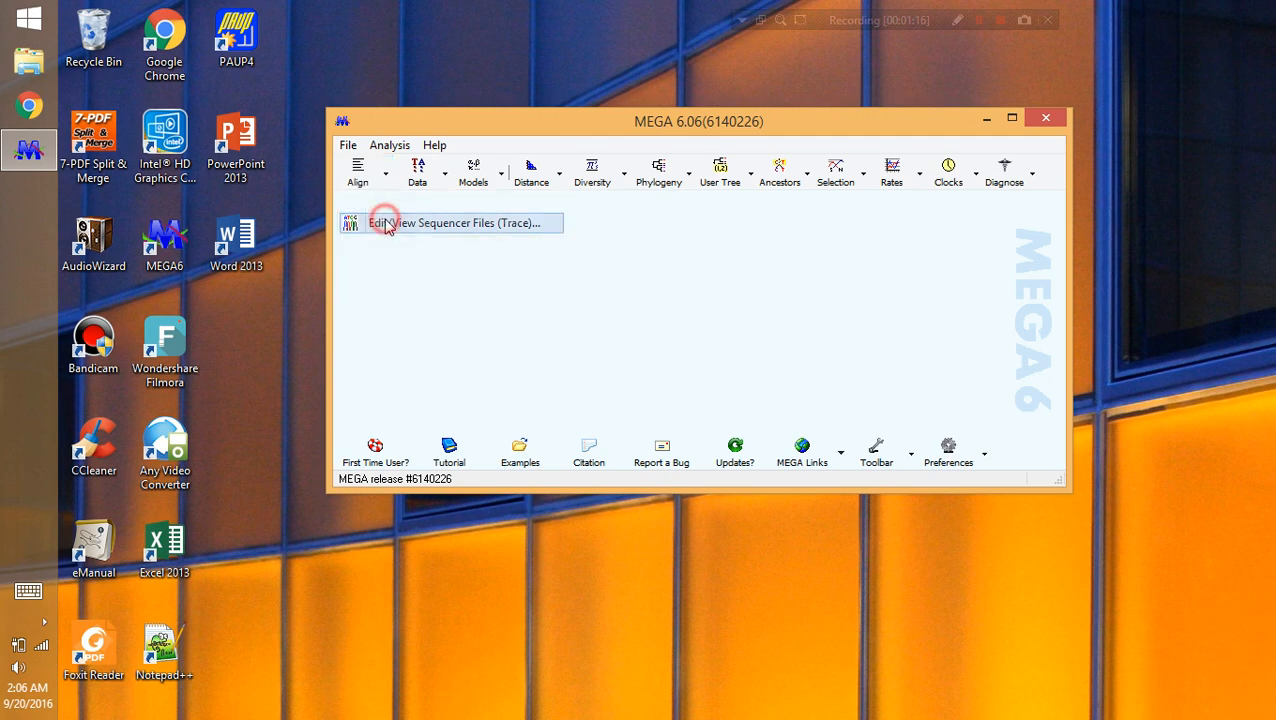
pyautogui.moveTo(812, 249); pyautogui.dragTo(543, 167)
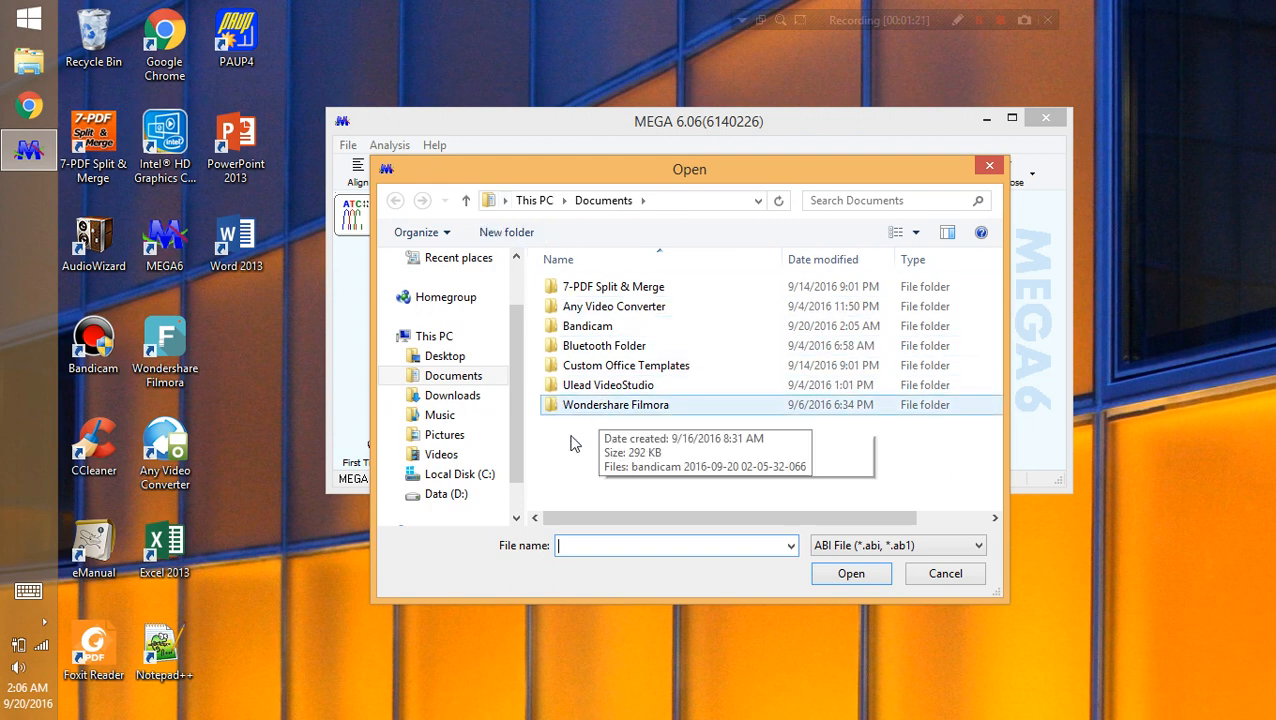
pyautogui.click(450, 494)
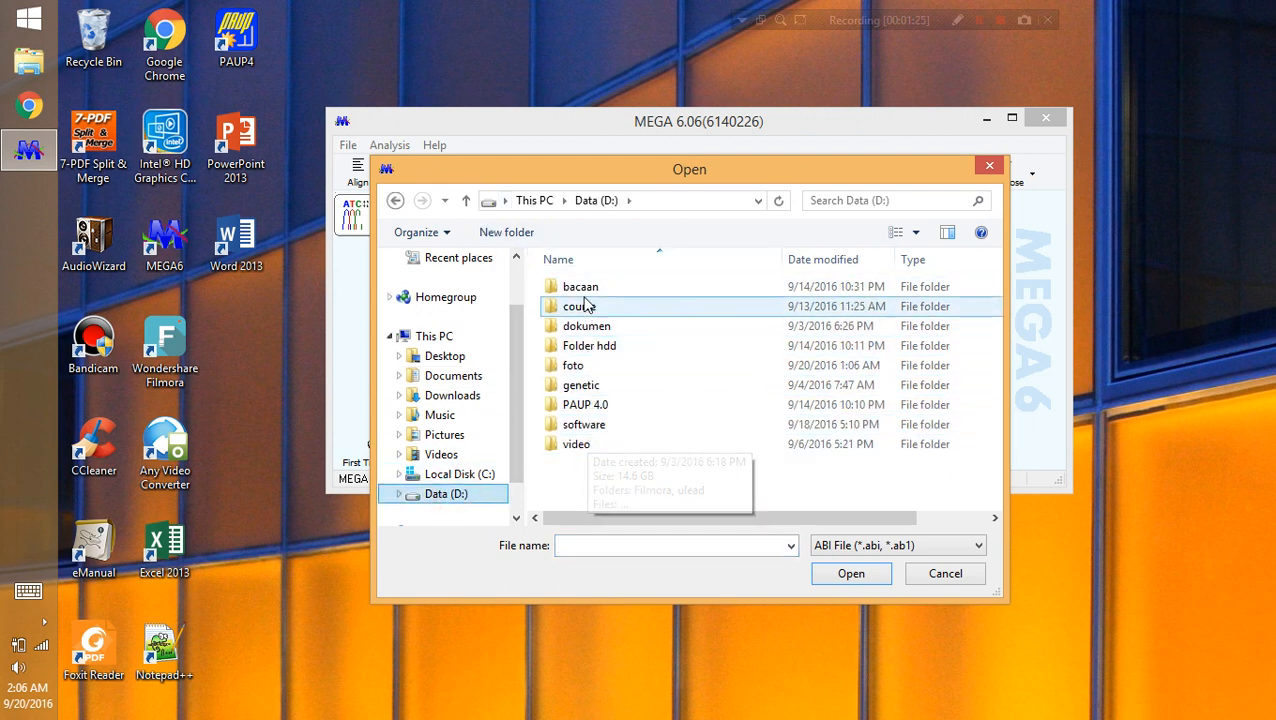
pyautogui.doubleClick(578, 390)
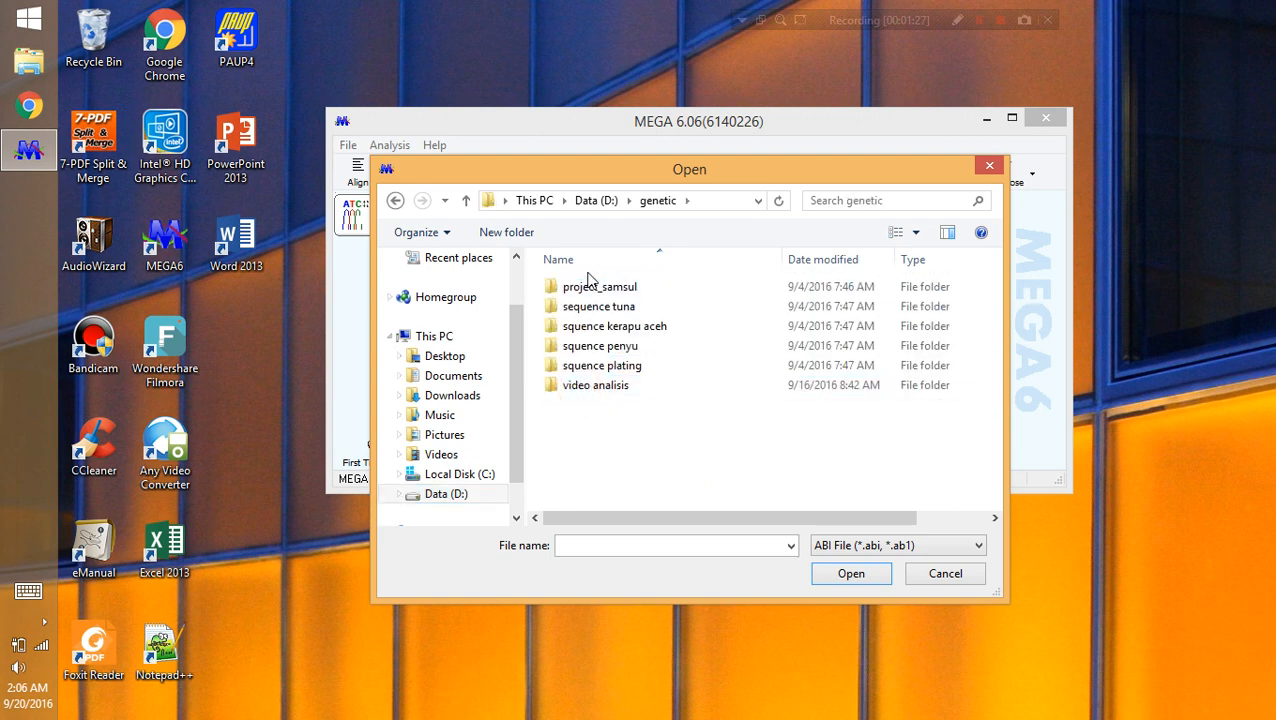
pyautogui.doubleClick(588, 347)
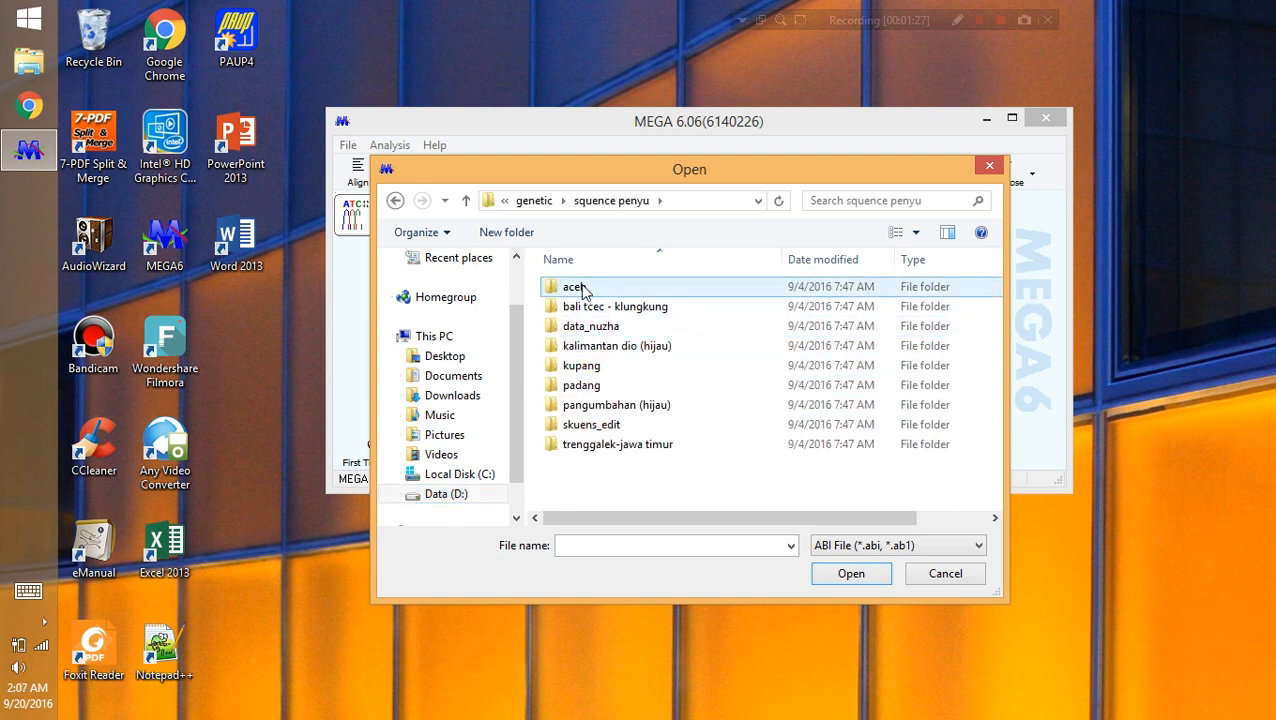
pyautogui.doubleClick(586, 288)
pyautogui.doubleClick(586, 288)
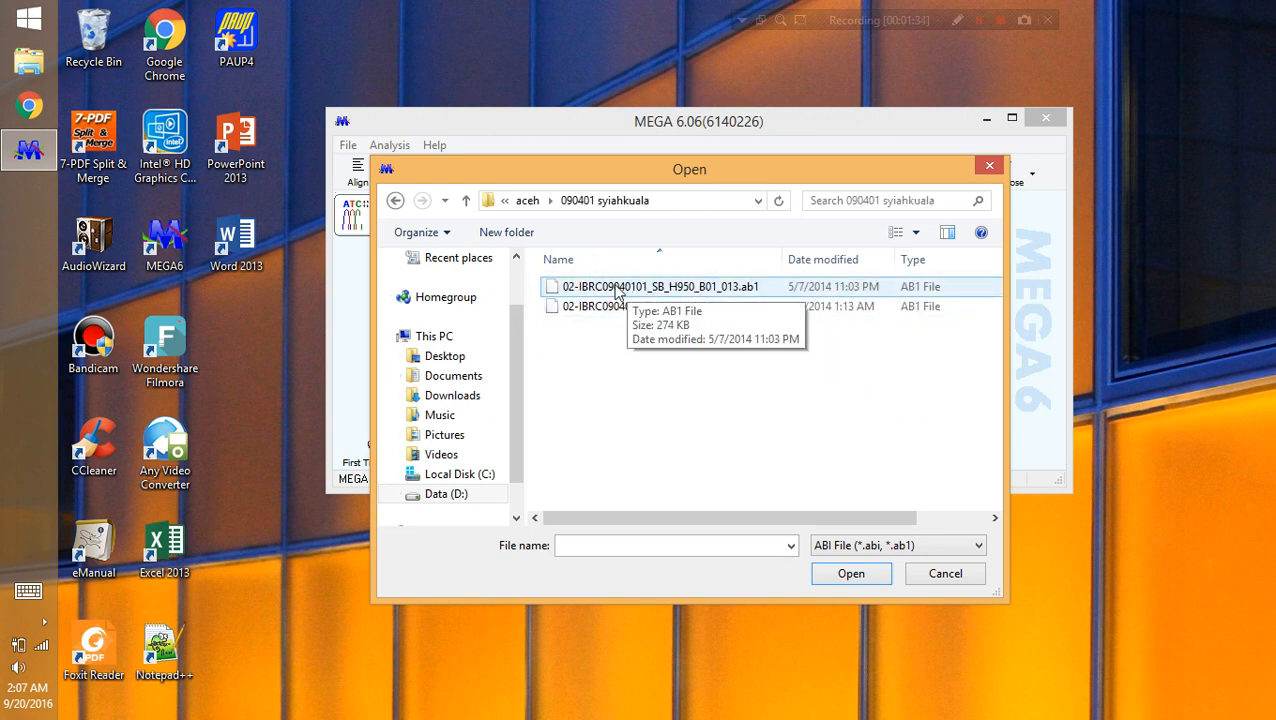
# Open both trace files, 02-IBRC09040101_SB_H950_B01_013.ab1 and 02-IBRC09040101_SB_LTEI9_B01_013.ab1, from the 090401 syiahkuala folder
pyautogui.click(395, 200)
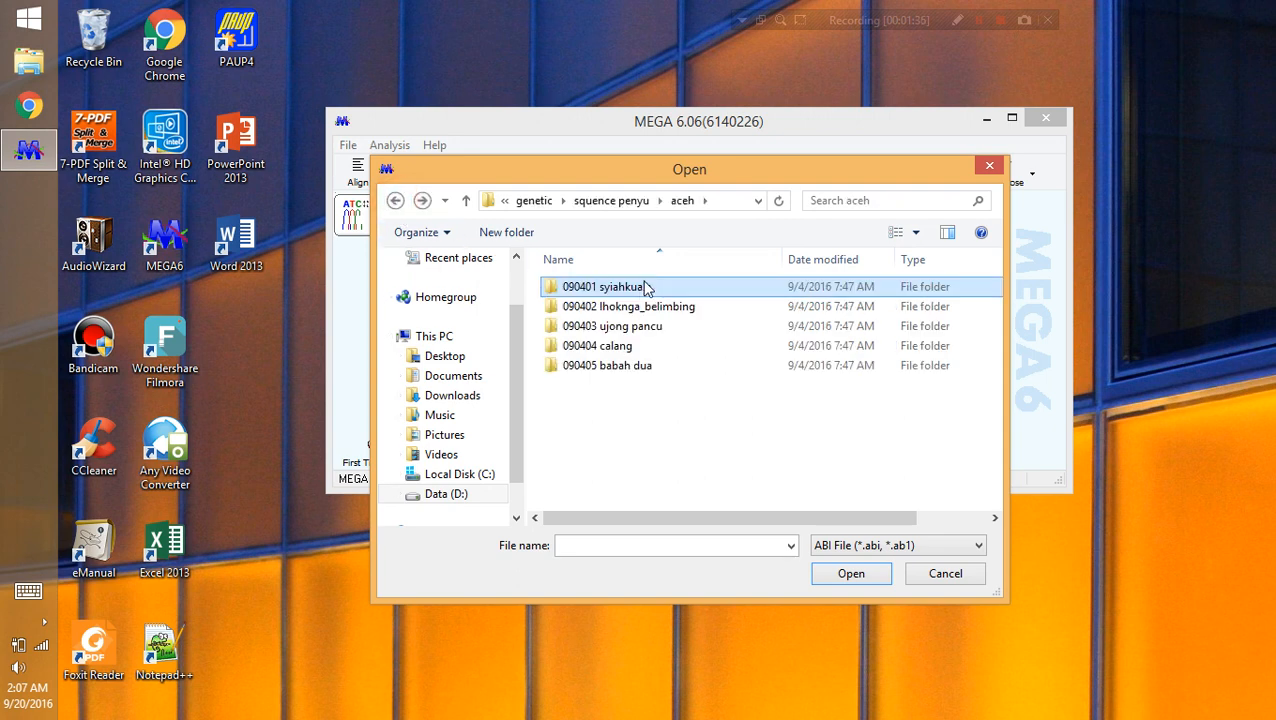
pyautogui.doubleClick(655, 288)
pyautogui.click(651, 290)
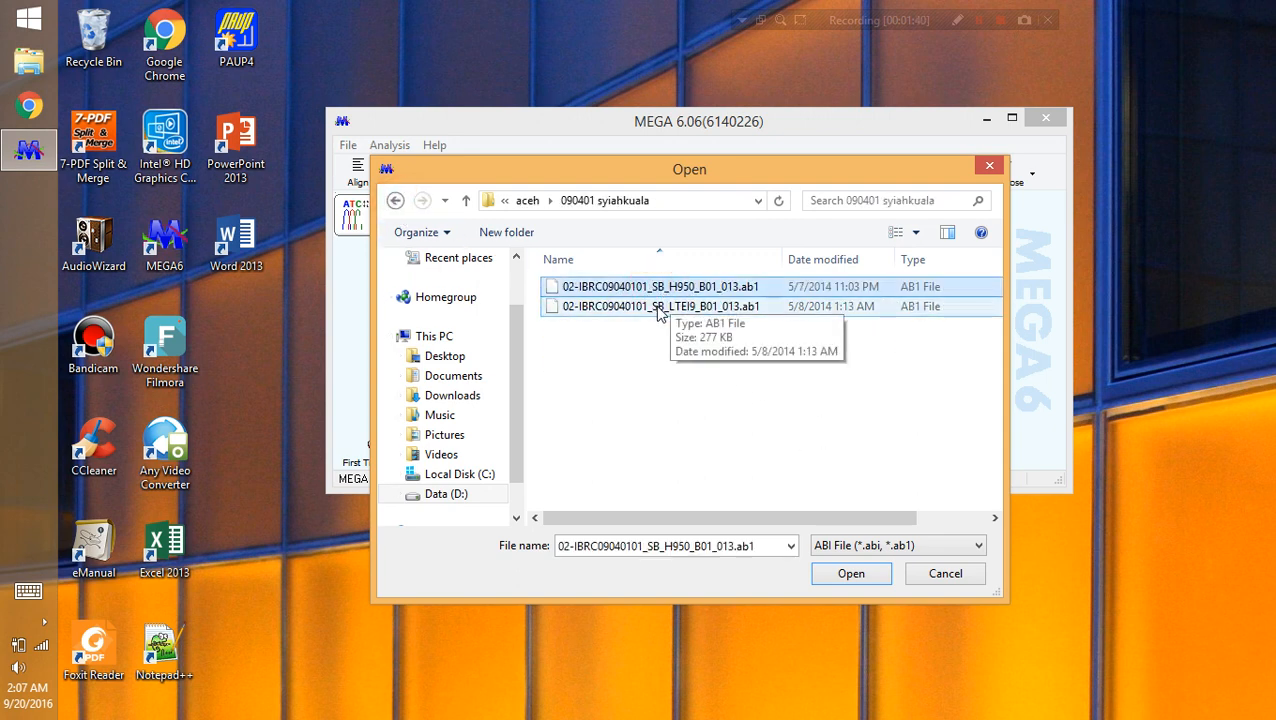
pyautogui.keyDown('shift'); pyautogui.click(663, 306); pyautogui.keyUp('shift')
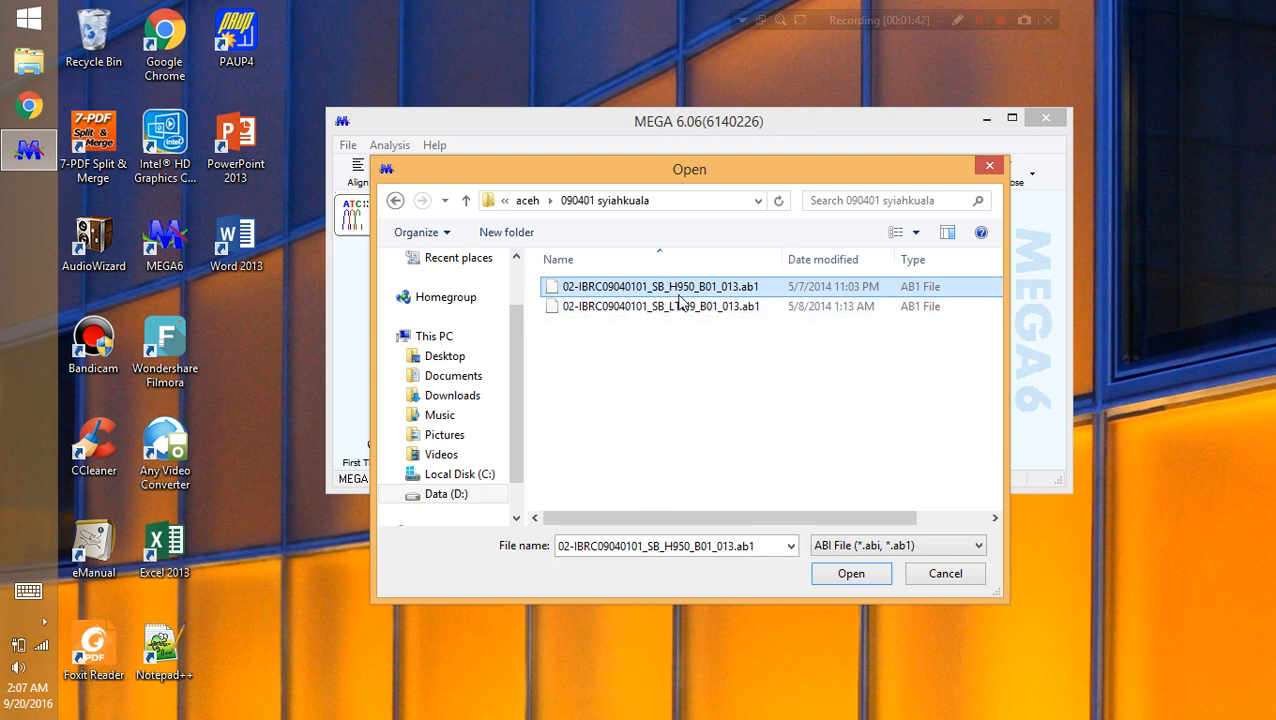
pyautogui.keyDown('shift'); pyautogui.click(683, 309); pyautogui.keyUp('shift')
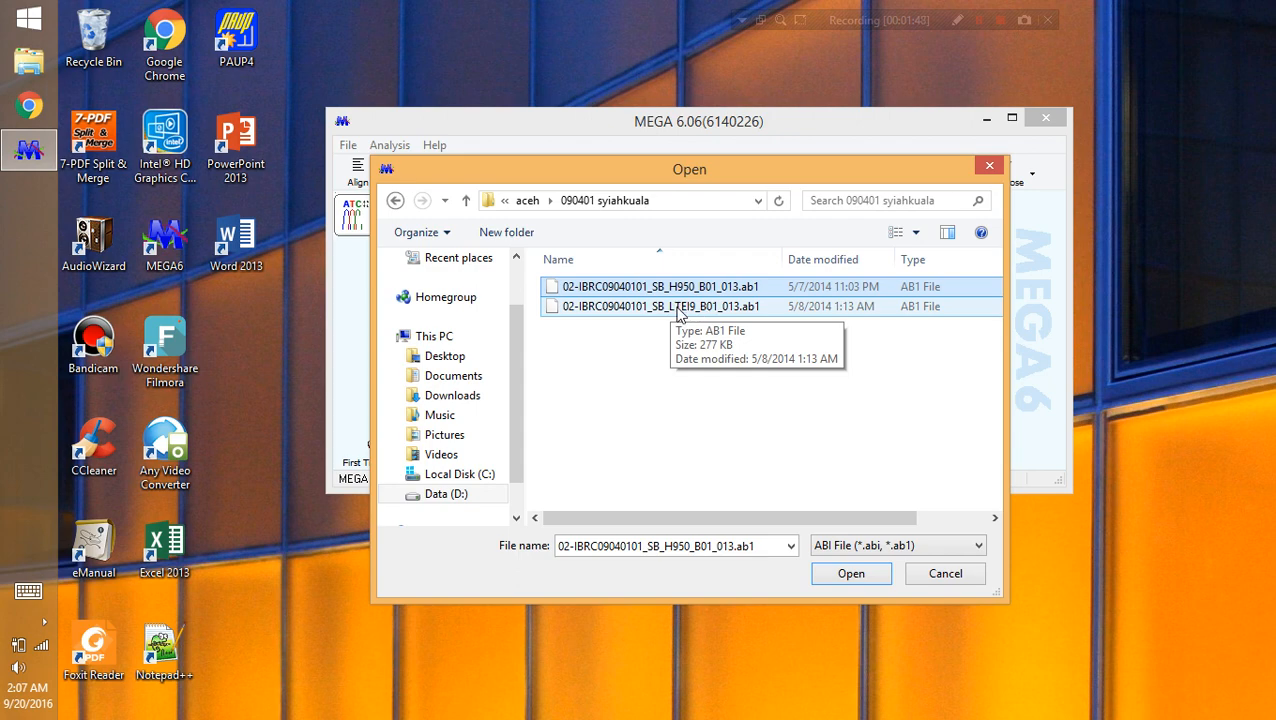
pyautogui.click(851, 573)
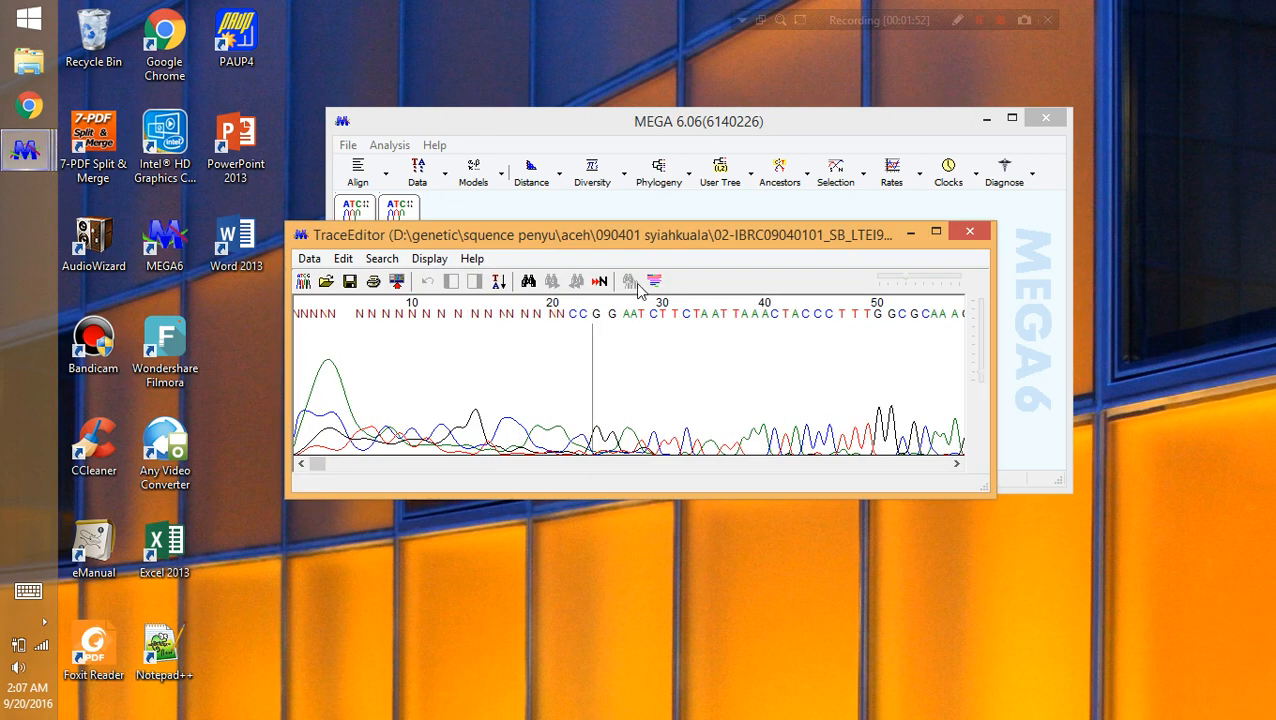
# Arrange the two trace windows one above the other, with H950 above LTEI9
pyautogui.moveTo(681, 235); pyautogui.dragTo(678, 541)
pyautogui.moveTo(684, 240); pyautogui.dragTo(681, 115)
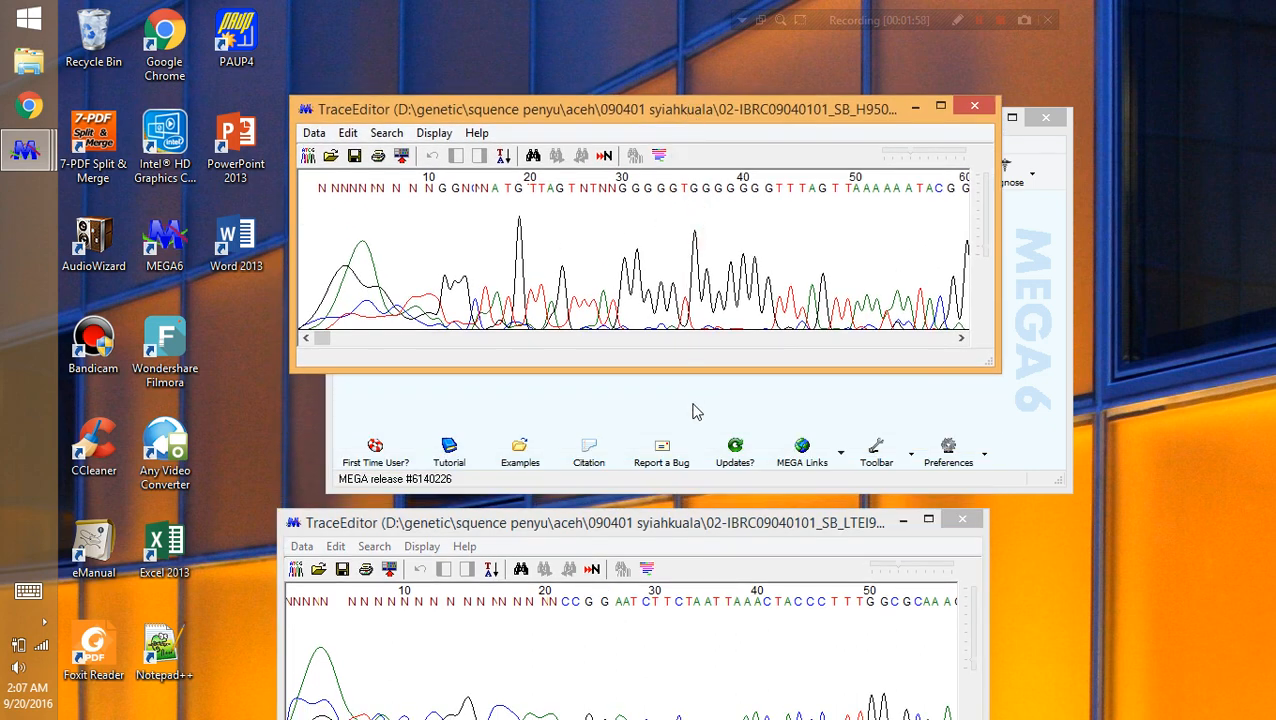
pyautogui.moveTo(700, 532); pyautogui.dragTo(709, 418)
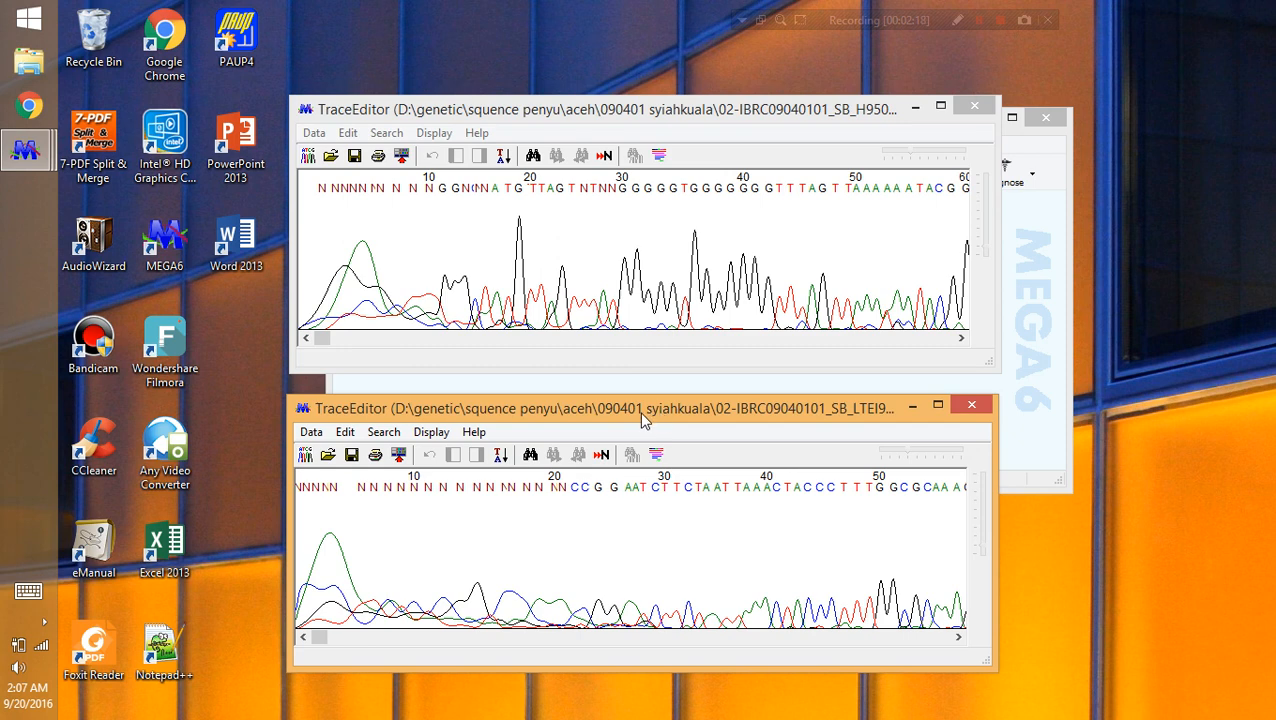
pyautogui.moveTo(673, 404); pyautogui.dragTo(668, 404)
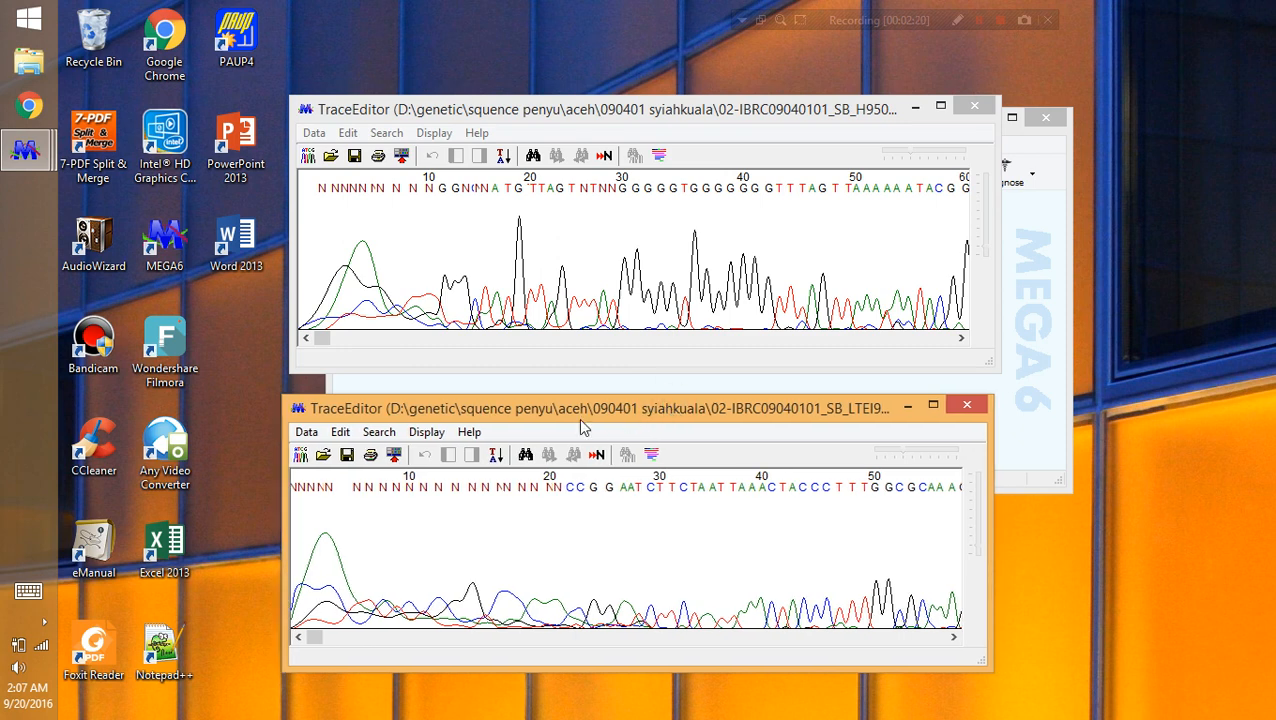
# Add the unmasked LTEI9 sequence to the Alignment Explorer and acknowledge the information message
pyautogui.click(394, 456)
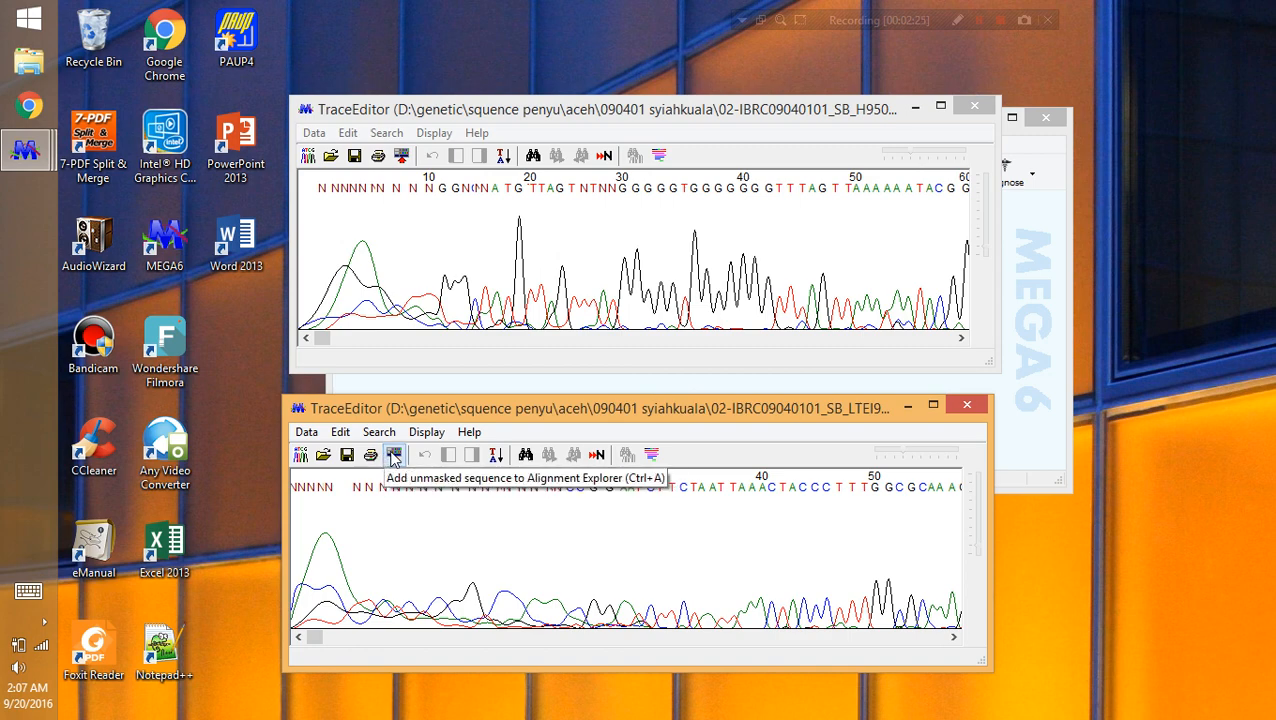
pyautogui.click(394, 456)
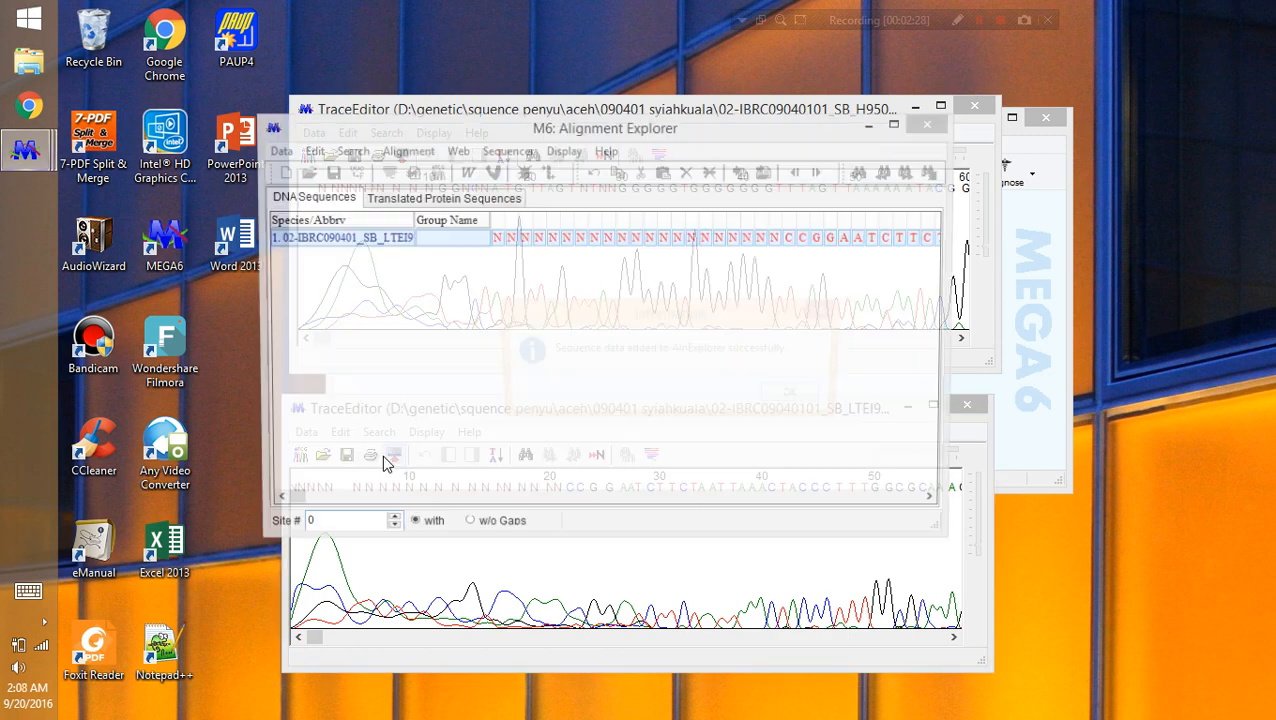
pyautogui.click(797, 392)
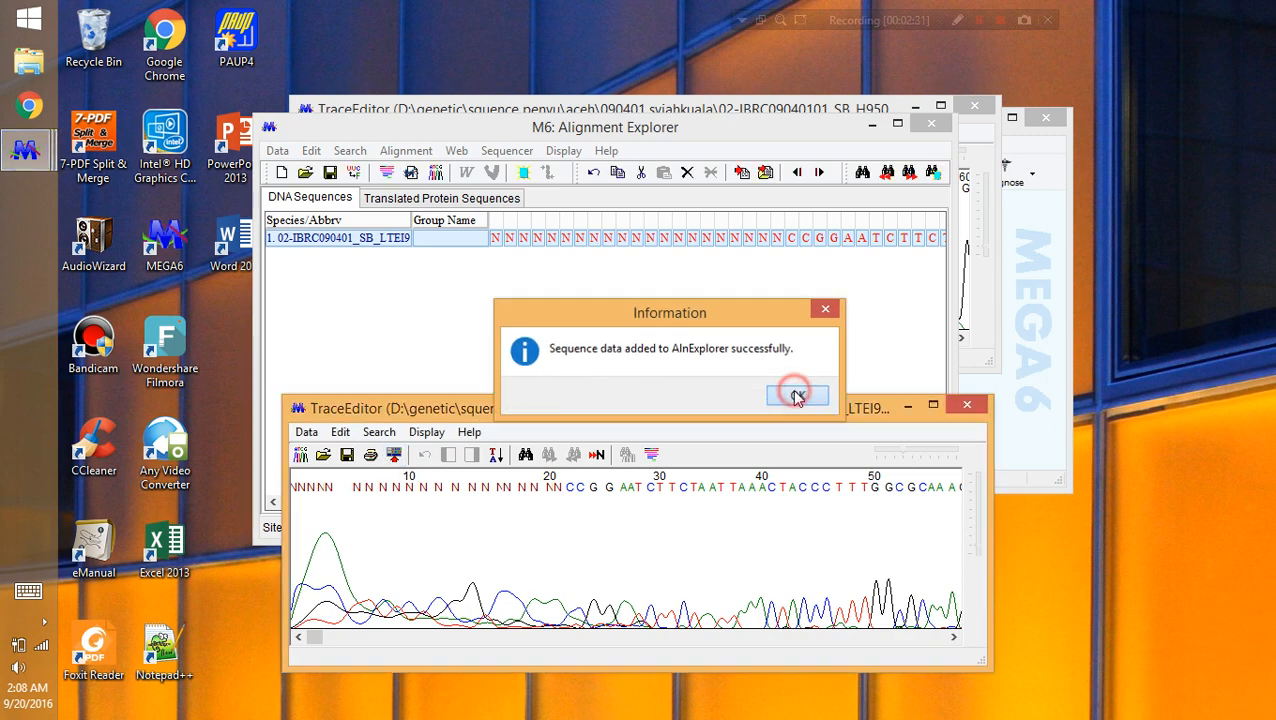
# Reverse complement the H950 trace and add its unmasked sequence to the Alignment Explorer
pyautogui.moveTo(826, 126); pyautogui.dragTo(802, 279)
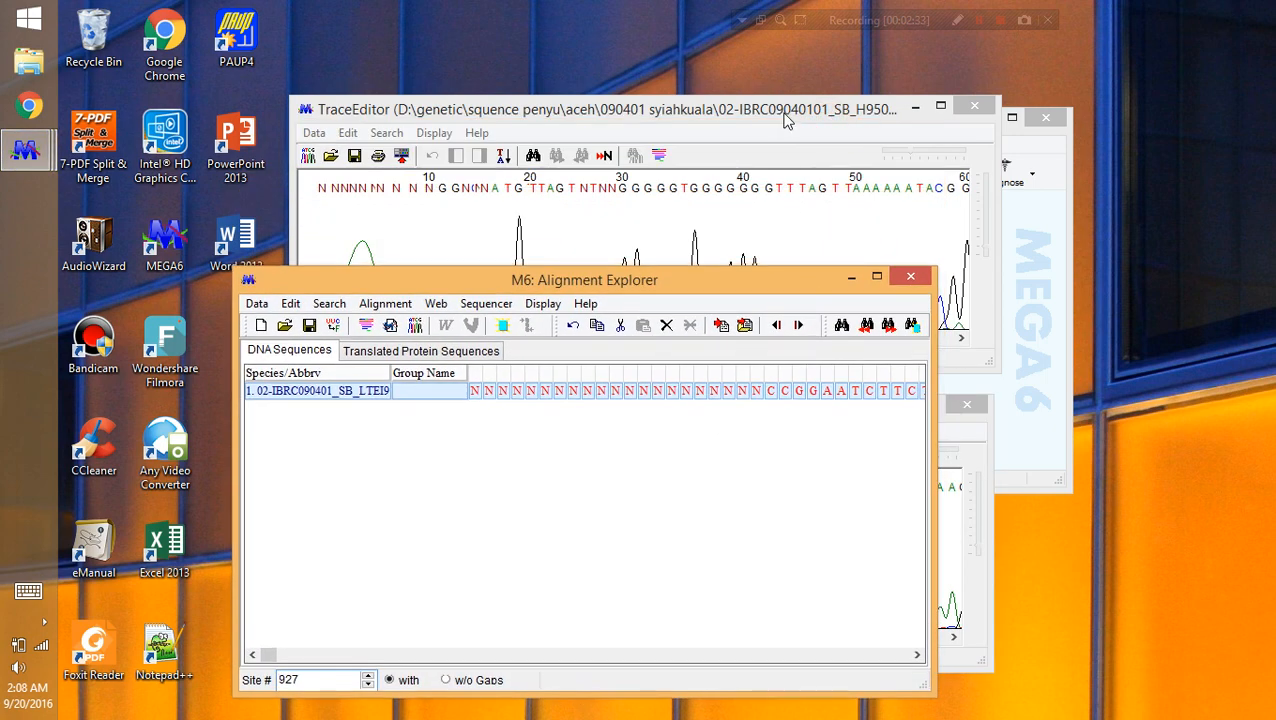
pyautogui.click(787, 122)
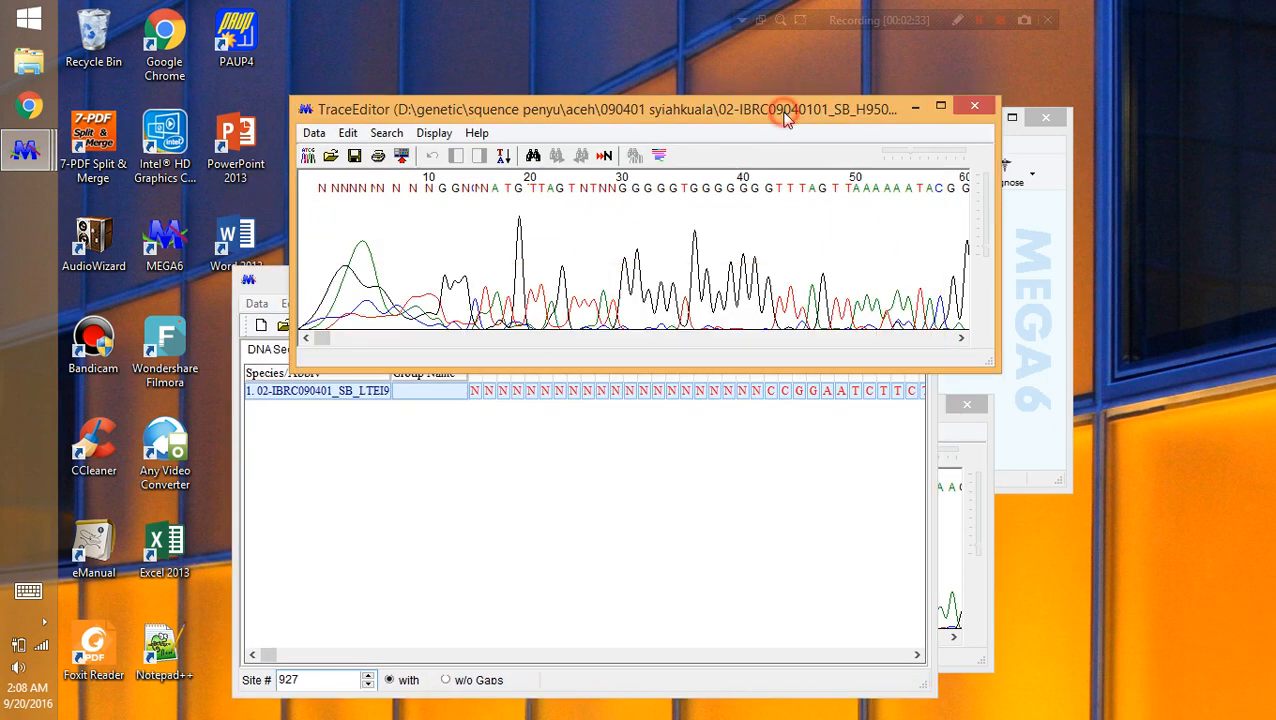
pyautogui.click(503, 157)
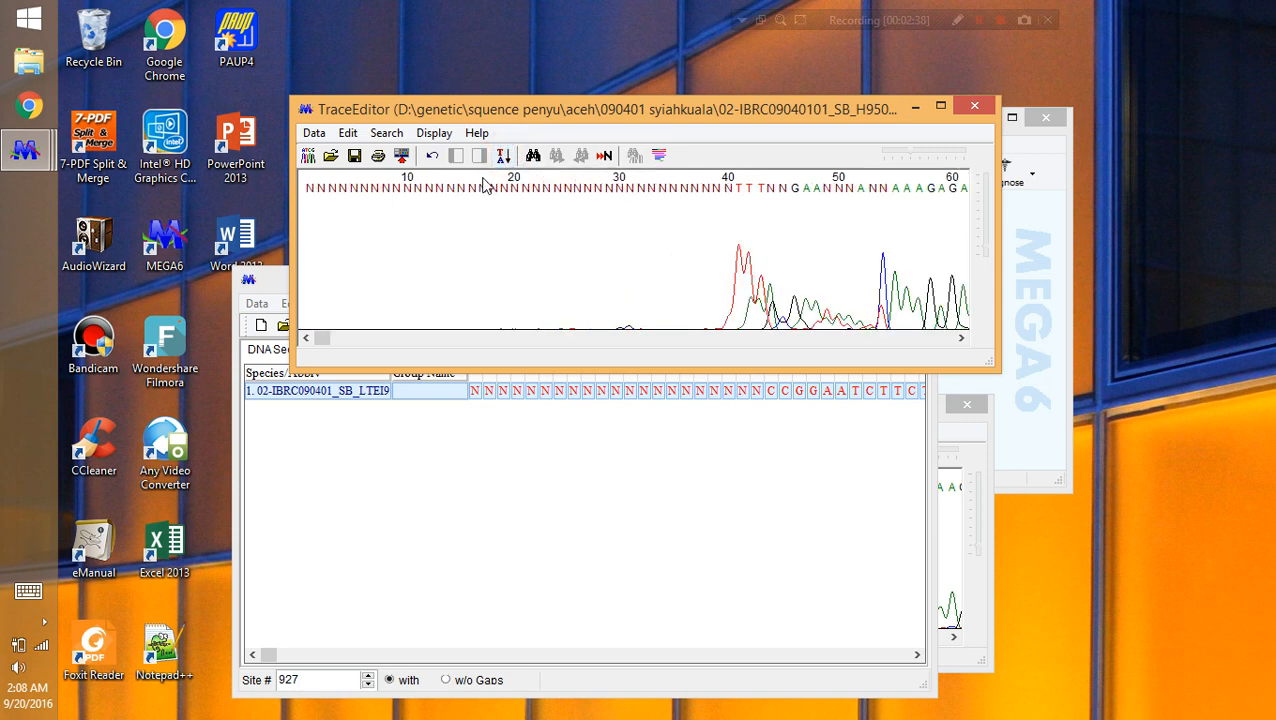
pyautogui.click(401, 158)
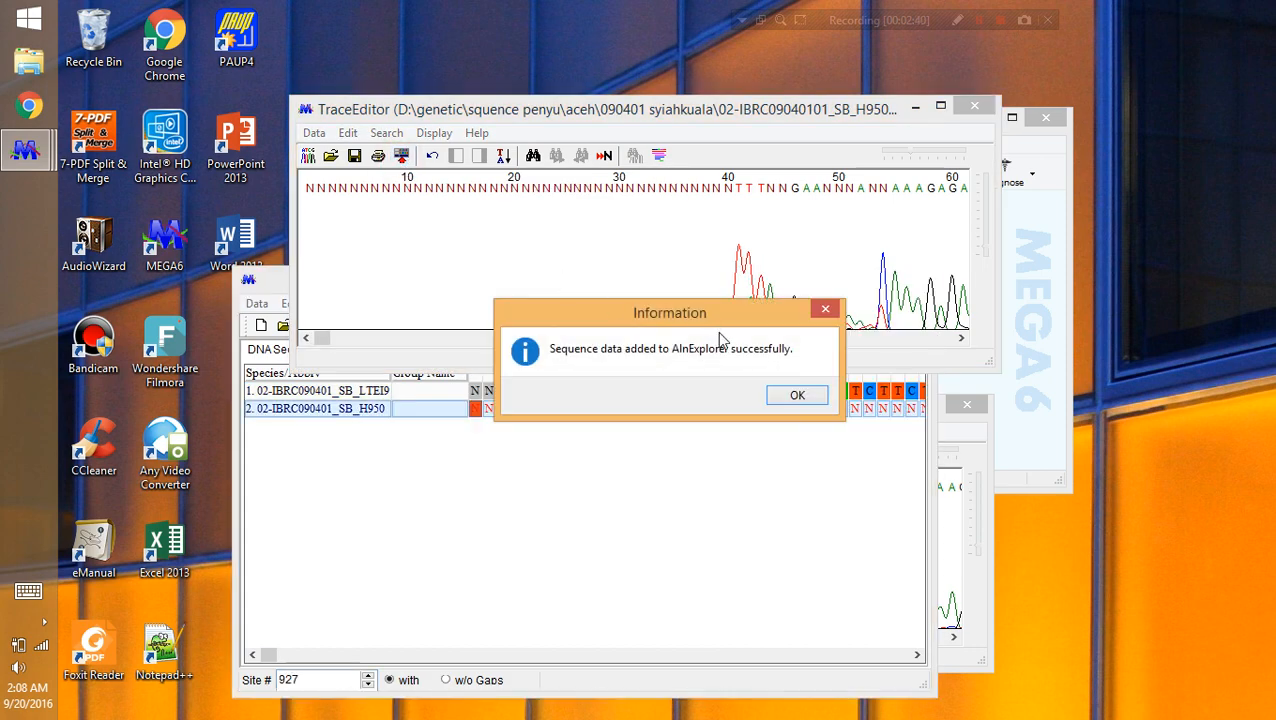
pyautogui.click(790, 396)
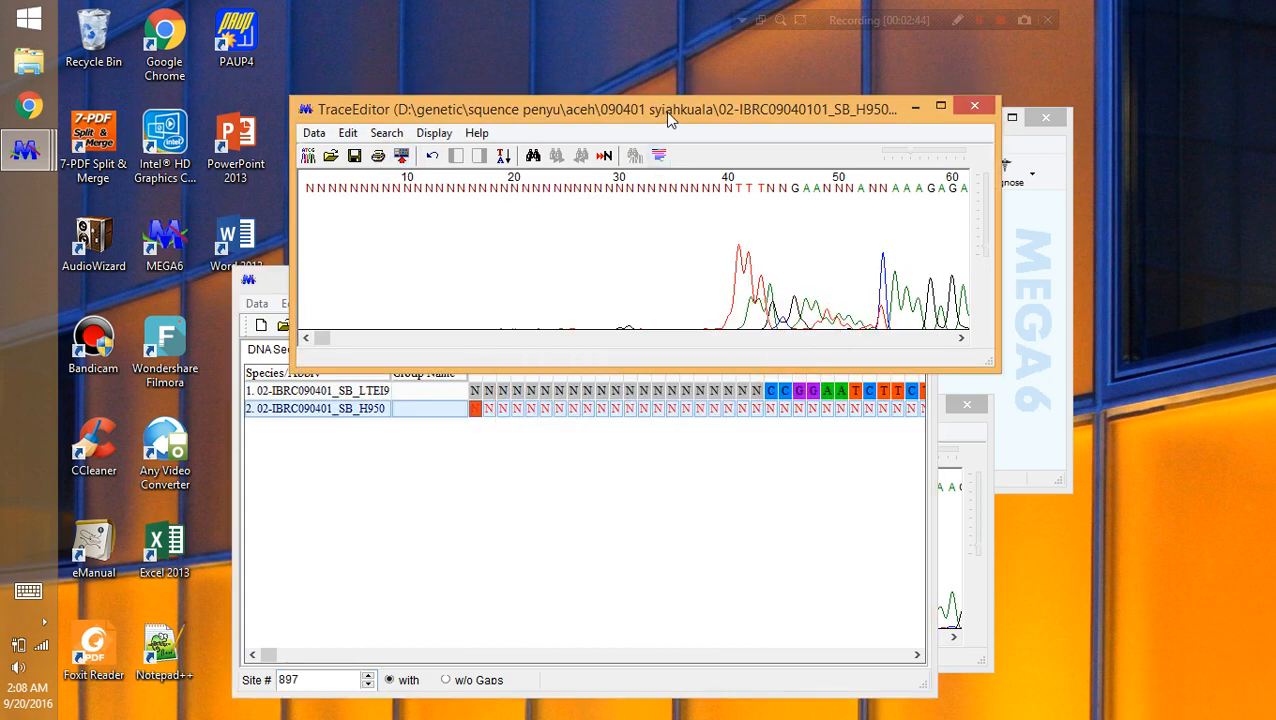
# Move the H950 trace window aside, maximize the Alignment Explorer and select site 28 of the H950 sequence
pyautogui.moveTo(668, 110); pyautogui.dragTo(558, 60)
pyautogui.click(915, 306)
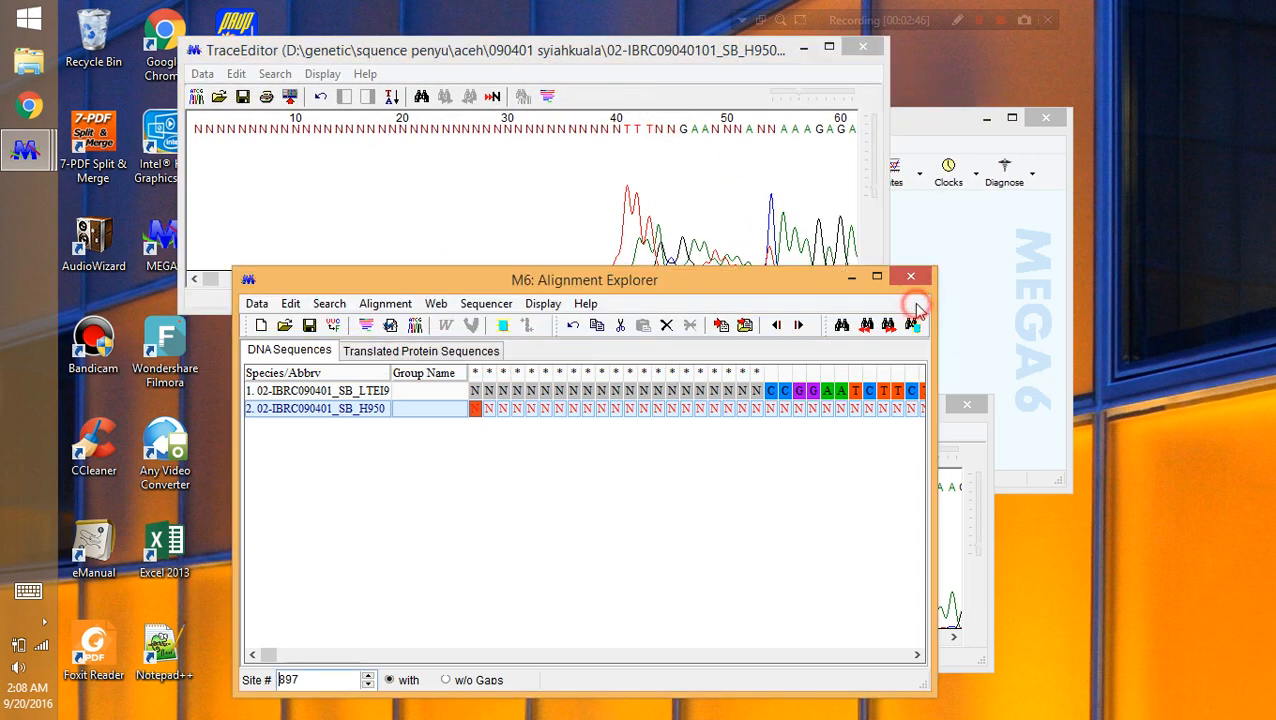
pyautogui.moveTo(797, 278); pyautogui.dragTo(845, 105)
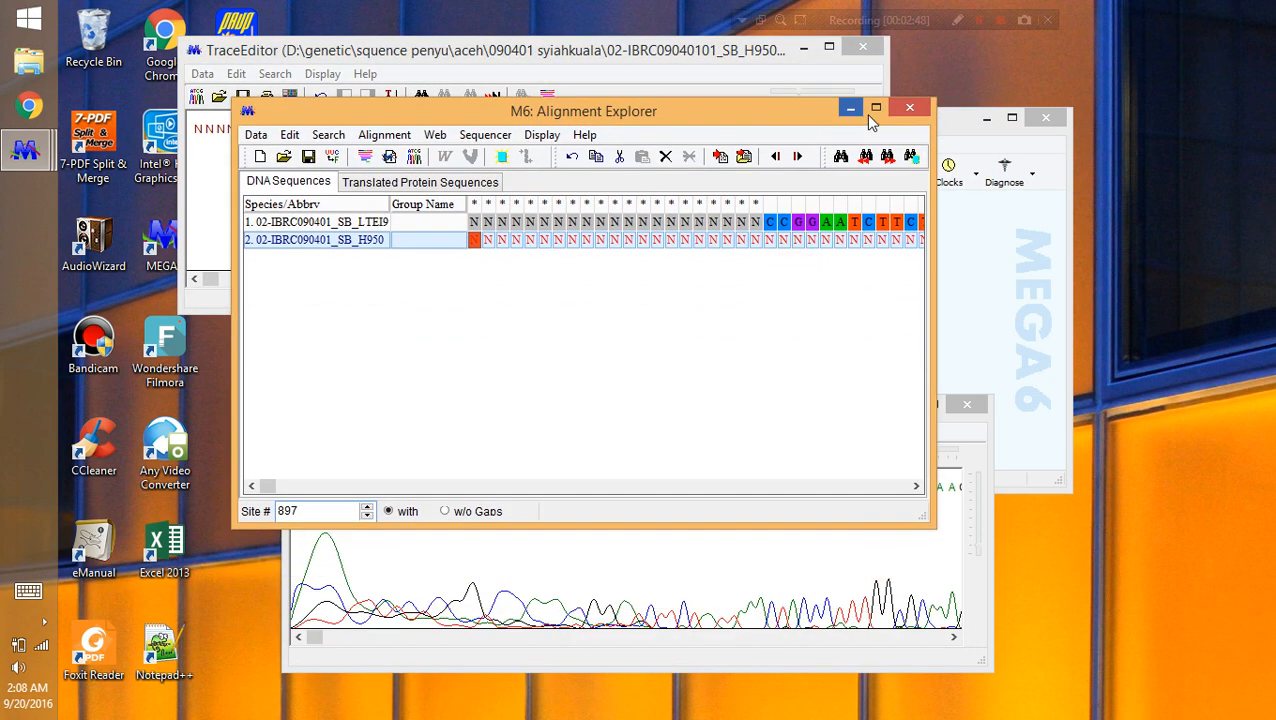
pyautogui.doubleClick(868, 105)
pyautogui.click(675, 137)
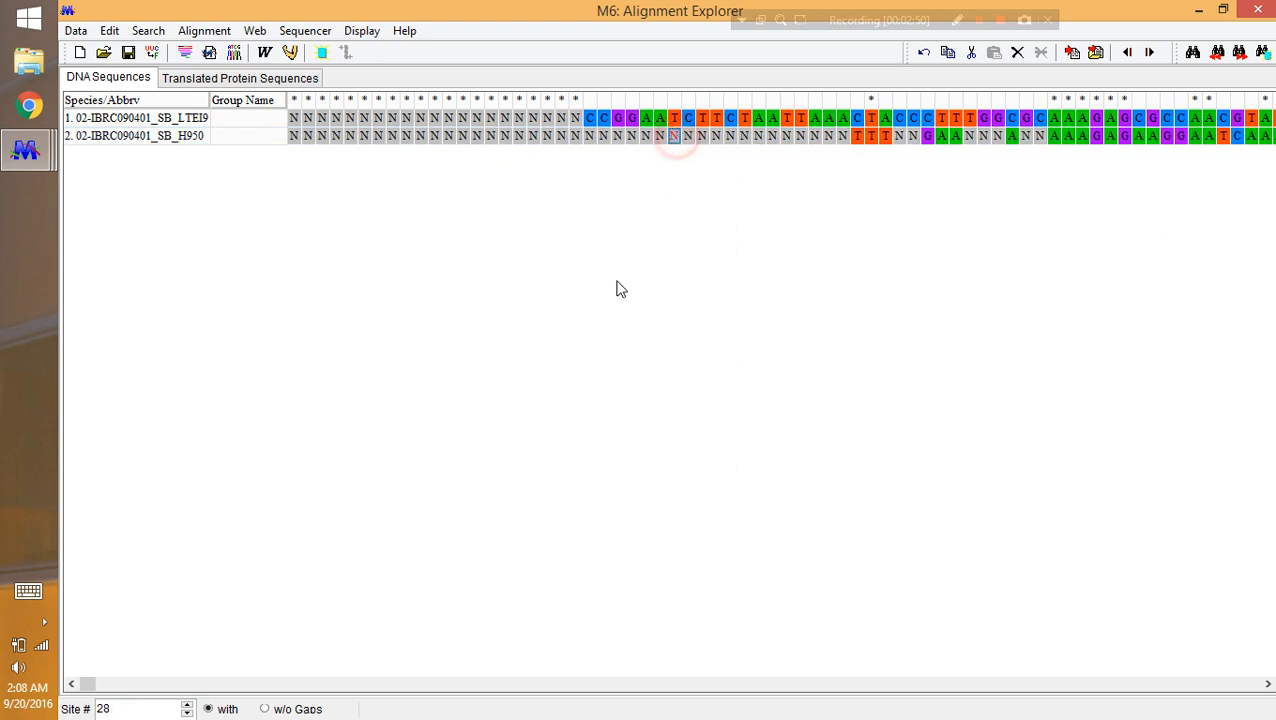
# Delete the leading run of N bases, sites 1 to 21, from the LTEI9 sequence
pyautogui.moveTo(88, 684); pyautogui.dragTo(60, 690)
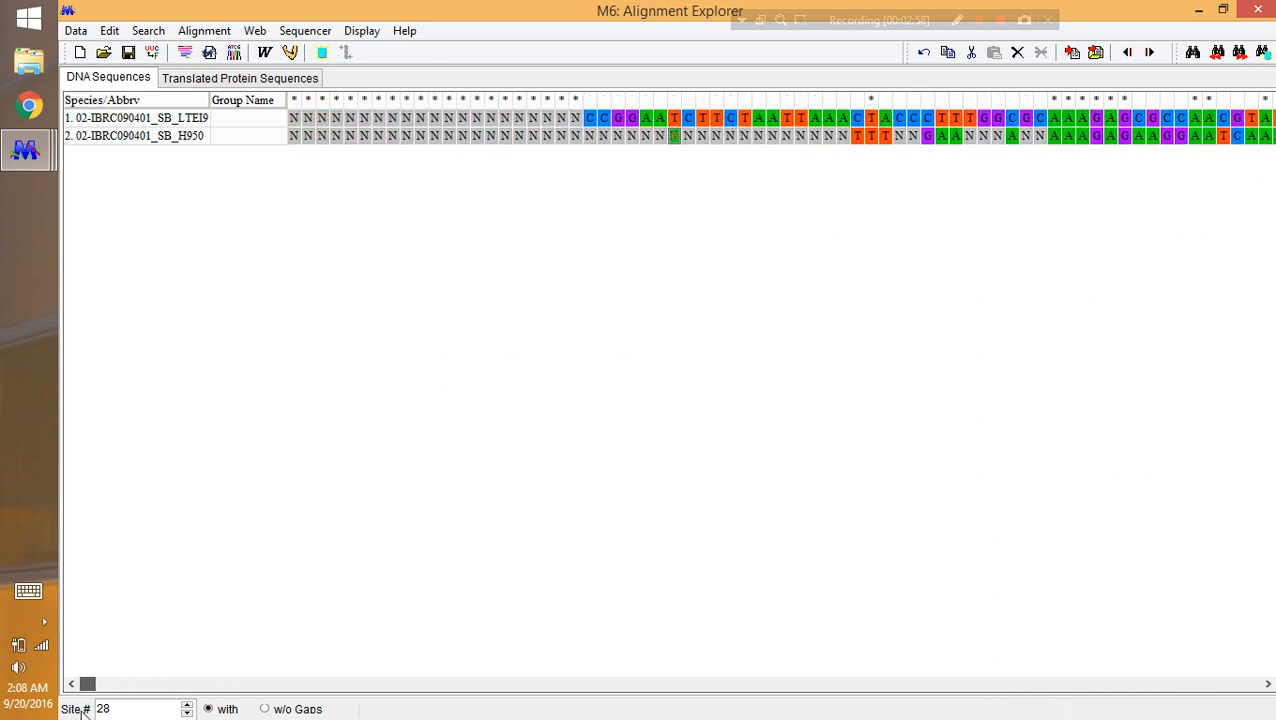
pyautogui.click(87, 684)
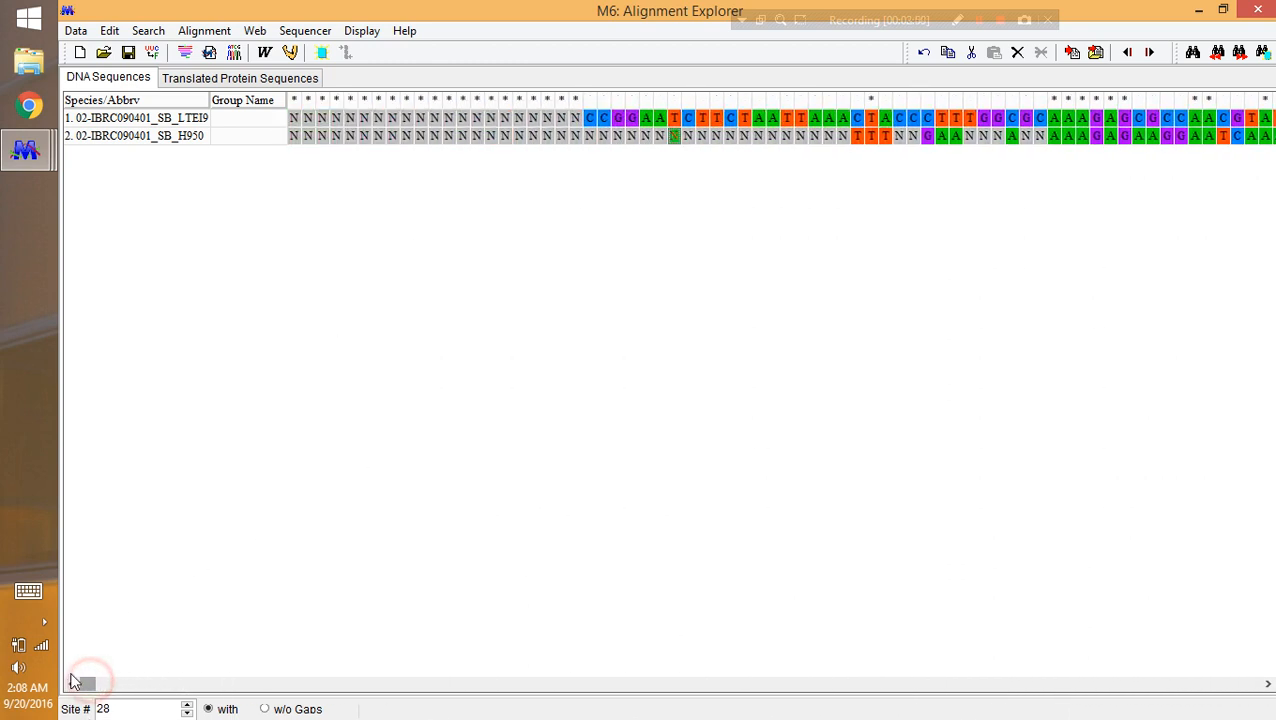
pyautogui.click(575, 118)
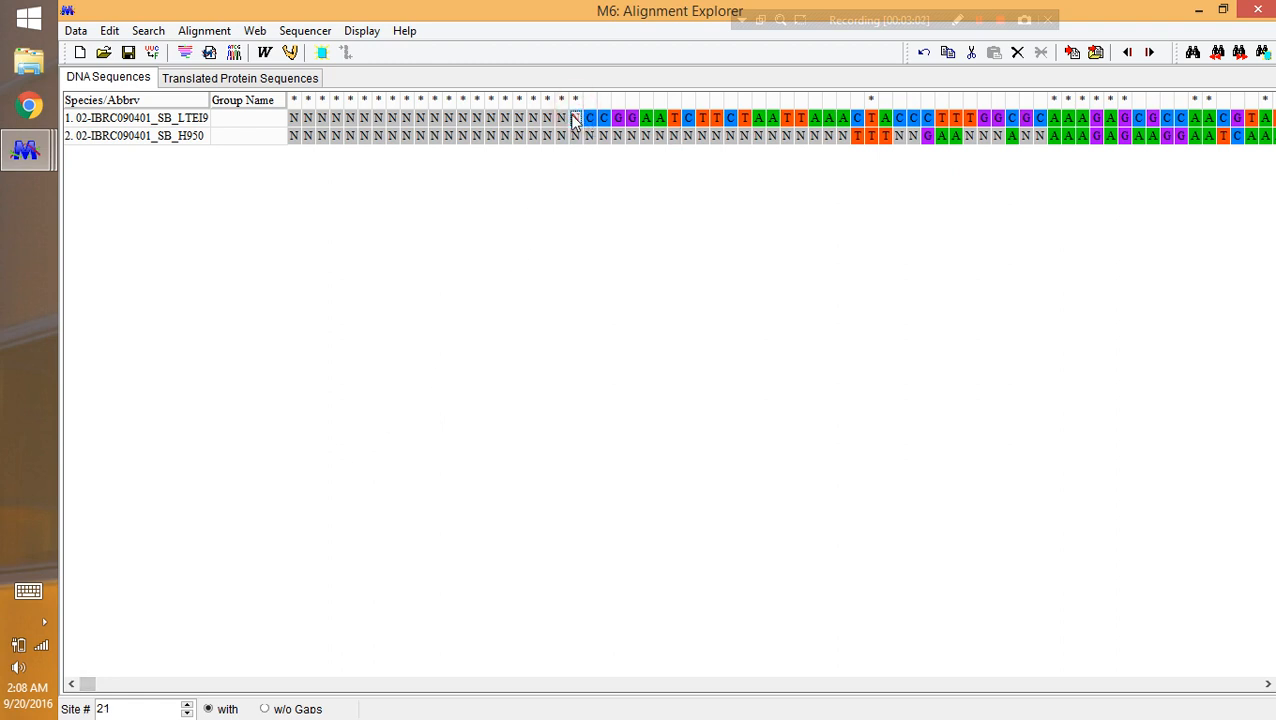
pyautogui.keyDown('shift'); pyautogui.click(294, 118); pyautogui.keyUp('shift')
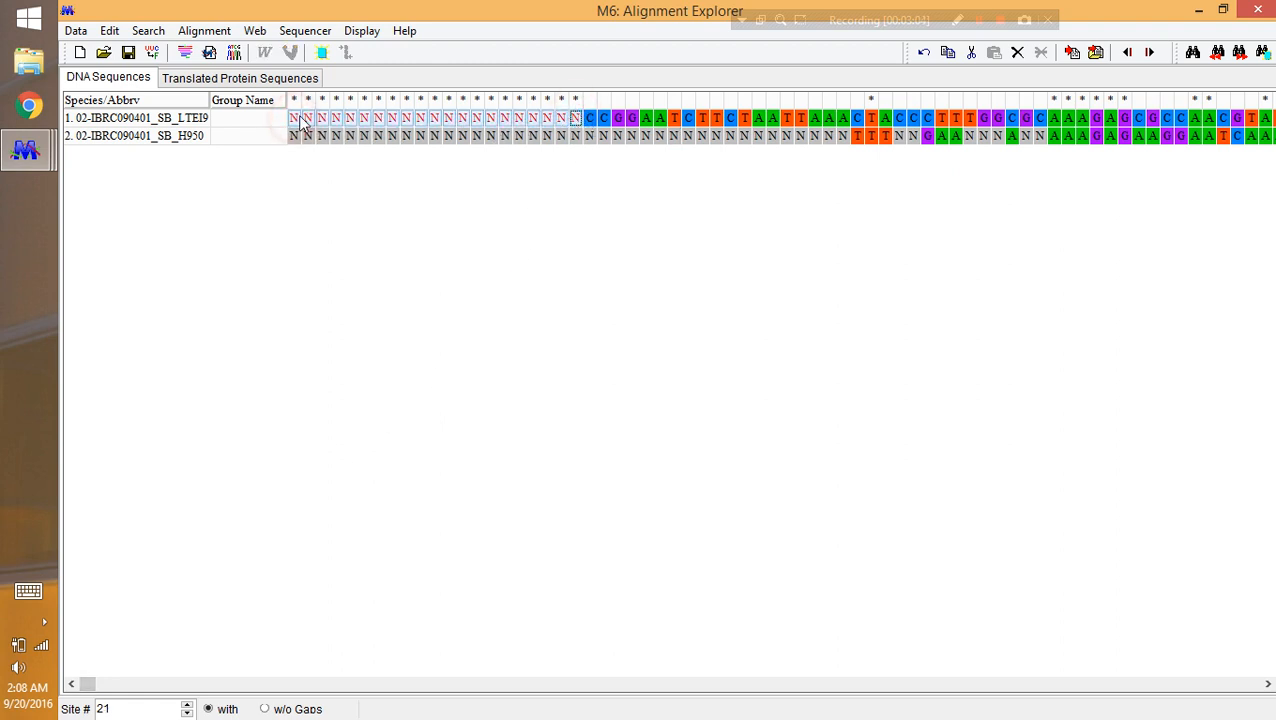
pyautogui.press('Delete')
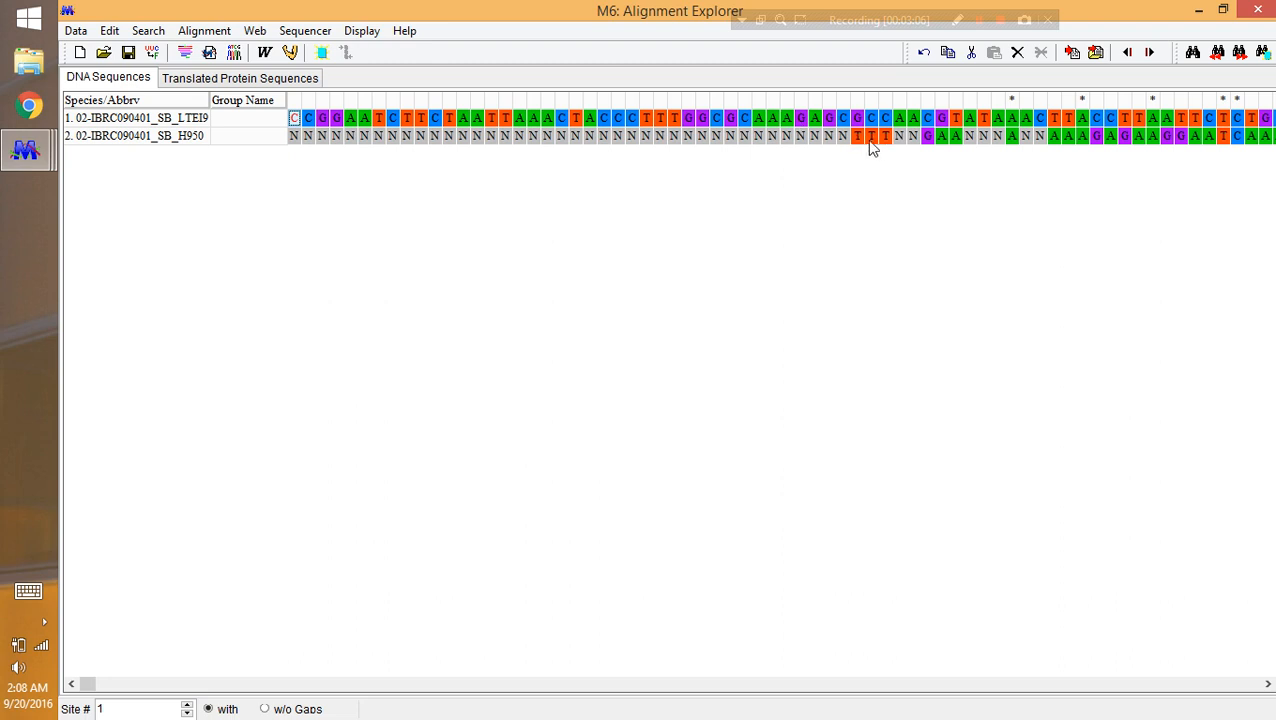
# Delete the leading N run and the following unreliable TTTNNGAANNNANN bases from the start of the H950 sequence
pyautogui.click(843, 137)
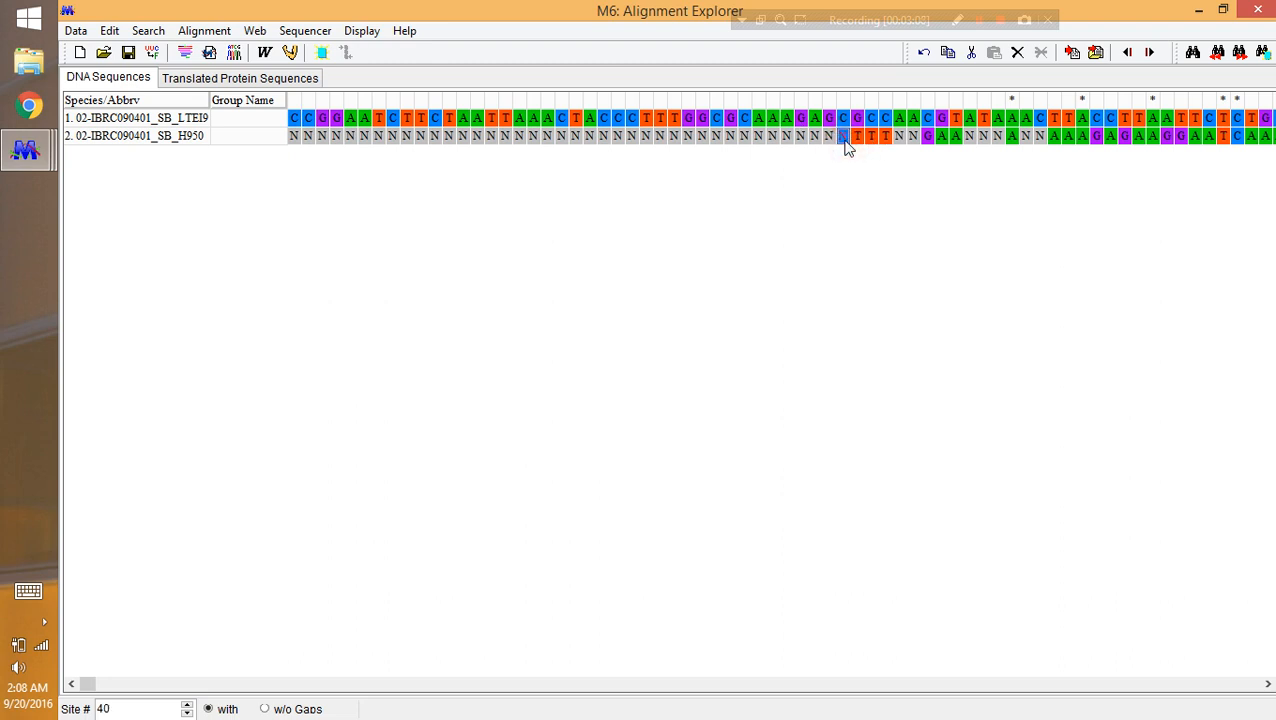
pyautogui.hotkey('shift', 'Home')
pyautogui.press('Delete')
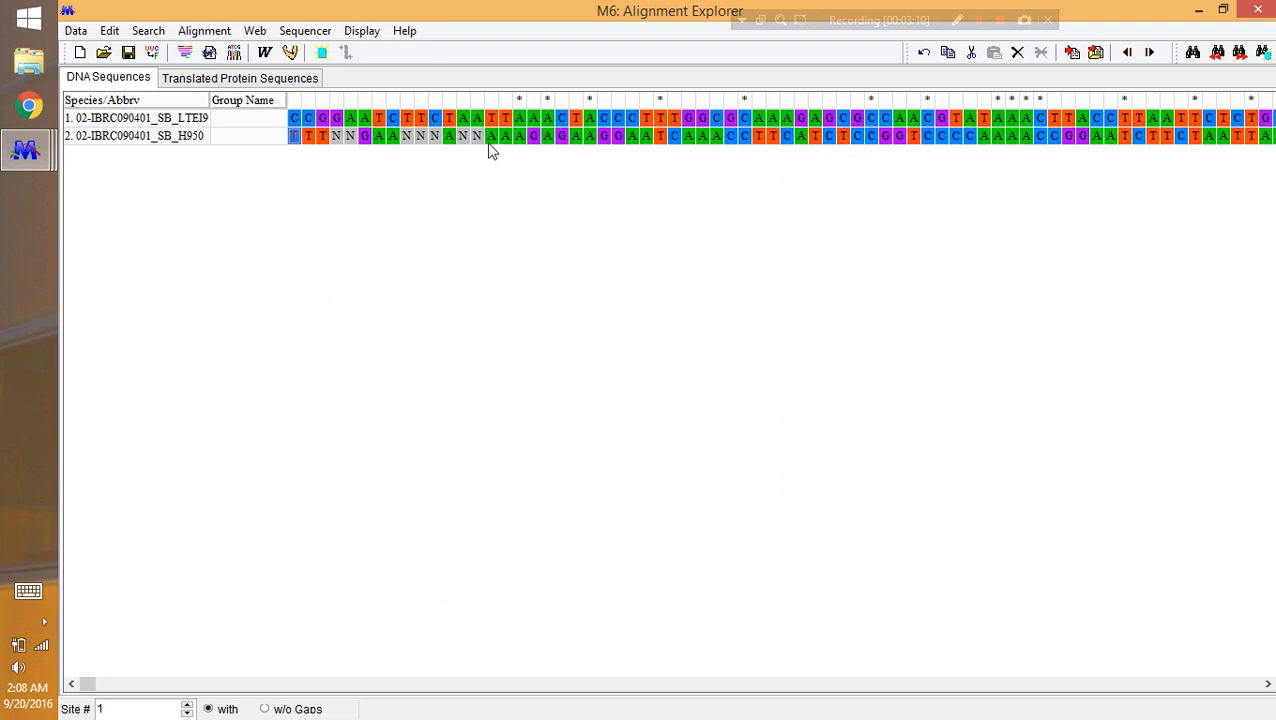
pyautogui.click(480, 137)
pyautogui.hotkey('shift', 'Home')
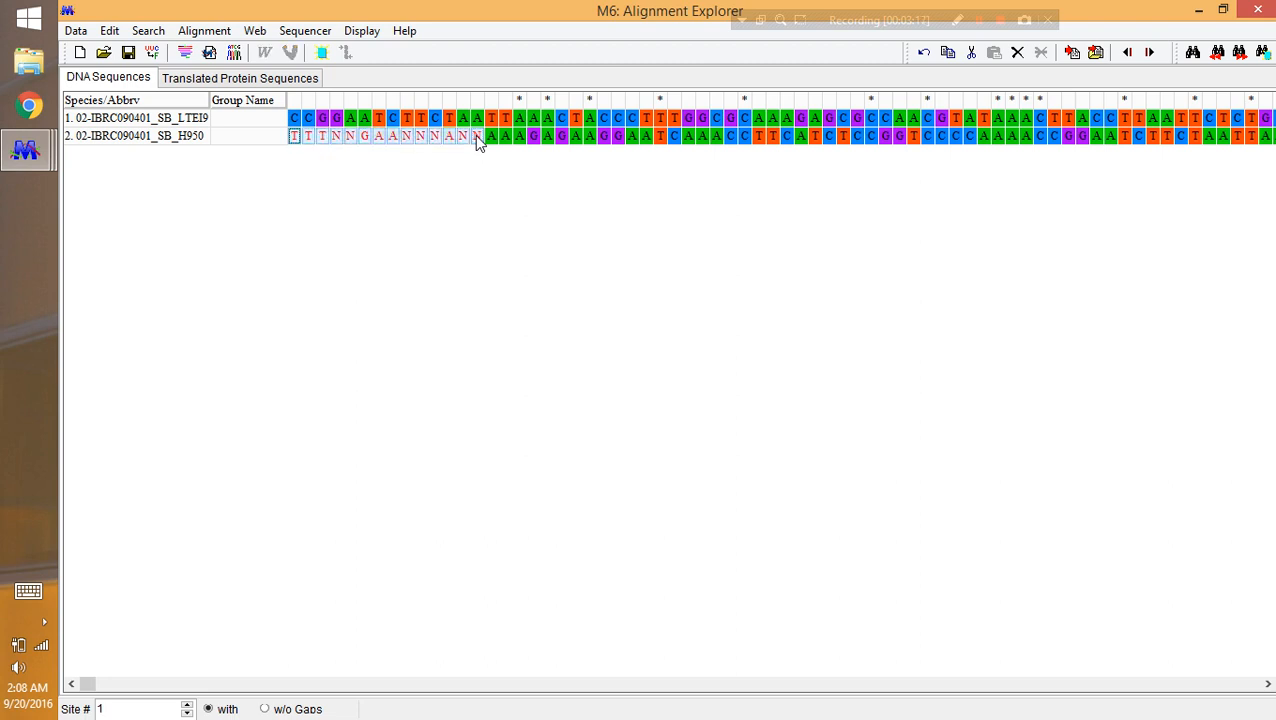
pyautogui.press('Delete')
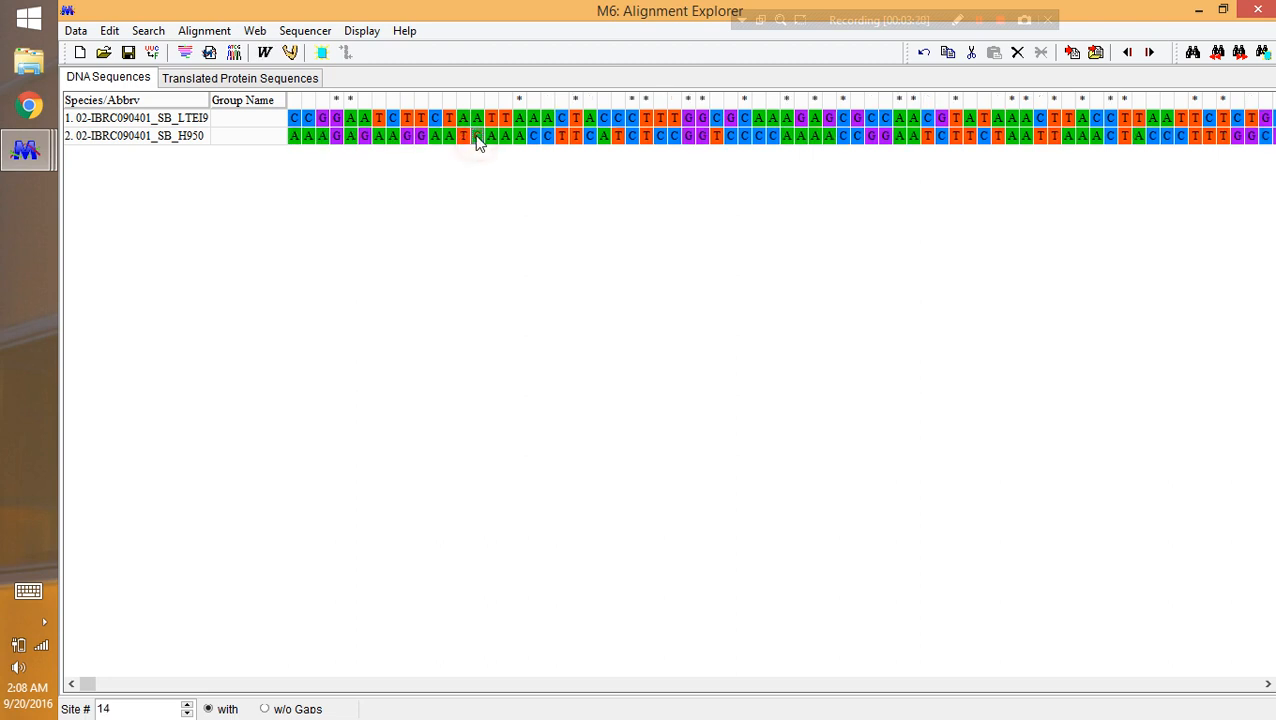
# Open the LTEI9 sequencer file, examine the signal peaks near the end of its trace, and minimize the trace window
pyautogui.moveTo(85, 683); pyautogui.dragTo(1228, 703)
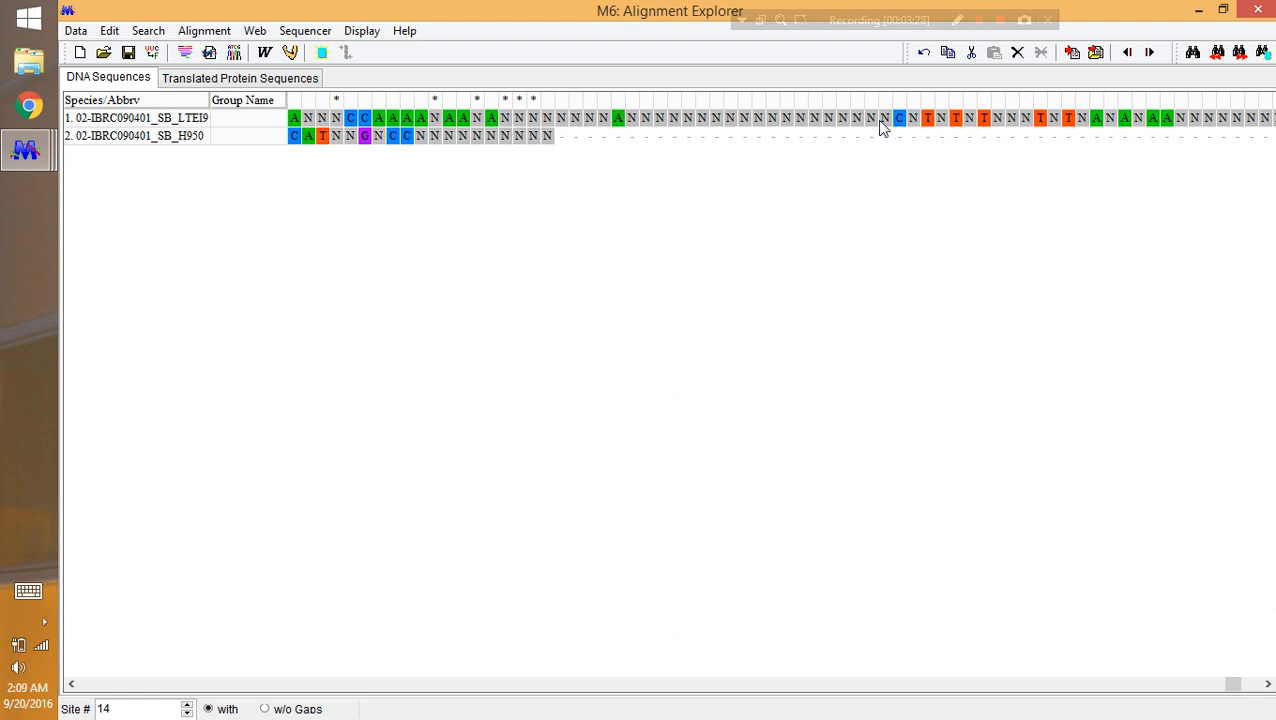
pyautogui.moveTo(1244, 690); pyautogui.dragTo(1182, 689)
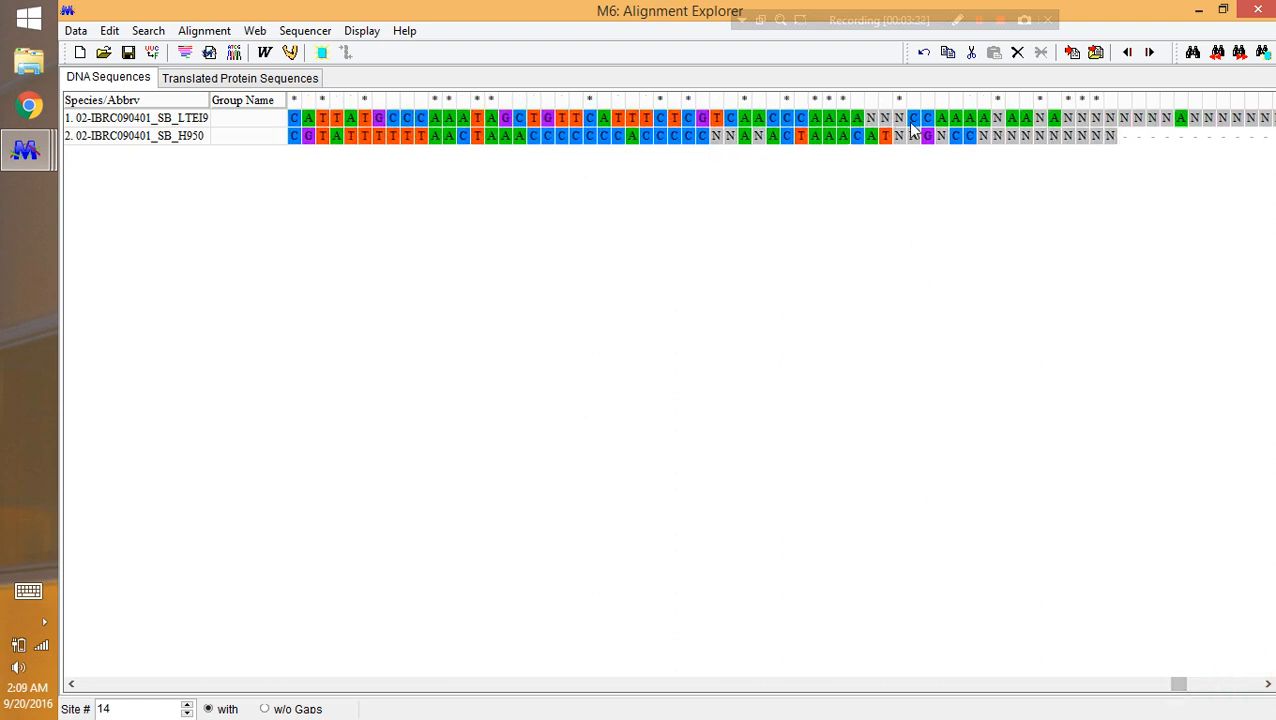
pyautogui.rightClick(184, 120)
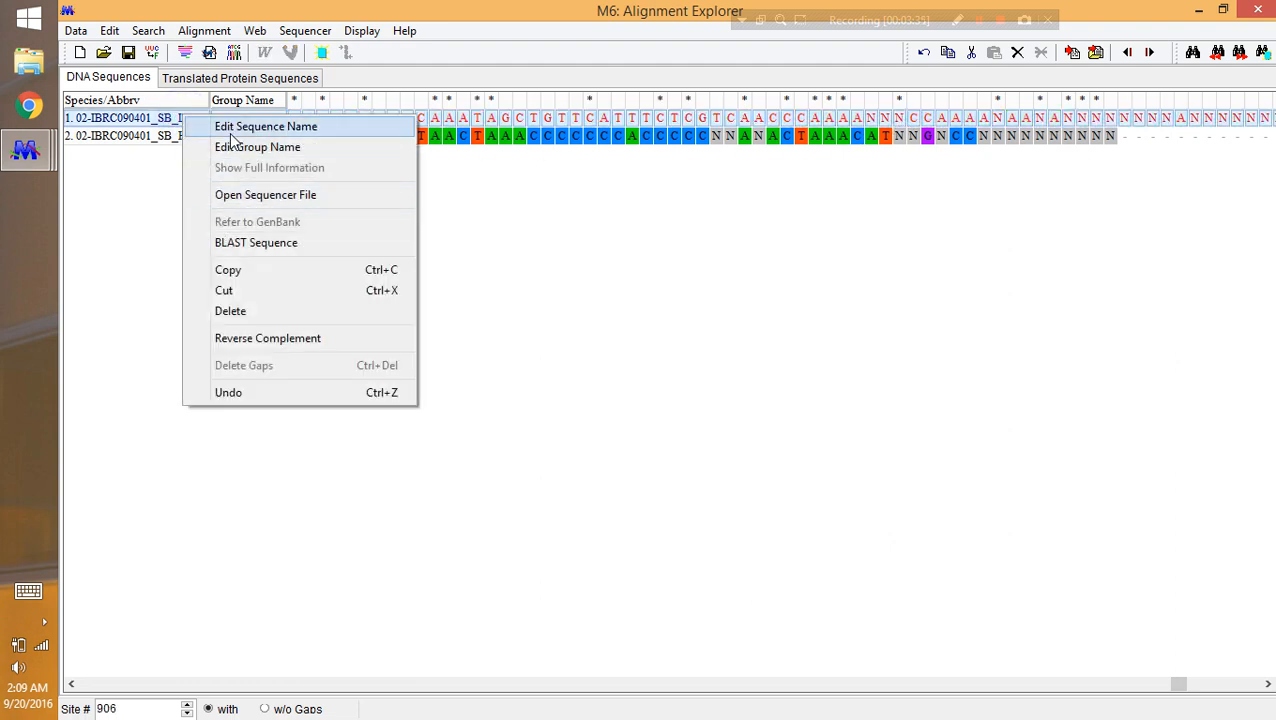
pyautogui.click(247, 196)
pyautogui.moveTo(615, 371); pyautogui.dragTo(618, 322)
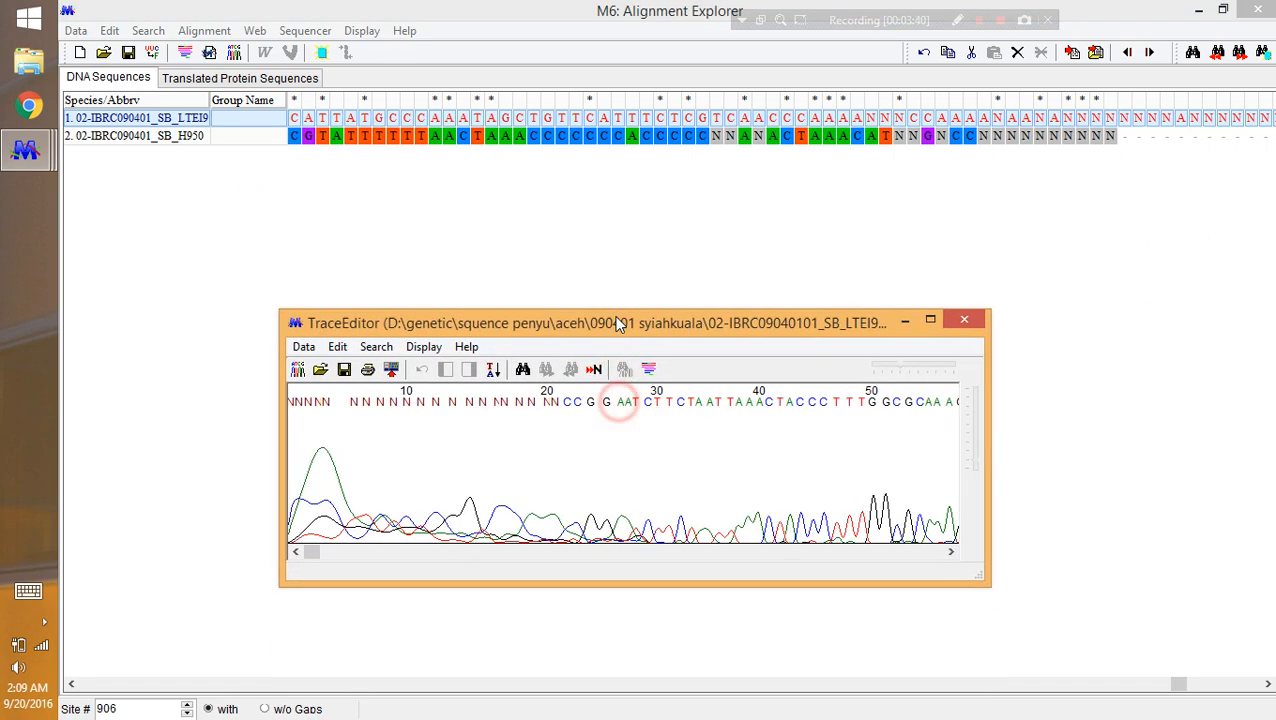
pyautogui.moveTo(310, 555); pyautogui.dragTo(930, 556)
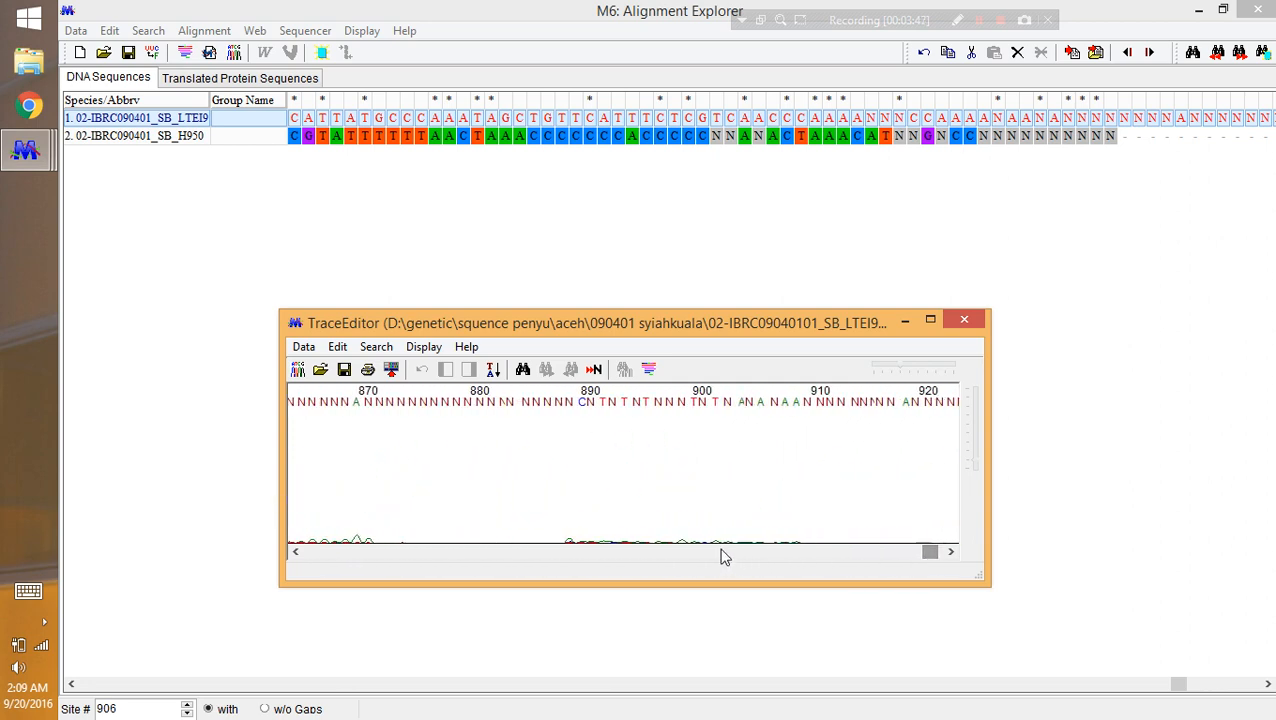
pyautogui.click(581, 402)
pyautogui.click(906, 321)
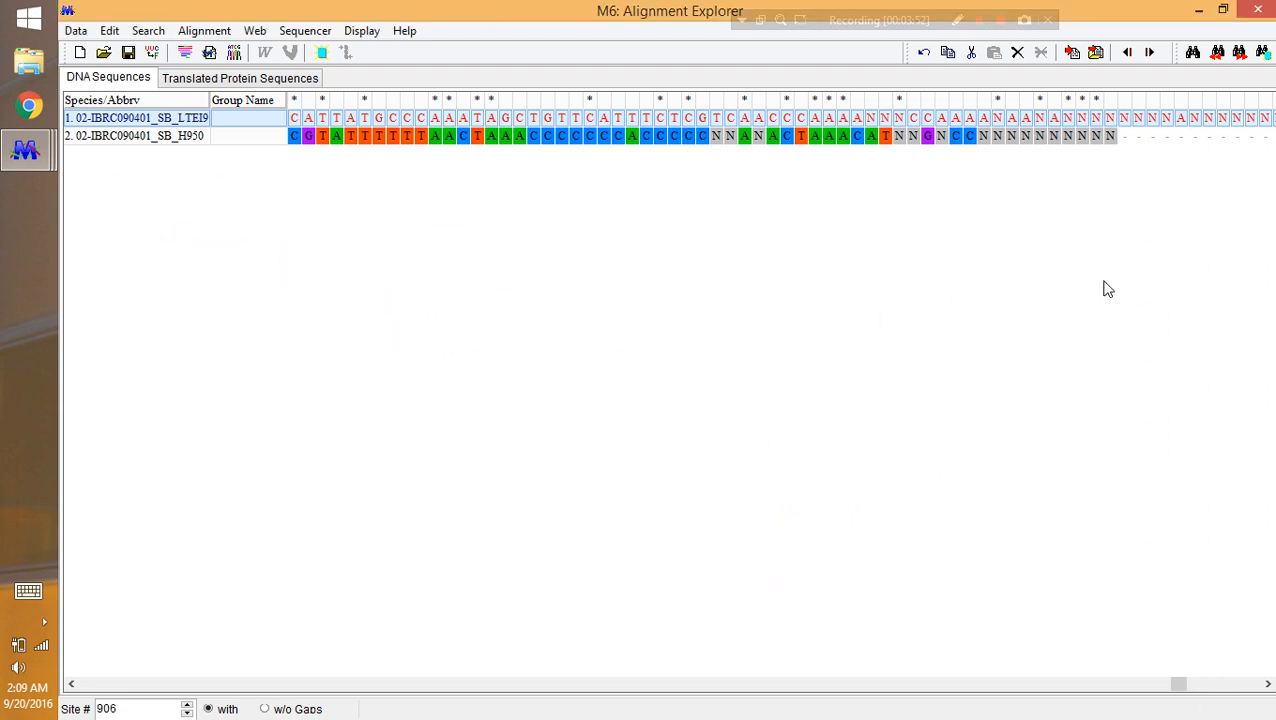
# Delete the unreliable tail of the LTEI9 sequence, from the first NNN after CCCAAAA through the last base
pyautogui.moveTo(1183, 688); pyautogui.dragTo(1185, 649)
pyautogui.click(803, 137)
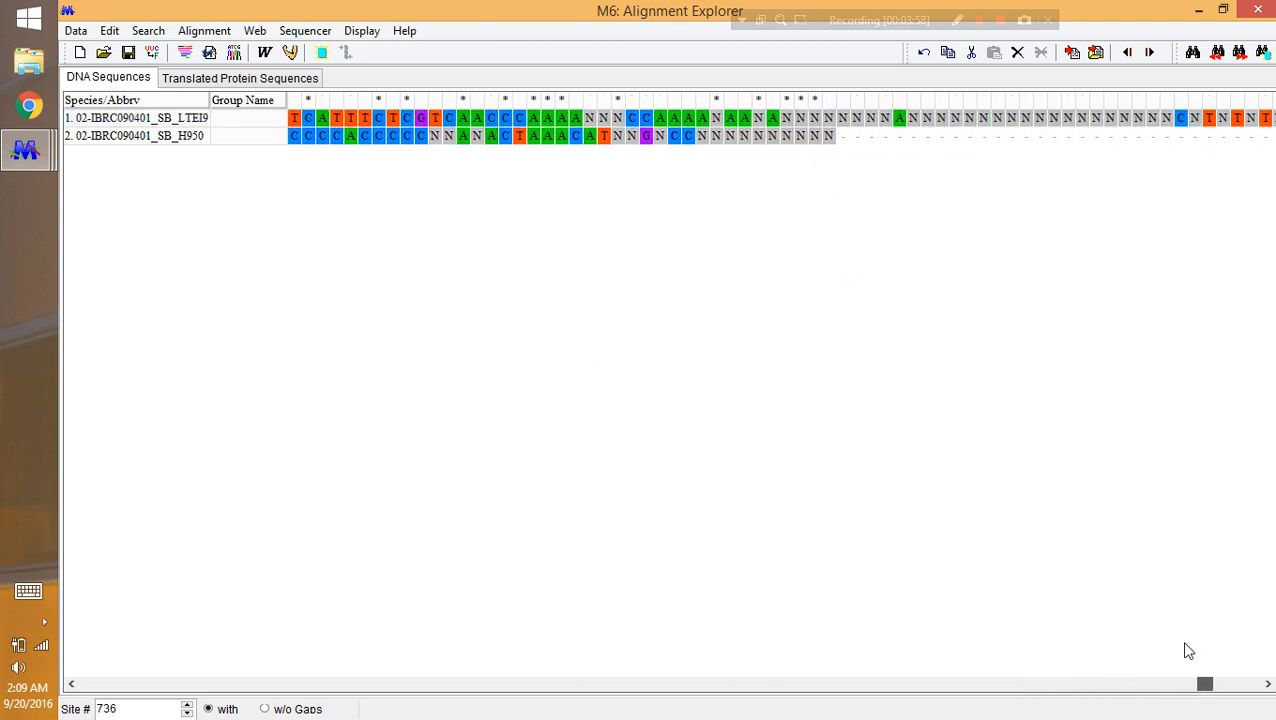
pyautogui.click(591, 117)
pyautogui.hotkey('shift', 'Right')
pyautogui.hotkey('shift', 'Right')
pyautogui.hotkey('shift', 'Right')
pyautogui.hotkey('shift', 'Right')
pyautogui.hotkey('shift', 'Right')
pyautogui.hotkey('shift', 'Right')
pyautogui.hotkey('shift', 'Right')
pyautogui.hotkey('shift', 'Right')
pyautogui.hotkey('shift', 'Right')
pyautogui.hotkey('shift', 'Right')
pyautogui.hotkey('shift', 'Right')
pyautogui.hotkey('shift', 'Right')
pyautogui.hotkey('shift', 'Right')
pyautogui.hotkey('shift', 'Right')
pyautogui.hotkey('shift', 'Right')
pyautogui.hotkey('shift', 'Right')
pyautogui.hotkey('shift', 'Right')
pyautogui.hotkey('shift', 'Right')
pyautogui.hotkey('shift', 'Right')
pyautogui.hotkey('shift', 'Right')
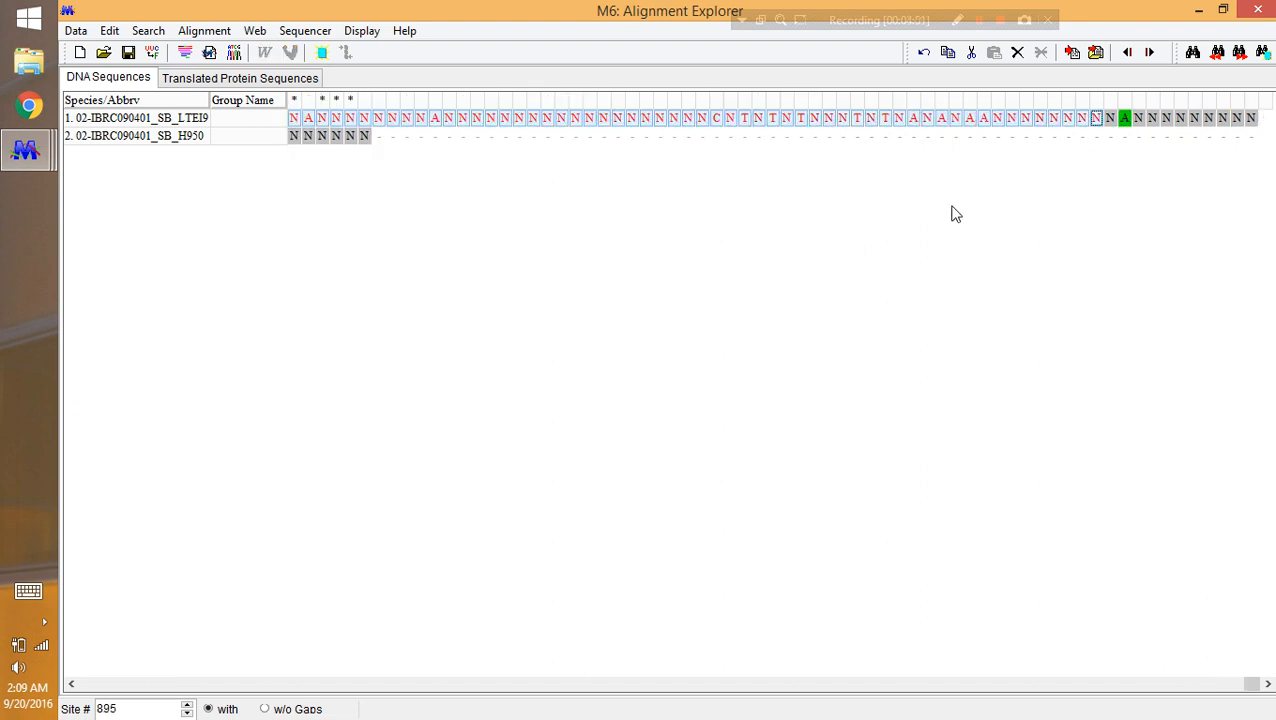
pyautogui.hotkey('shift', 'Right')
pyautogui.hotkey('shift', 'Right')
pyautogui.hotkey('shift', 'Right')
pyautogui.hotkey('shift', 'Right')
pyautogui.hotkey('shift', 'Right')
pyautogui.hotkey('shift', 'Right')
pyautogui.hotkey('shift', 'Right')
pyautogui.hotkey('shift', 'Right')
pyautogui.hotkey('shift', 'Right')
pyautogui.hotkey('shift', 'Right')
pyautogui.hotkey('shift', 'Right')
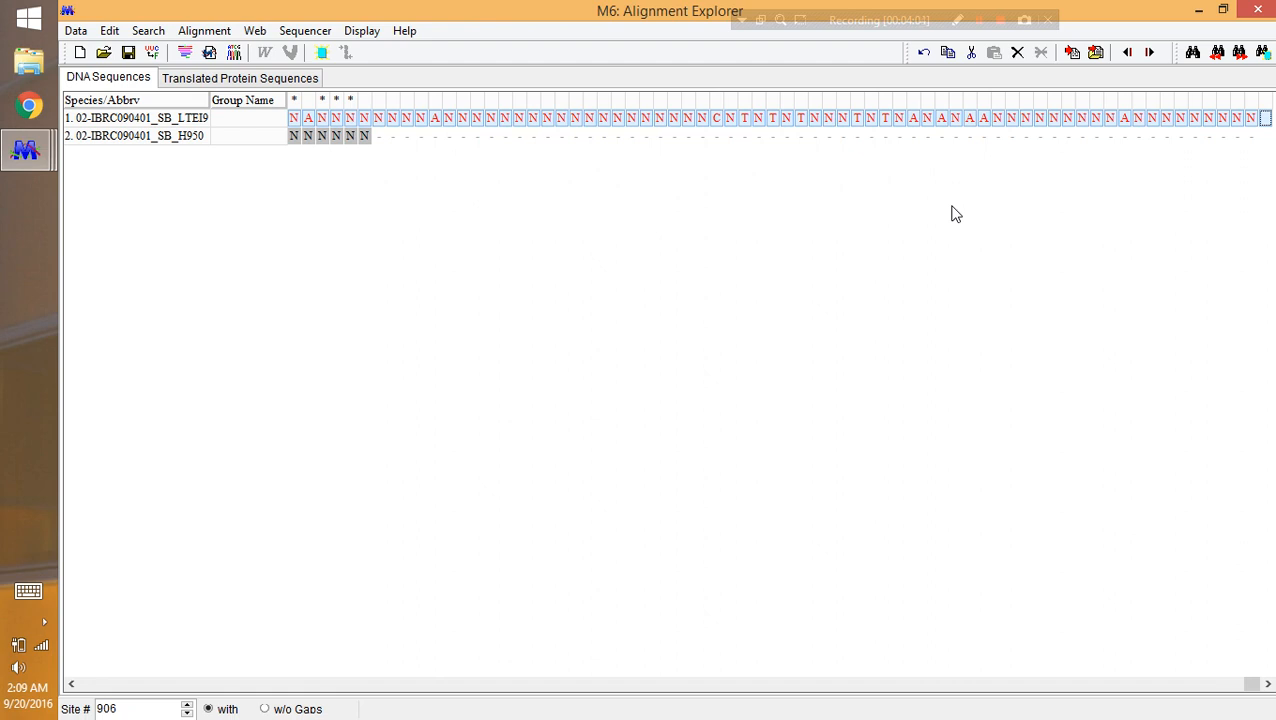
pyautogui.press('Delete')
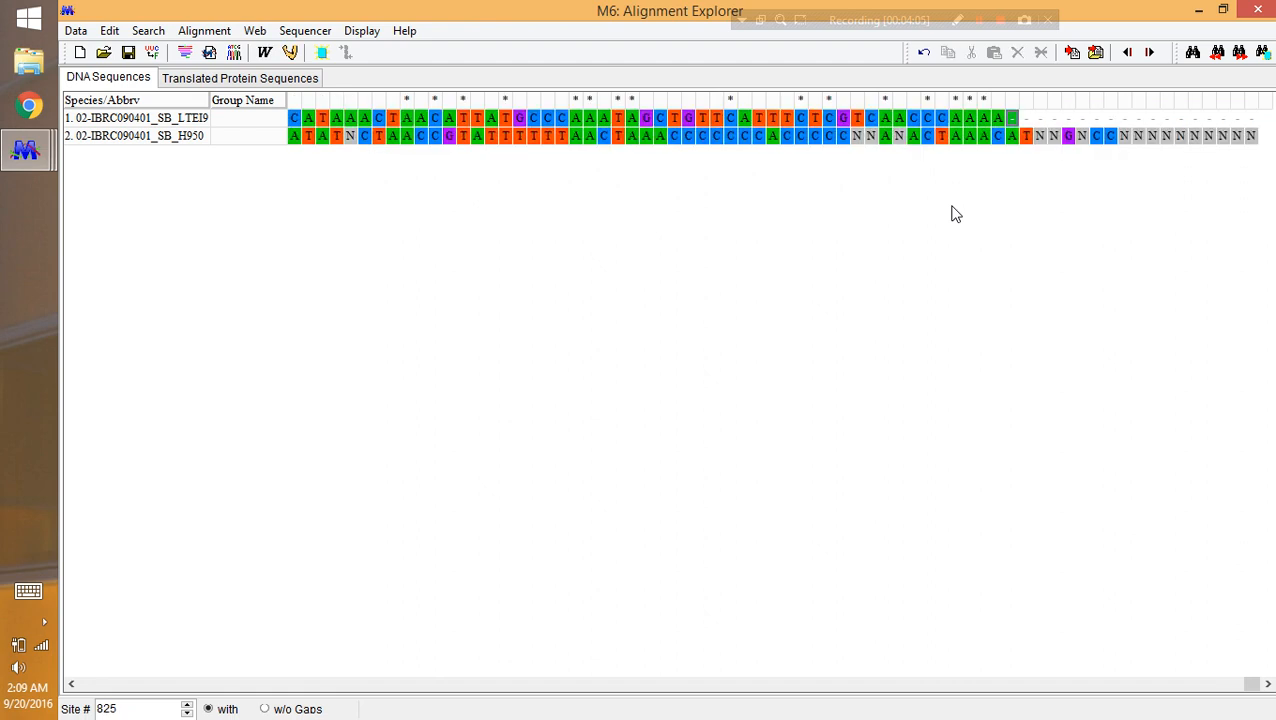
# Delete the tail of the H950 sequence from NNGNCC through the last N, keeping the bases up to AAACAT
pyautogui.click(1041, 136)
pyautogui.hotkey('shift', 'End')
pyautogui.press('Delete')
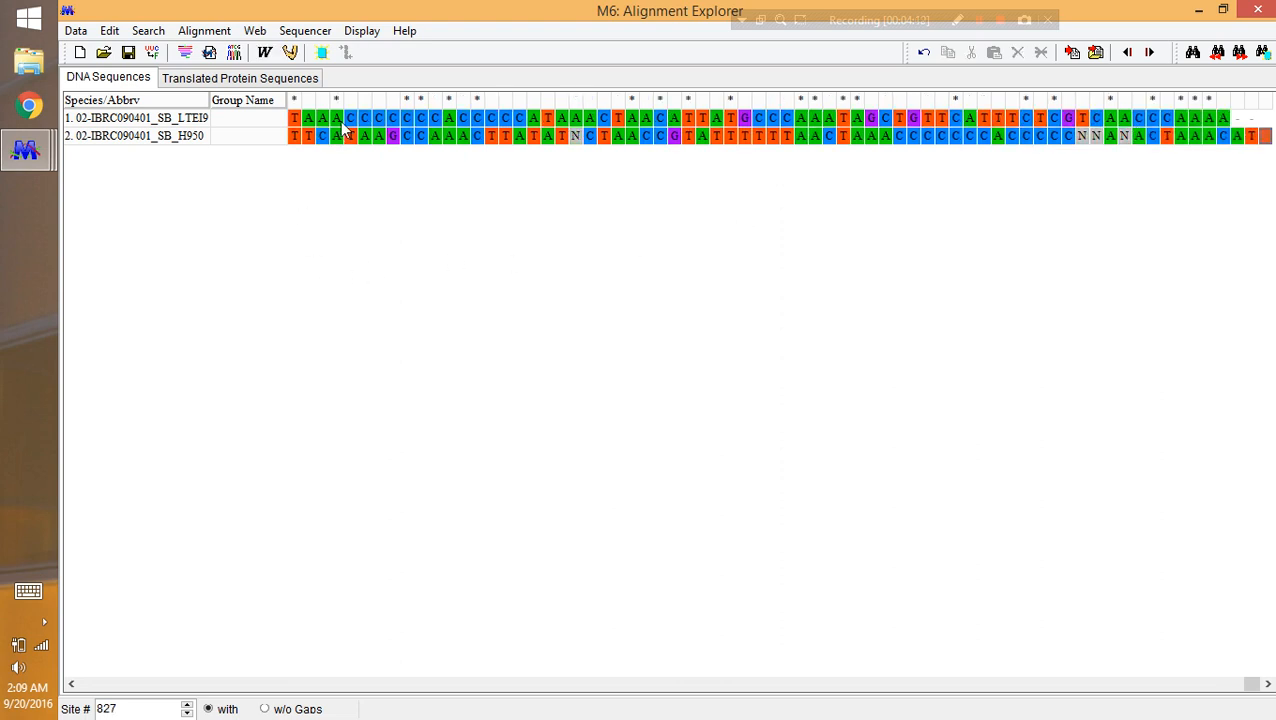
# Select both sequences in full and align them as DNA with MUSCLE, accepting the default settings
pyautogui.click(338, 118)
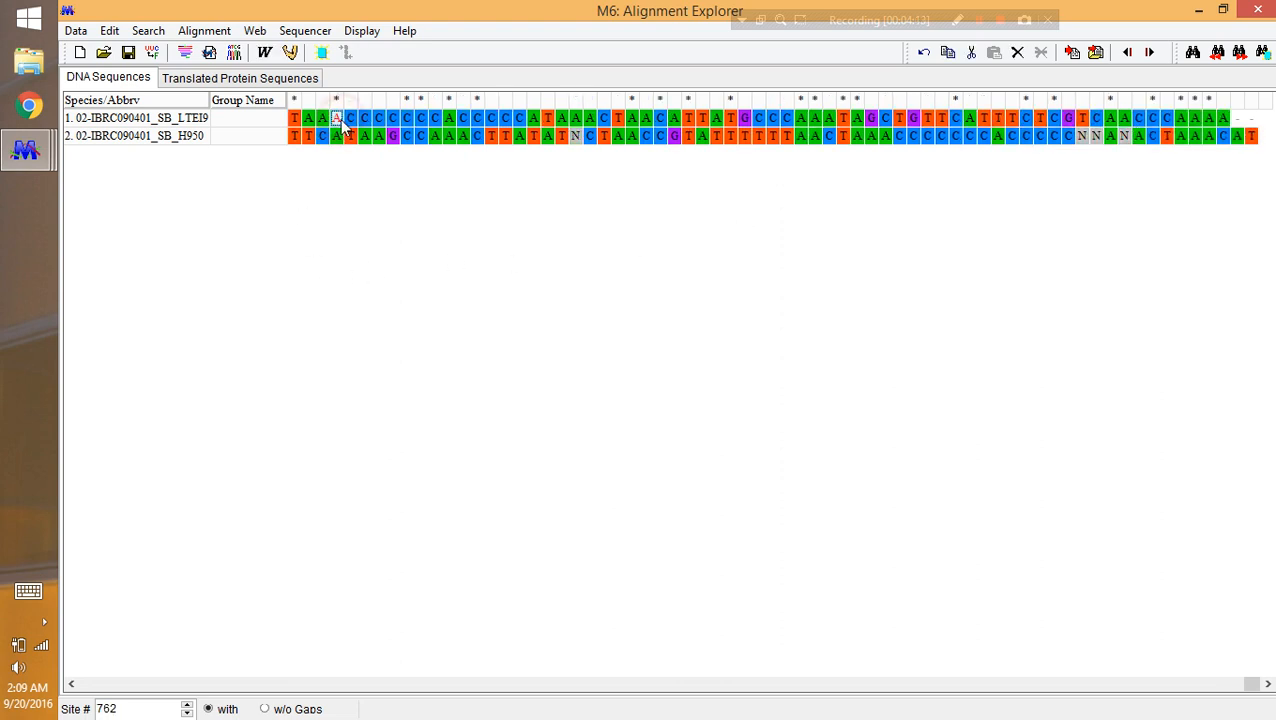
pyautogui.click(393, 118)
pyautogui.hotkey('ctrl', 'a')
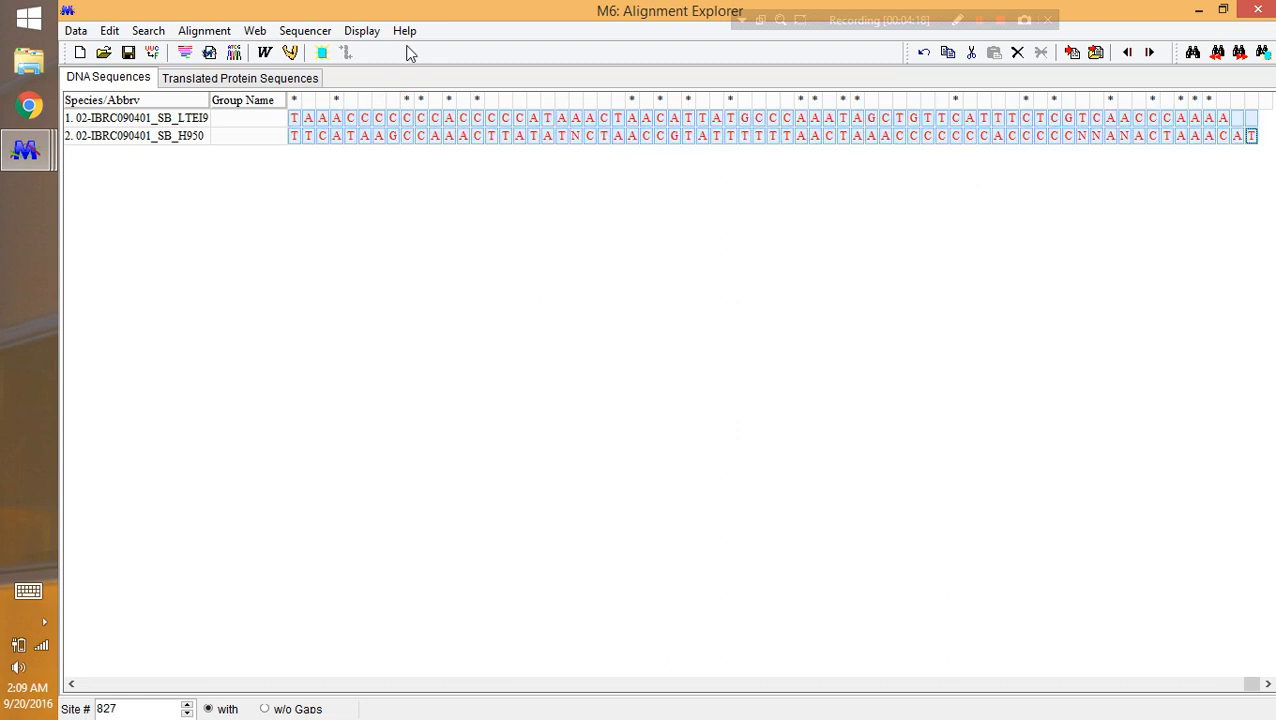
pyautogui.click(290, 52)
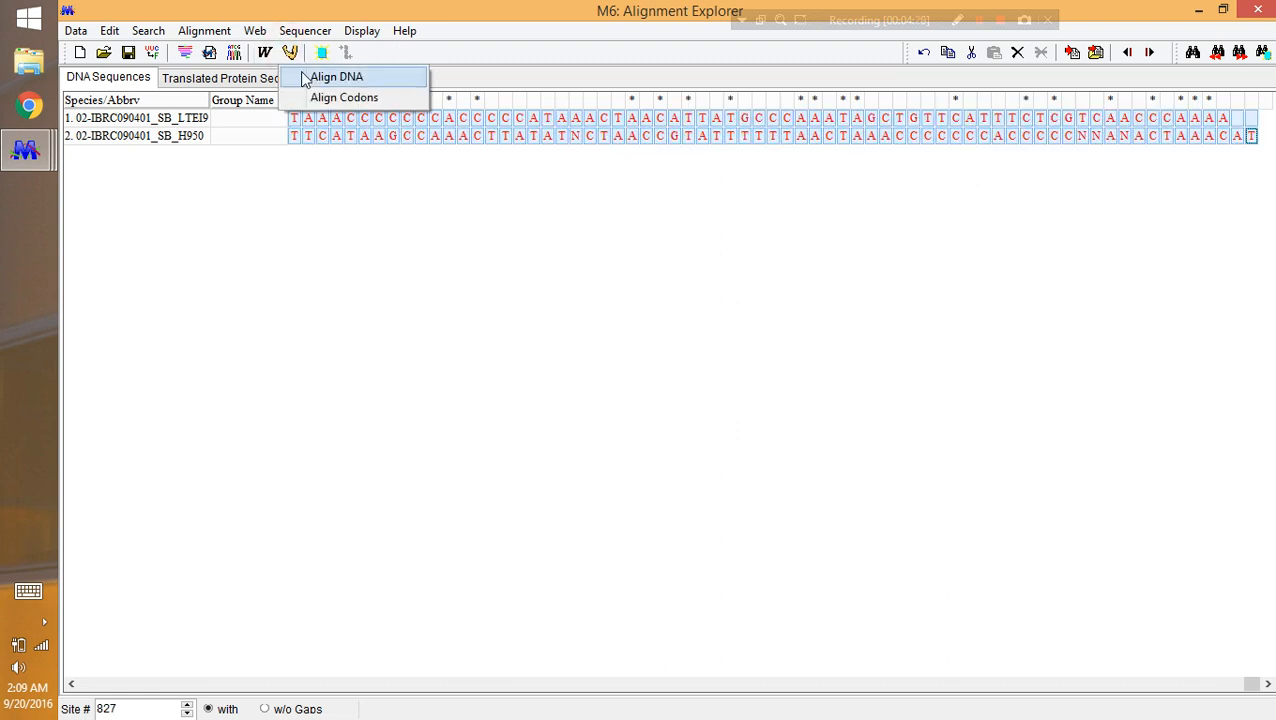
pyautogui.click(305, 79)
pyautogui.click(803, 572)
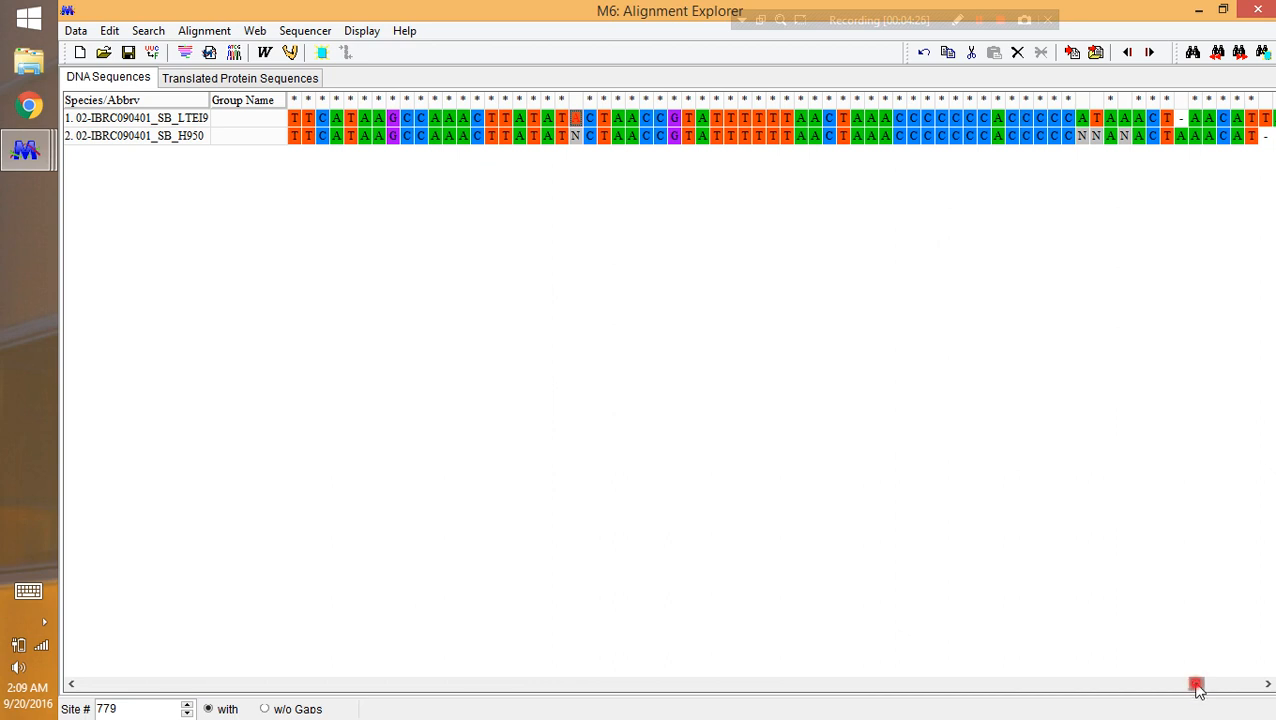
# Examine the end of the alignment and the gap at site 822 of the LTEI9 sequence
pyautogui.moveTo(1196, 686); pyautogui.dragTo(1255, 688)
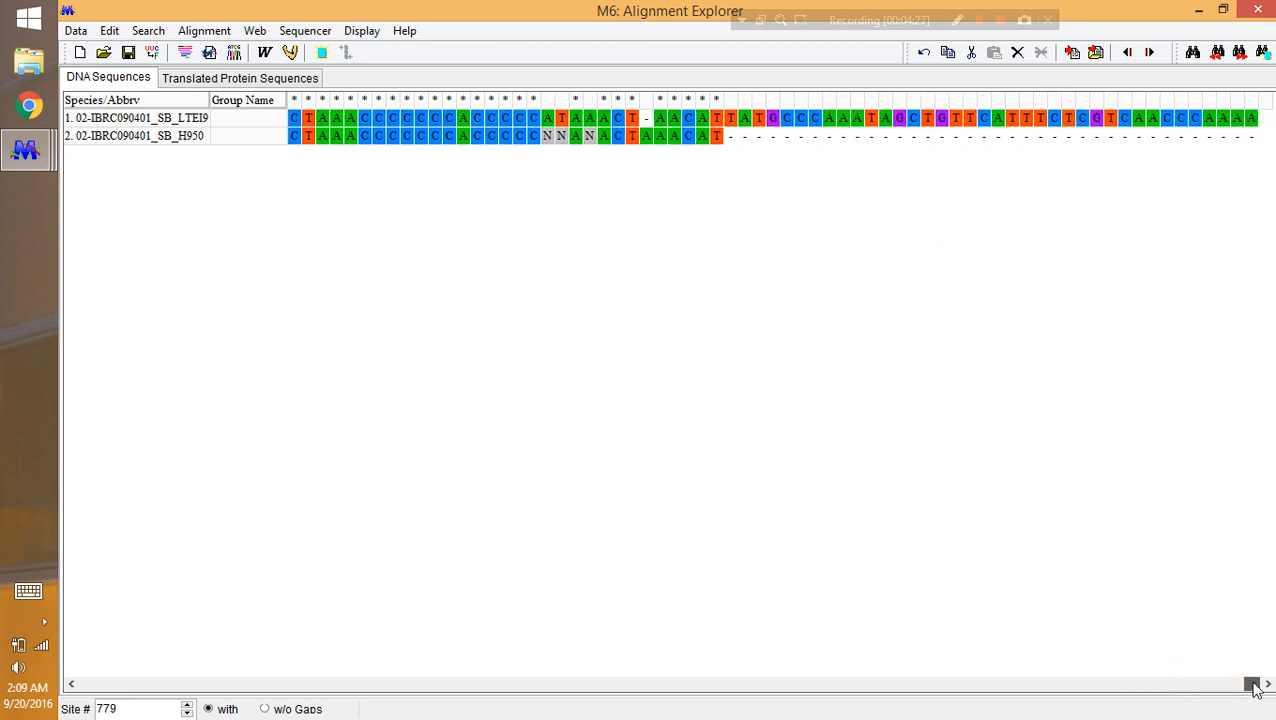
pyautogui.click(645, 118)
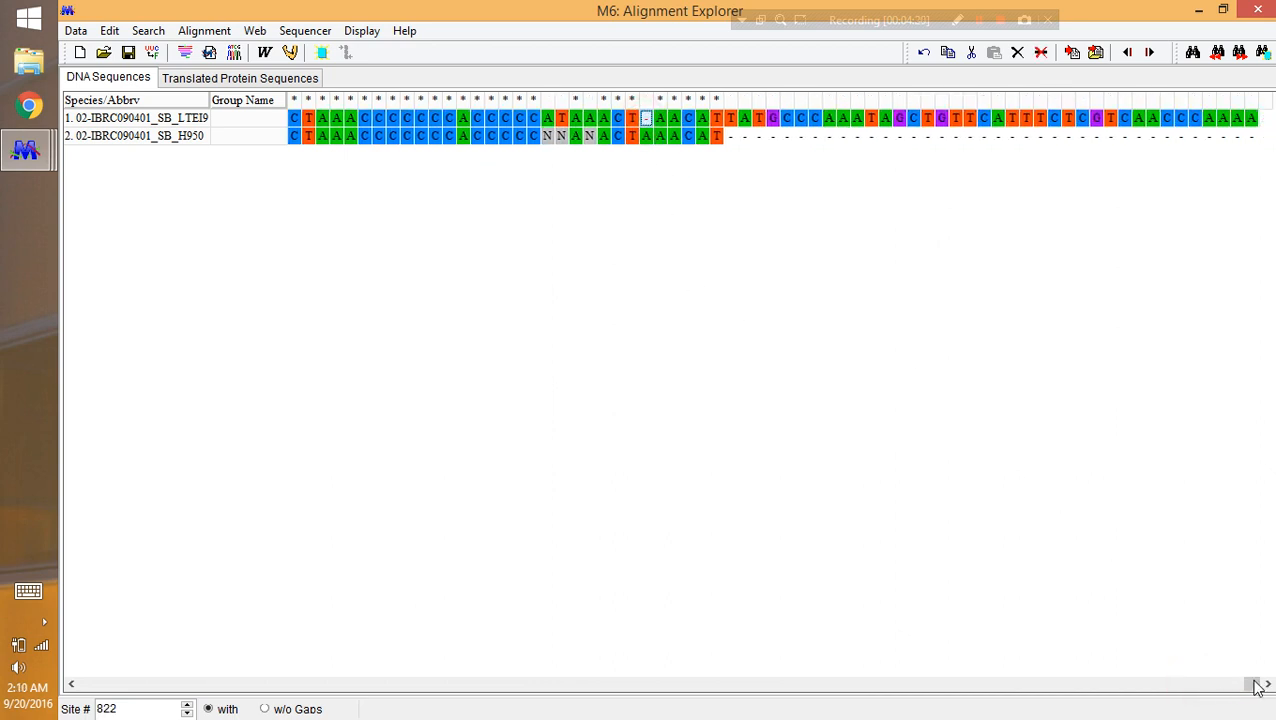
pyautogui.moveTo(1258, 688)
pyautogui.mouseDown()
pyautogui.moveTo(1131, 712)
pyautogui.moveTo(1051, 692)
pyautogui.moveTo(706, 689)
pyautogui.moveTo(1262, 683)
pyautogui.mouseUp()
pyautogui.moveTo(1258, 683); pyautogui.dragTo(1220, 614)
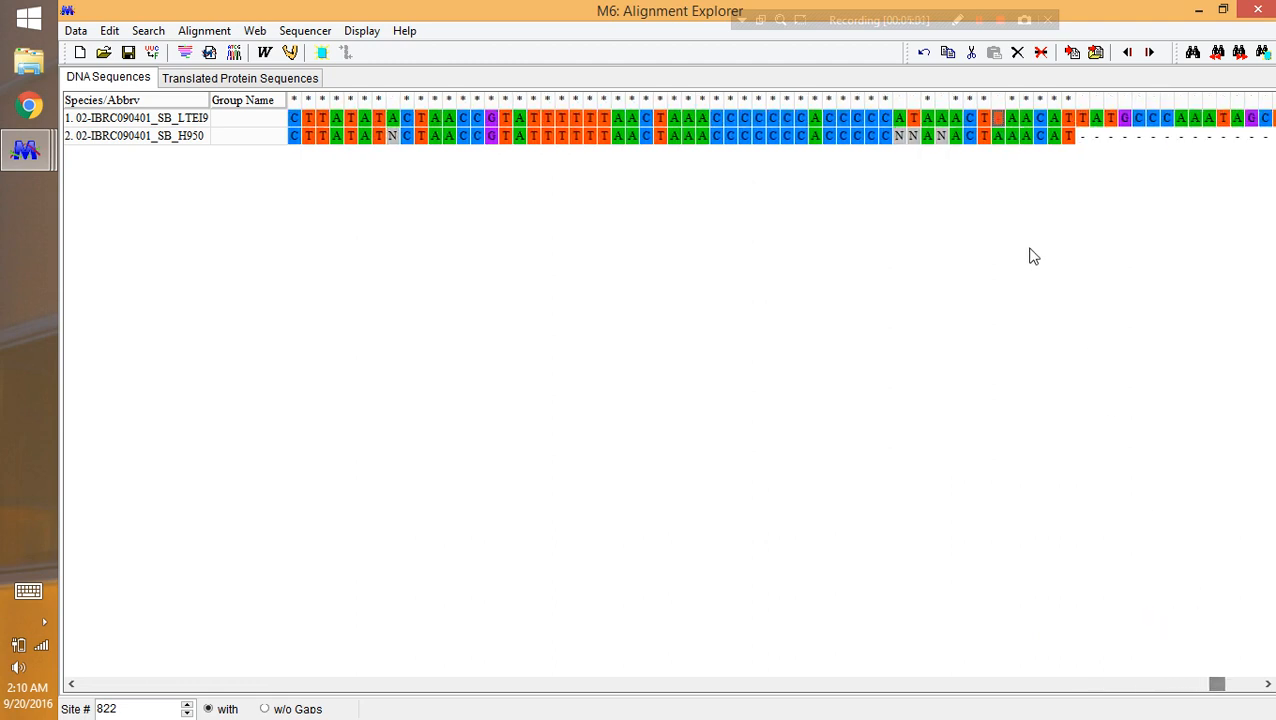
# Copy the CCCCC stretch directly before the ambiguous NNAN bases in the H950 sequence
pyautogui.click(943, 134)
pyautogui.click(957, 136)
pyautogui.click(885, 136)
pyautogui.moveTo(833, 143); pyautogui.dragTo(872, 145)
pyautogui.hotkey('ctrl', 'c')
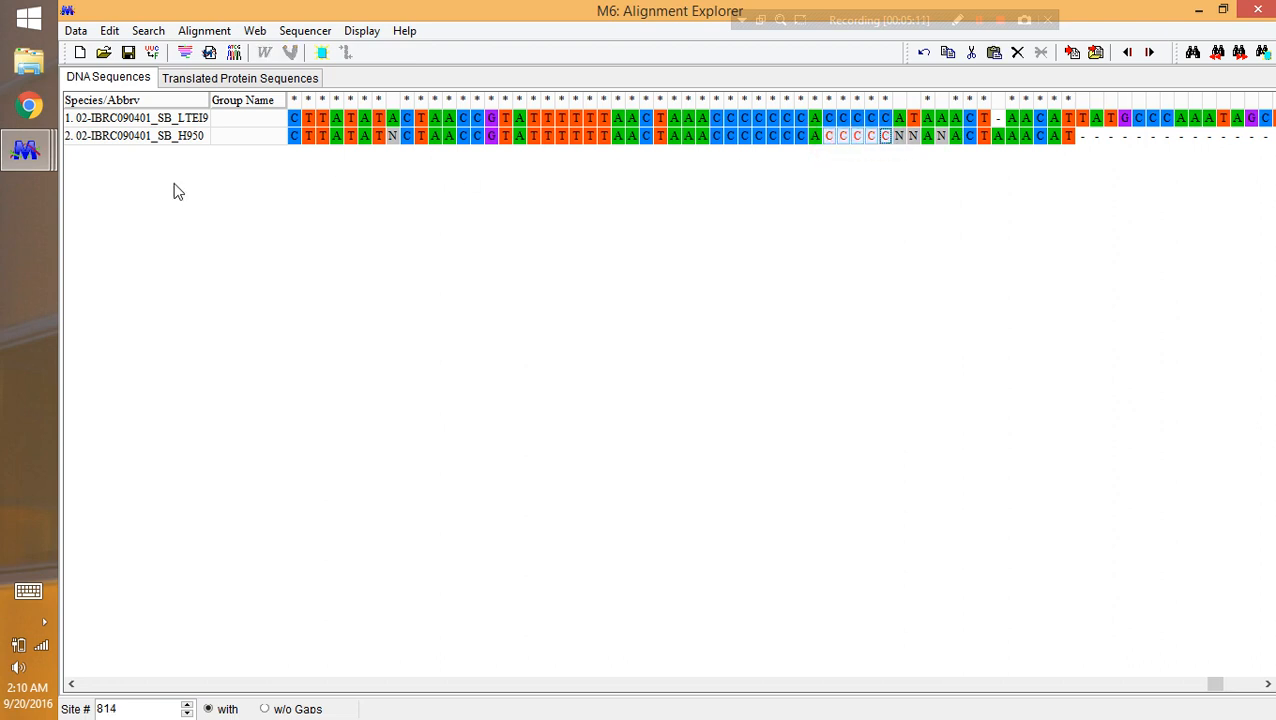
# Open the H950 sequencer file, search its trace for CCCCC, and place the trace window below the alignment rows
pyautogui.rightClick(157, 142)
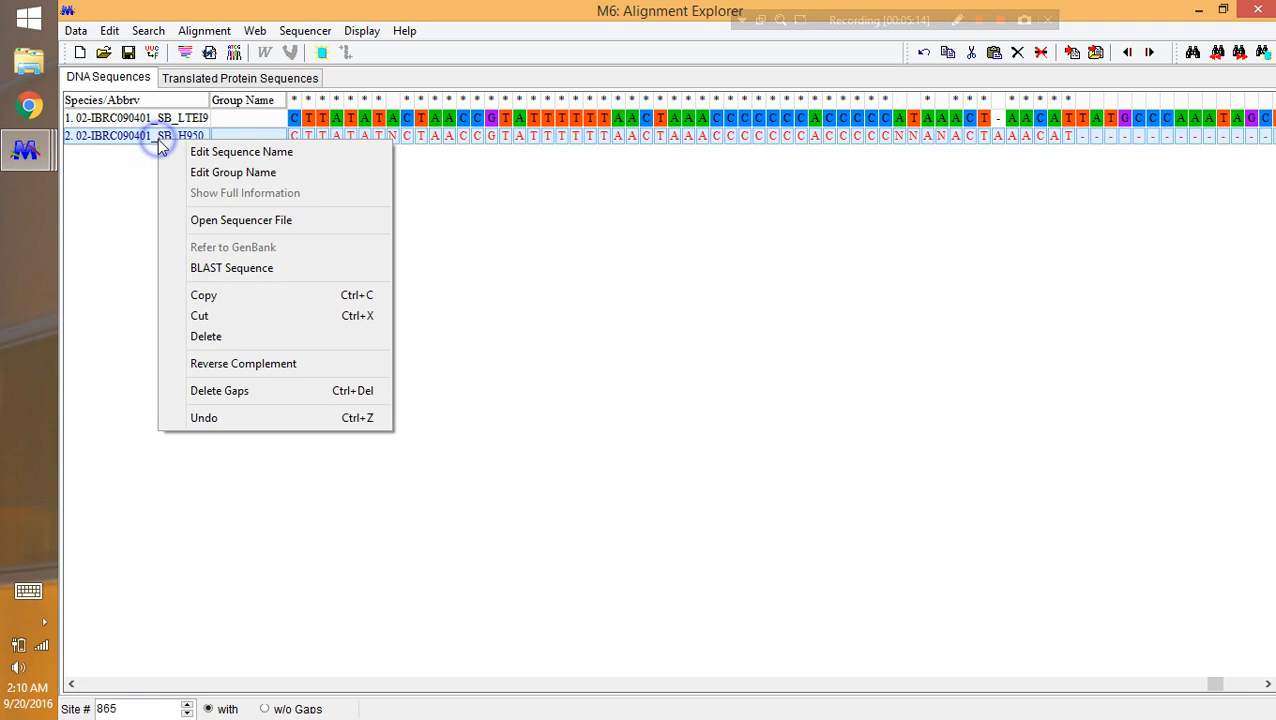
pyautogui.click(224, 221)
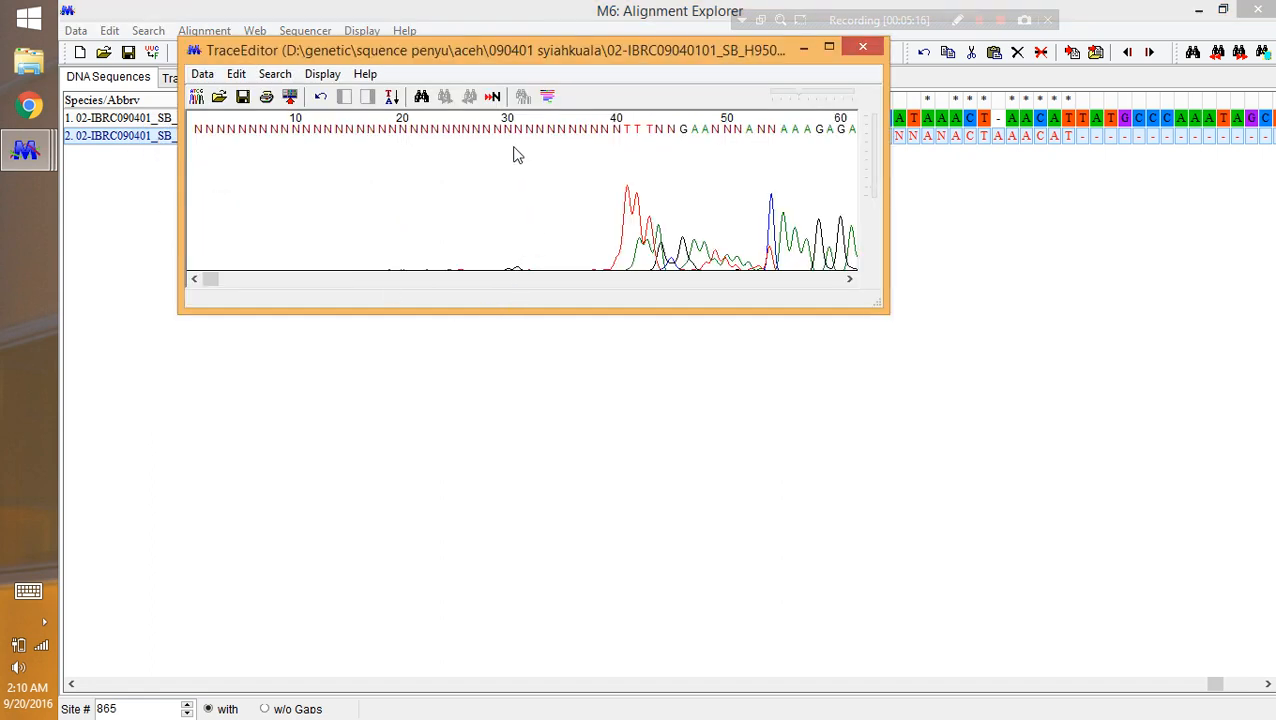
pyautogui.click(423, 98)
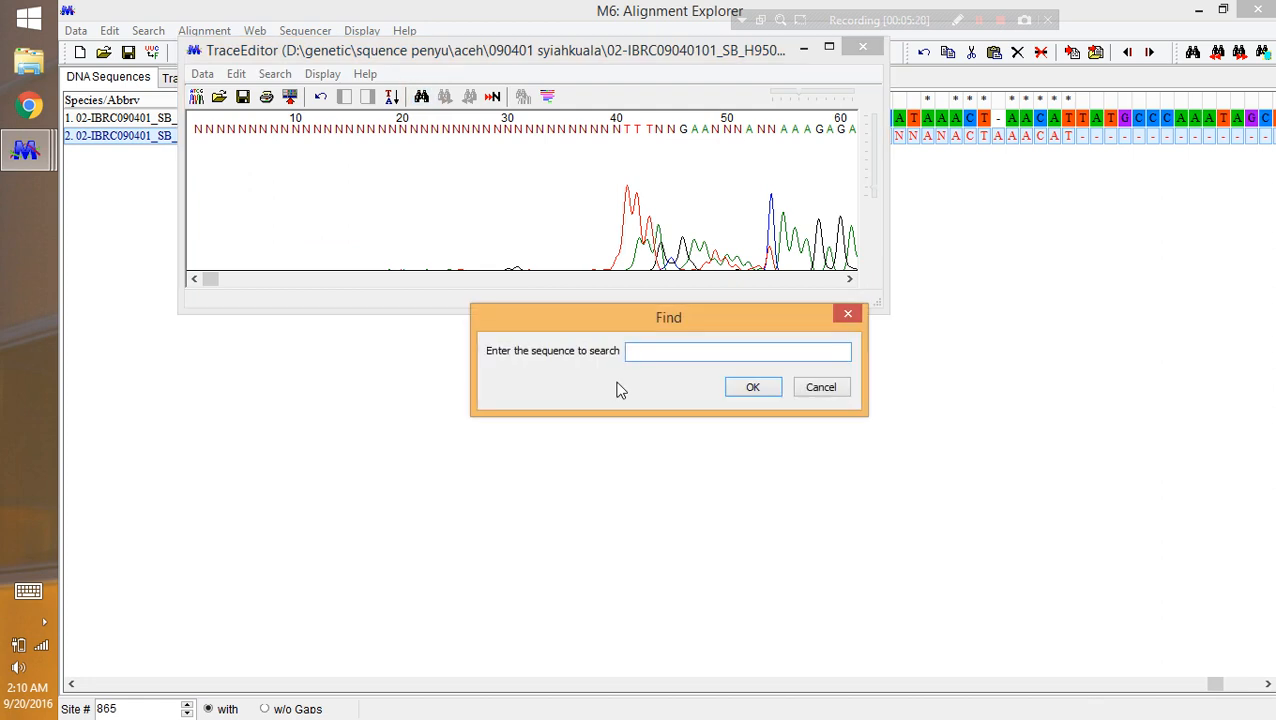
pyautogui.click(753, 388)
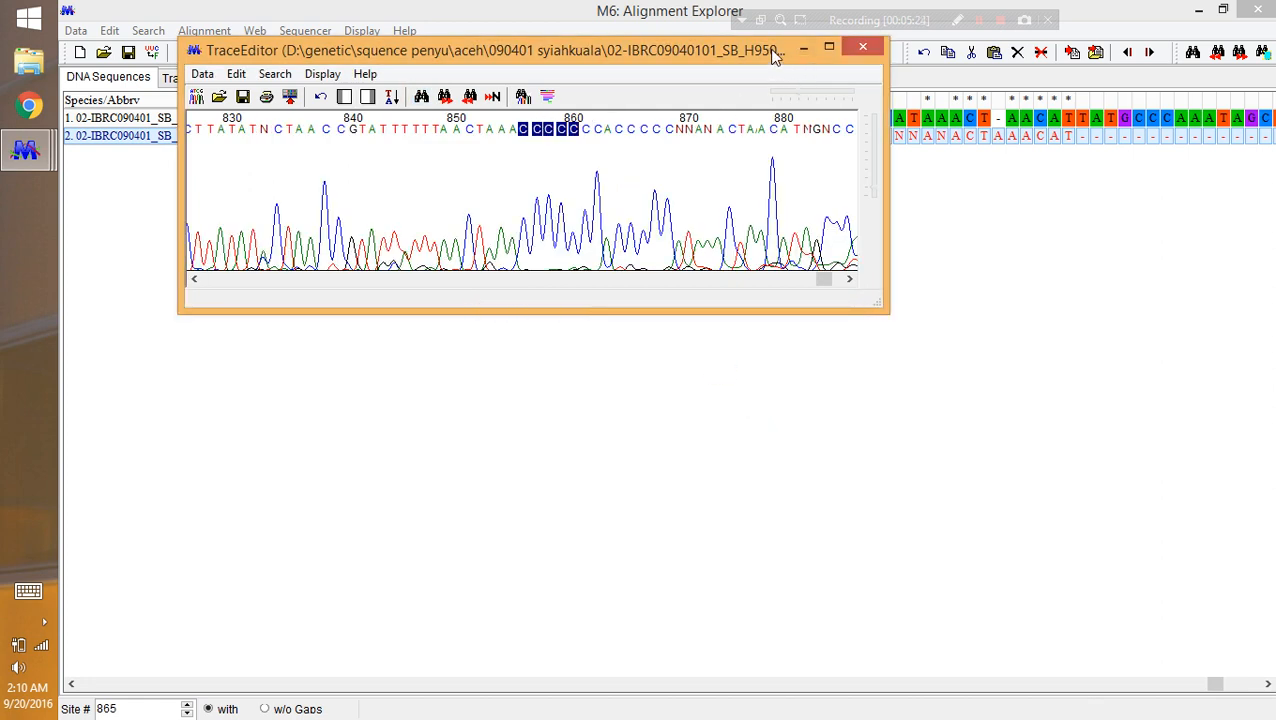
pyautogui.moveTo(772, 52); pyautogui.dragTo(702, 315)
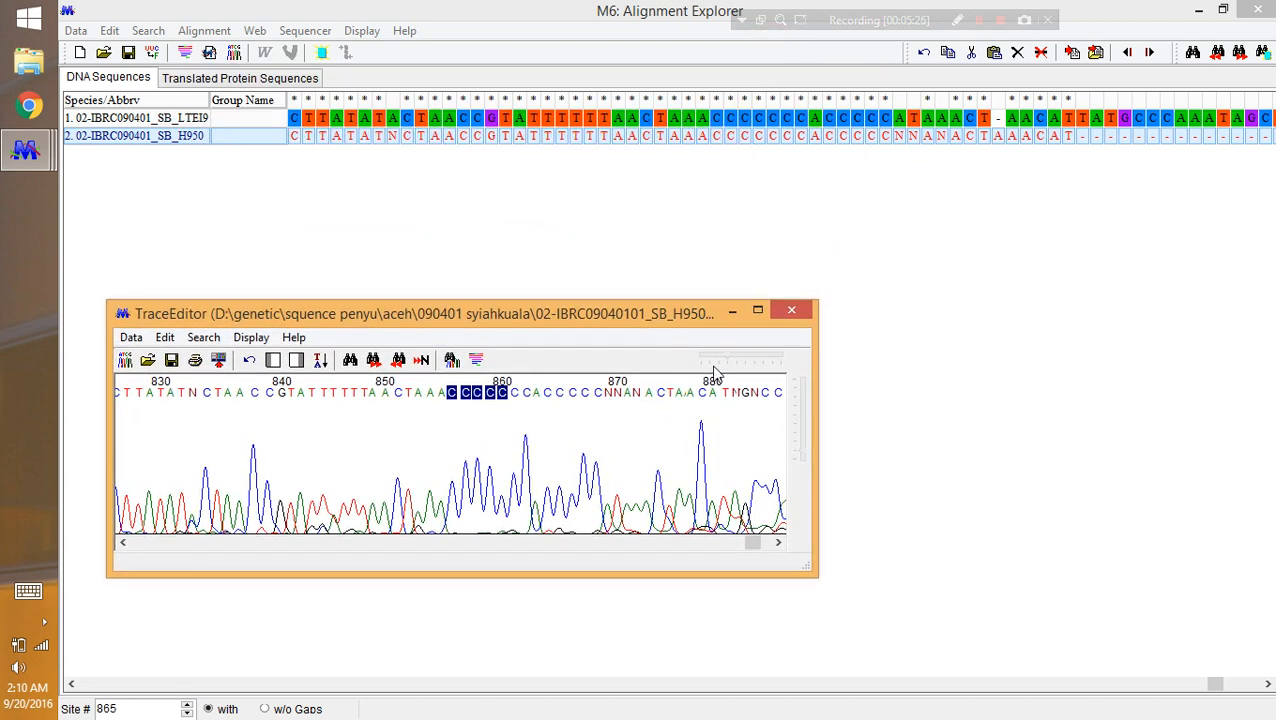
# Select and copy the CCCCACCCCC stretch directly before the ambiguous NNAN bases in the H950 sequence
pyautogui.click(914, 138)
pyautogui.click(886, 138)
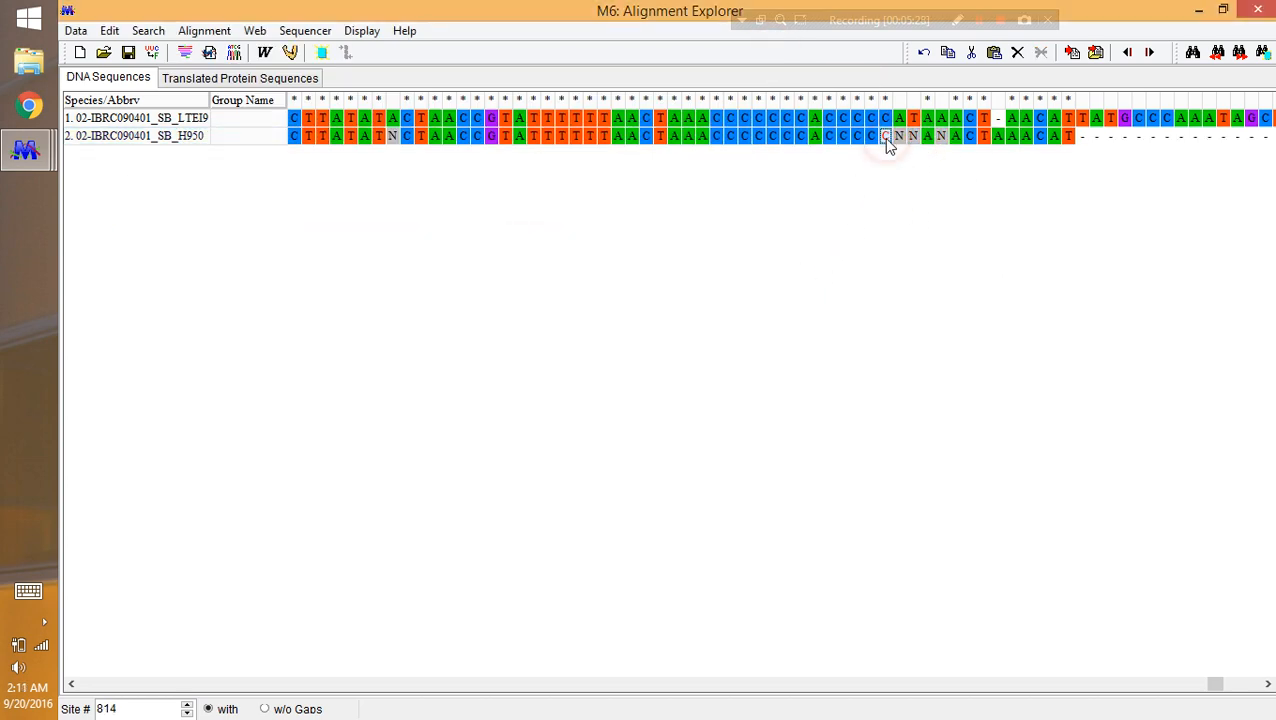
pyautogui.moveTo(850, 137); pyautogui.dragTo(812, 137)
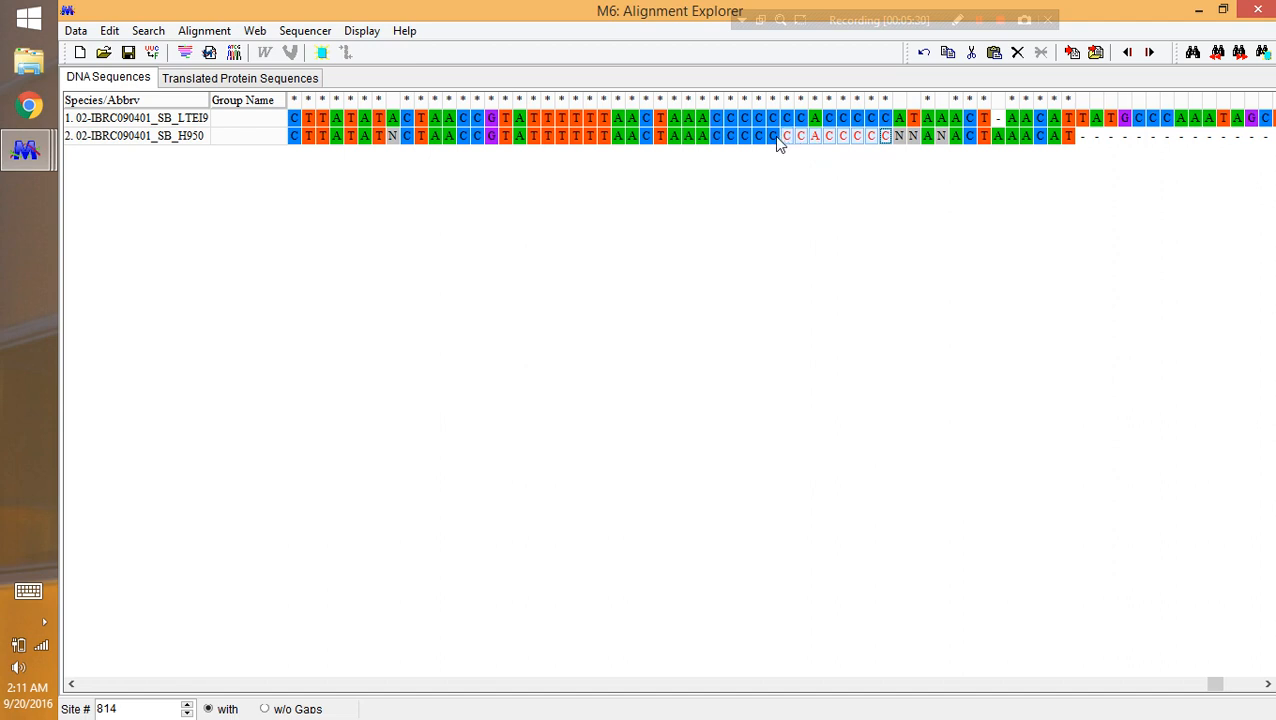
# Return to the H950 sequencer file, search its trace for CCCCACCCCC, and bring the trace window closer to the alignment rows
pyautogui.rightClick(173, 140)
pyautogui.click(228, 216)
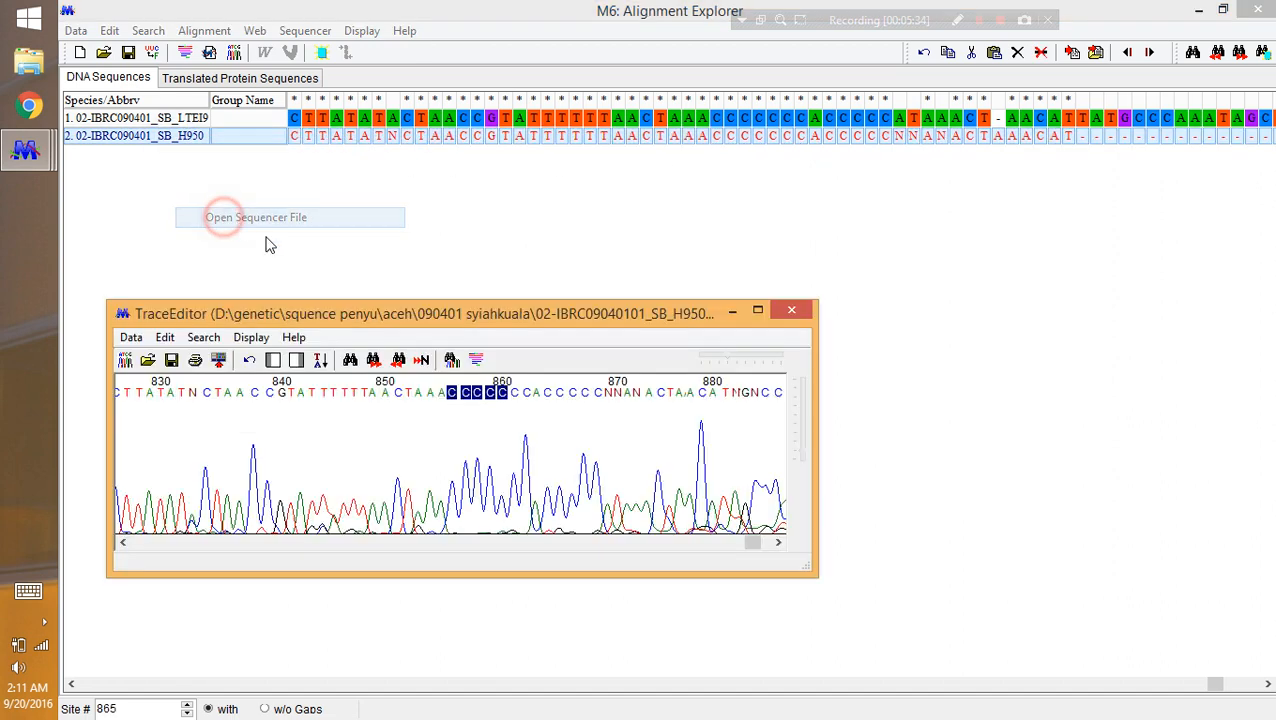
pyautogui.click(350, 359)
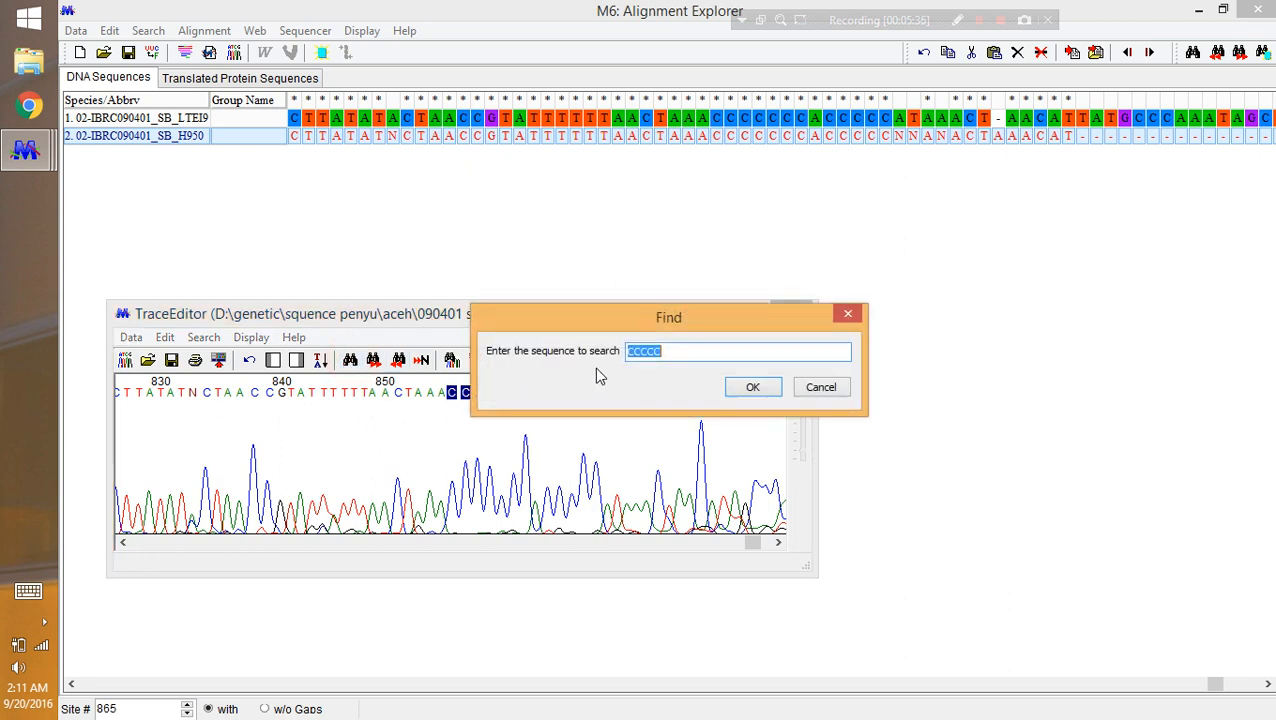
pyautogui.click(750, 389)
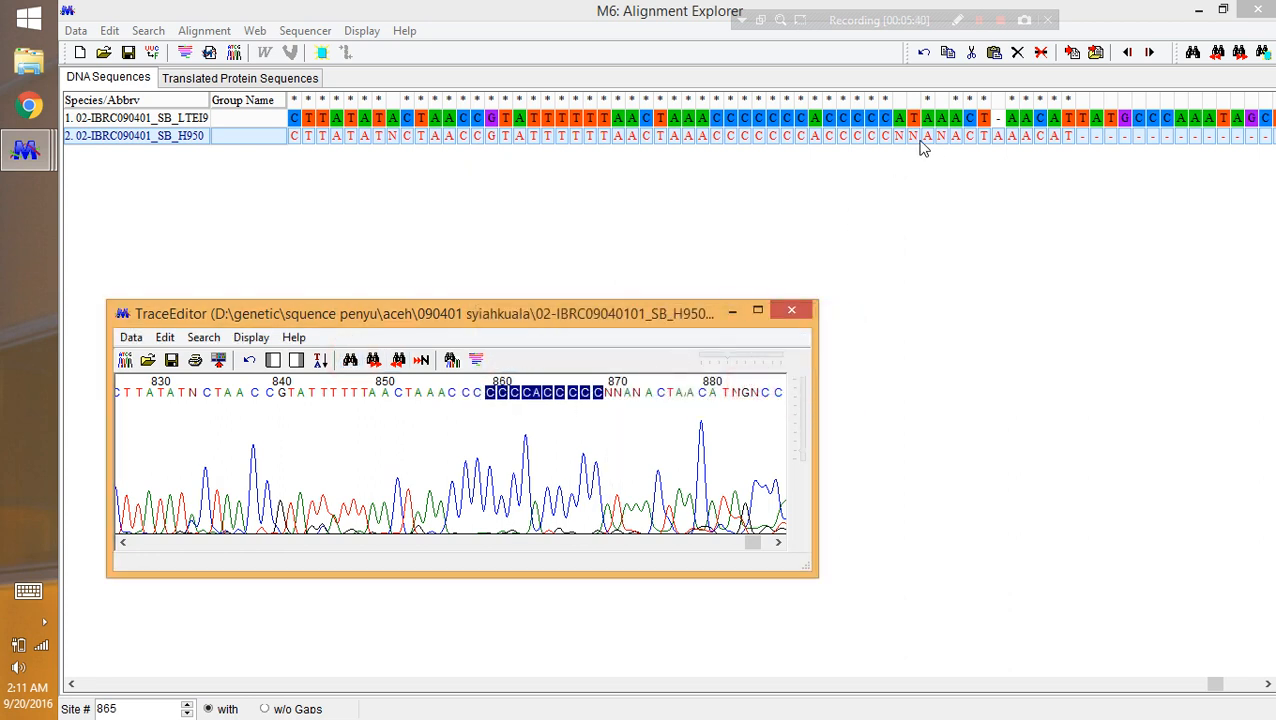
pyautogui.moveTo(687, 311); pyautogui.dragTo(694, 266)
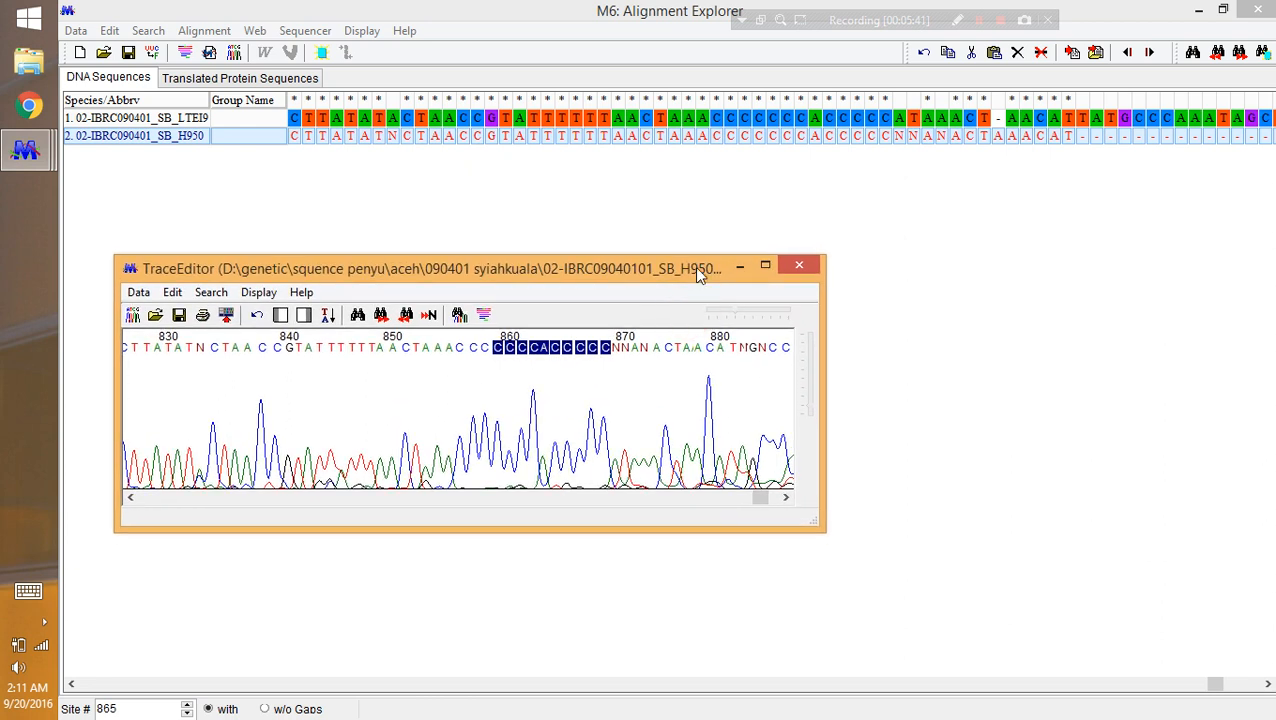
# Compare the ambiguous base at site 815 of the H950 sequence with the matching base in LTEI9
pyautogui.click(900, 137)
pyautogui.click(888, 137)
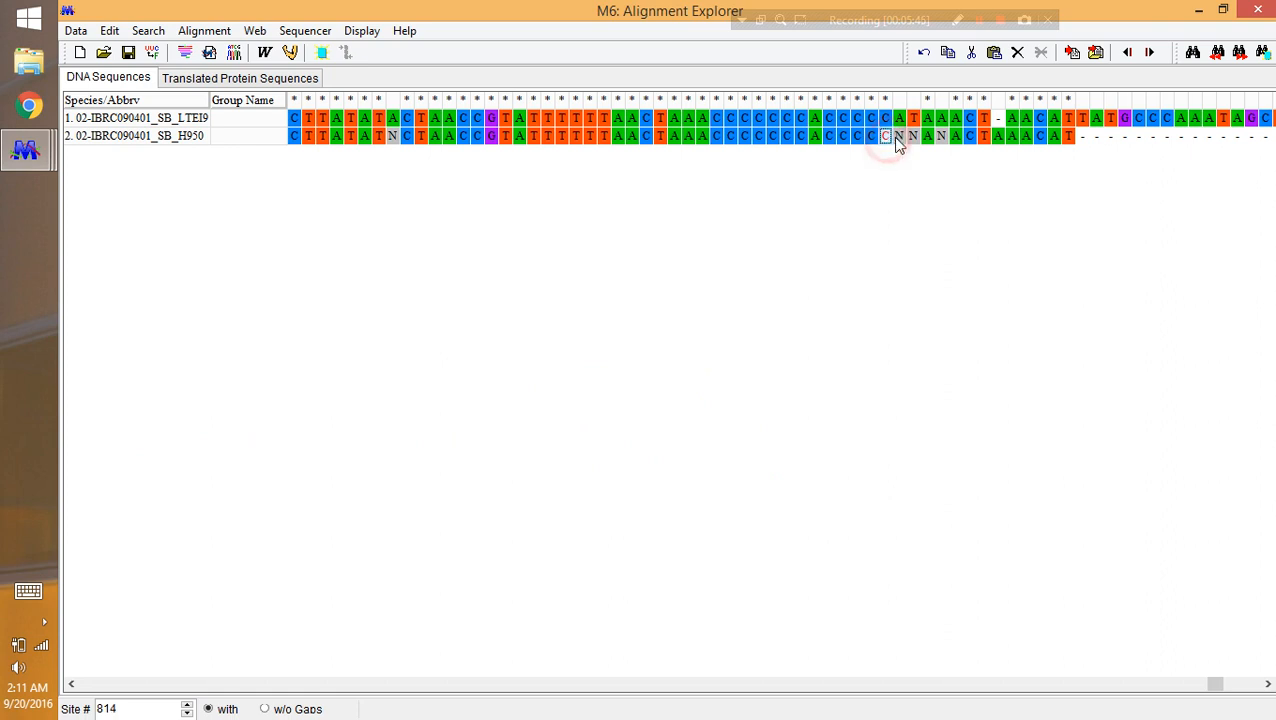
pyautogui.click(900, 137)
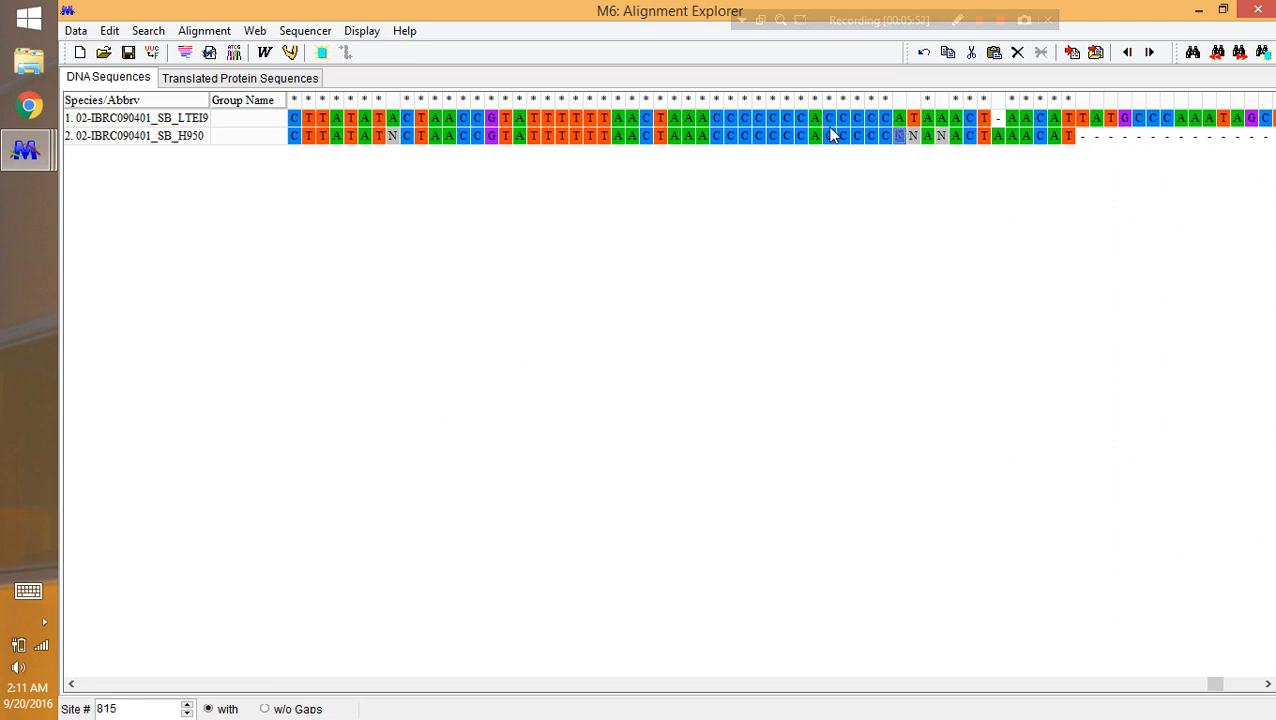
pyautogui.write('A')
pyautogui.click(900, 119)
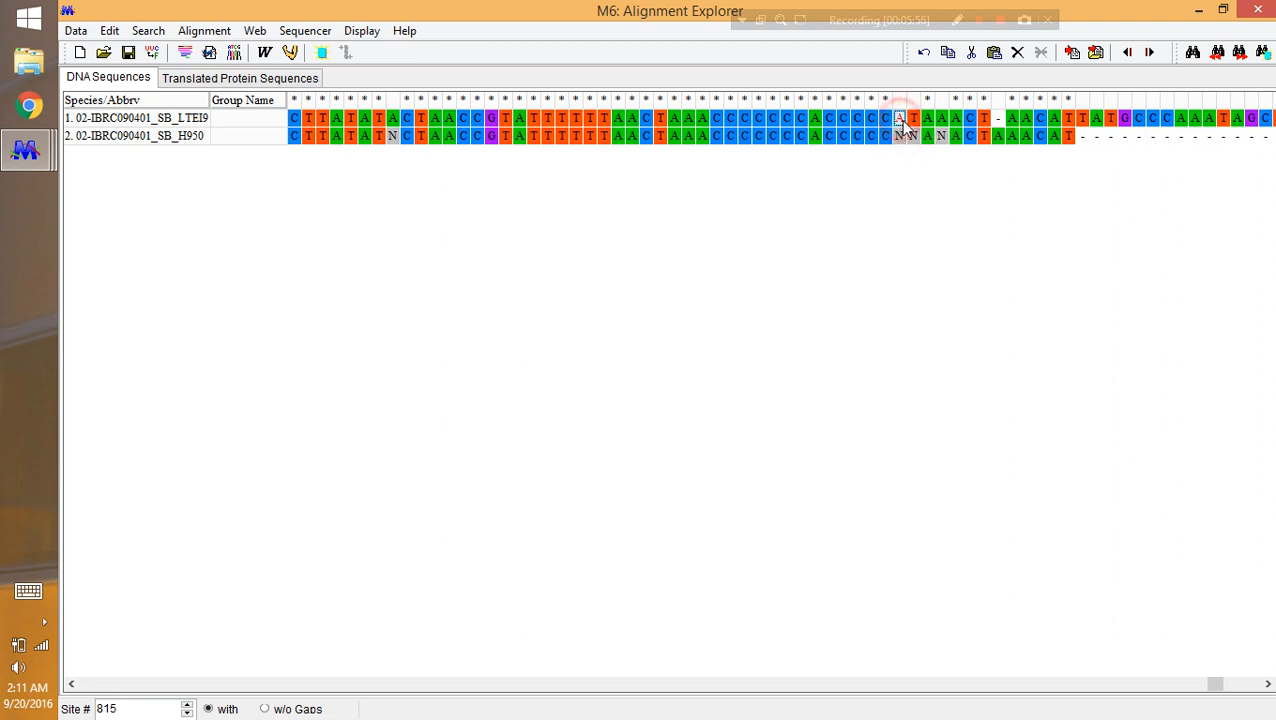
pyautogui.click(901, 136)
# Reopen the H950 trace, increase its wave width and height, and inspect the peaks of the ambiguous bases after CCCCACCCCC
pyautogui.rightClick(153, 143)
pyautogui.click(208, 219)
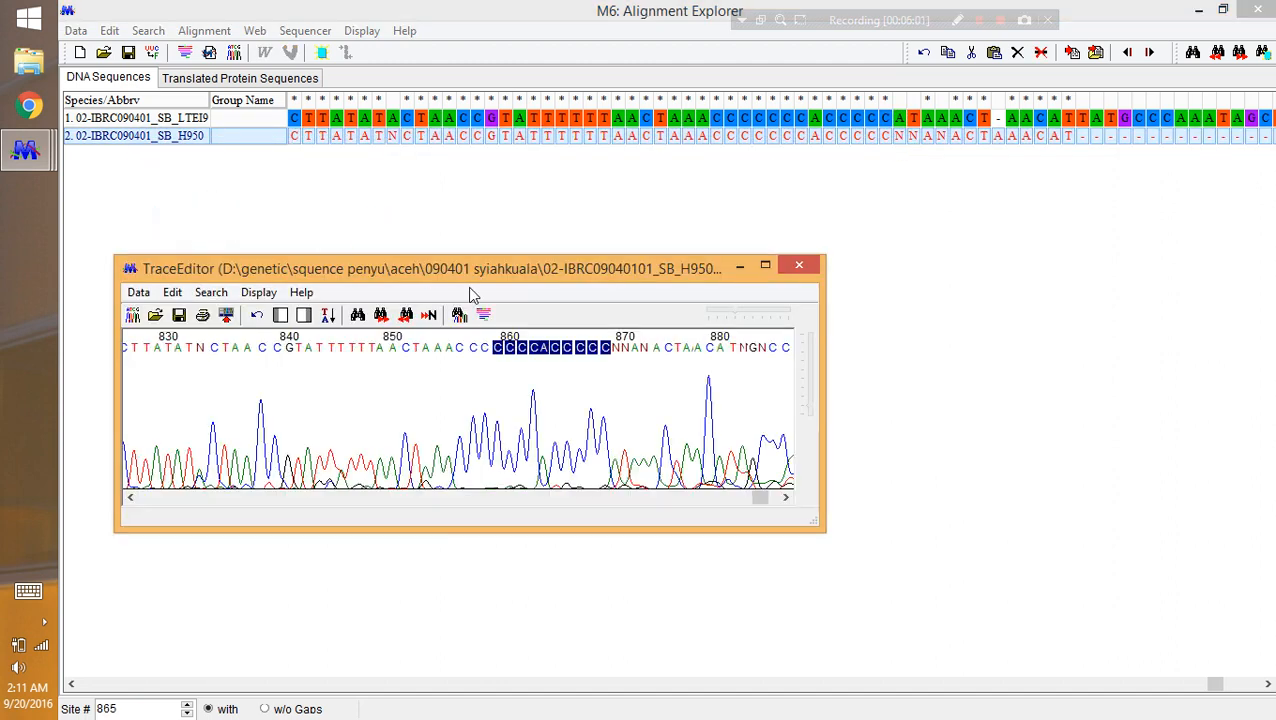
pyautogui.click(616, 347)
pyautogui.moveTo(735, 317); pyautogui.dragTo(753, 318)
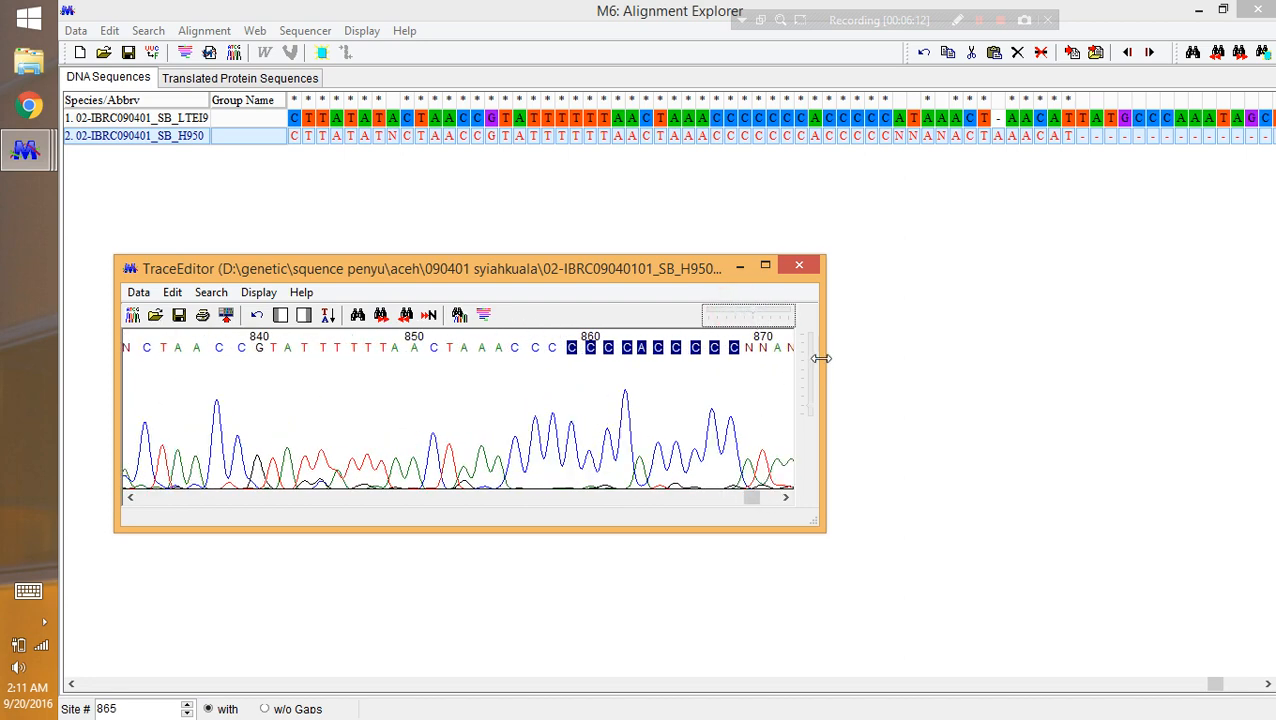
pyautogui.moveTo(808, 408); pyautogui.dragTo(809, 398)
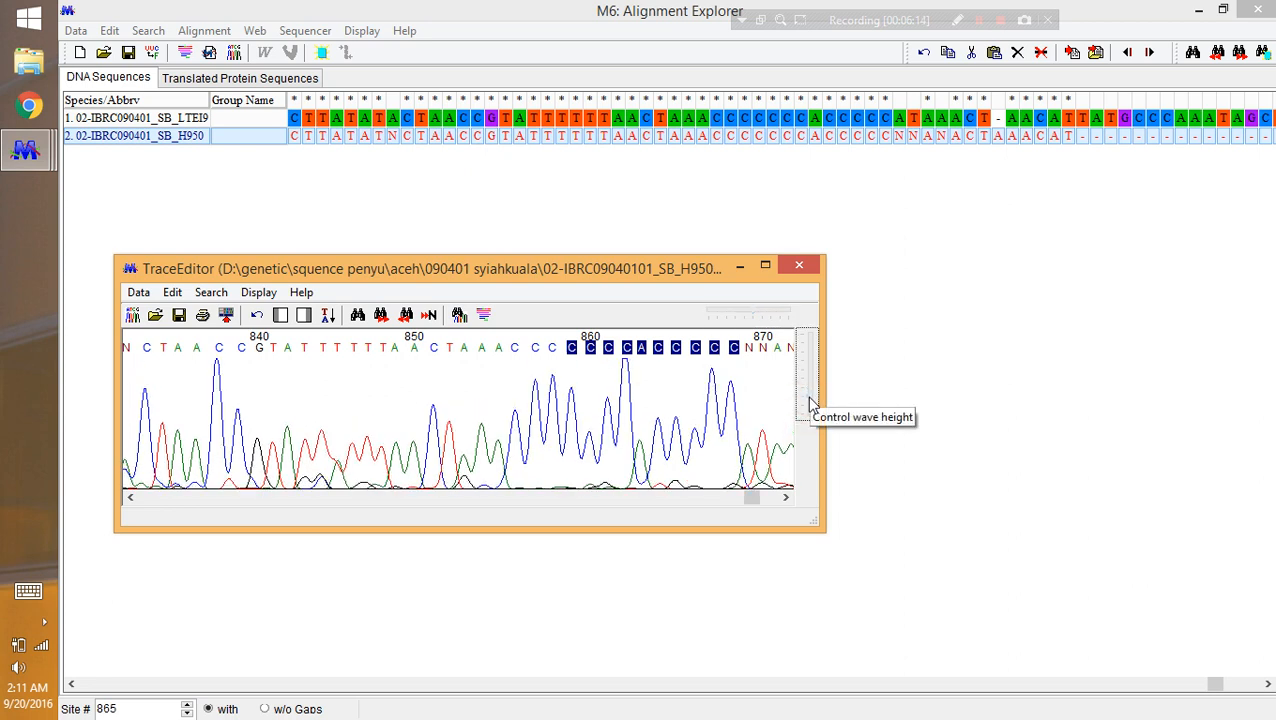
pyautogui.moveTo(750, 498); pyautogui.dragTo(758, 497)
pyautogui.click(580, 348)
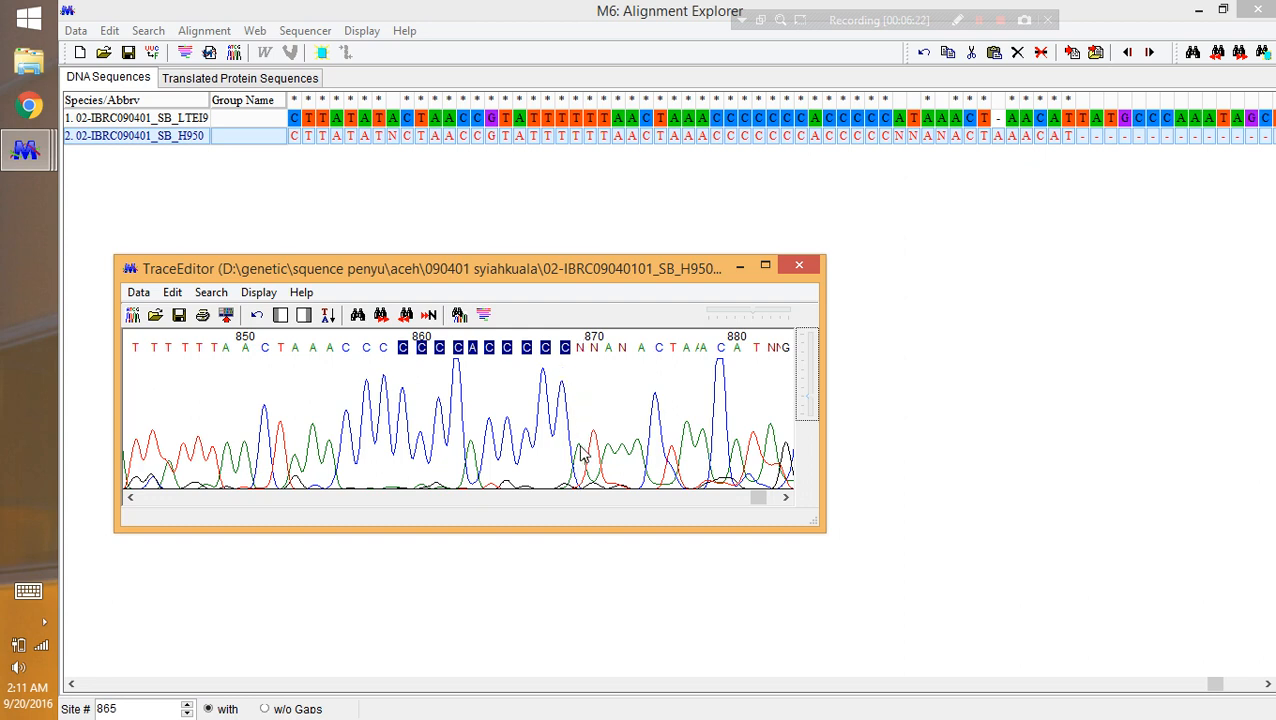
# Replace the ambiguous N at site 815 of the H950 sequence with A
pyautogui.click(905, 145)
pyautogui.click(898, 138)
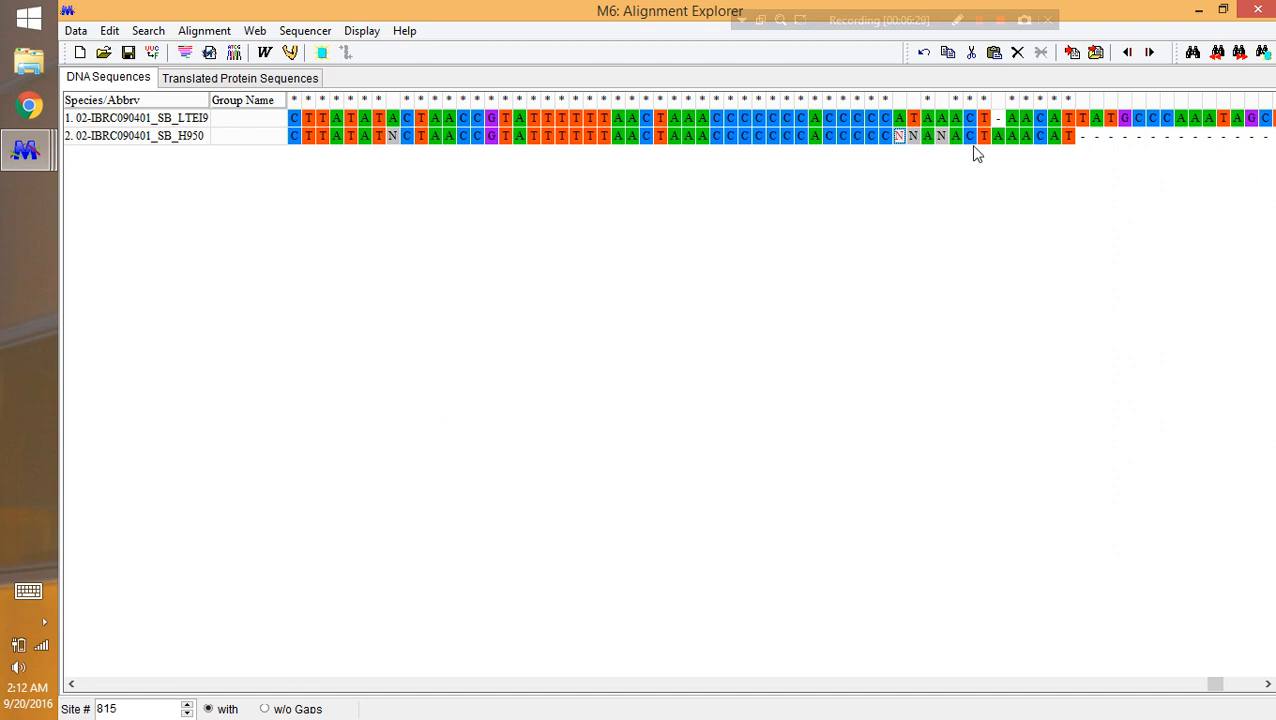
pyautogui.write('A')
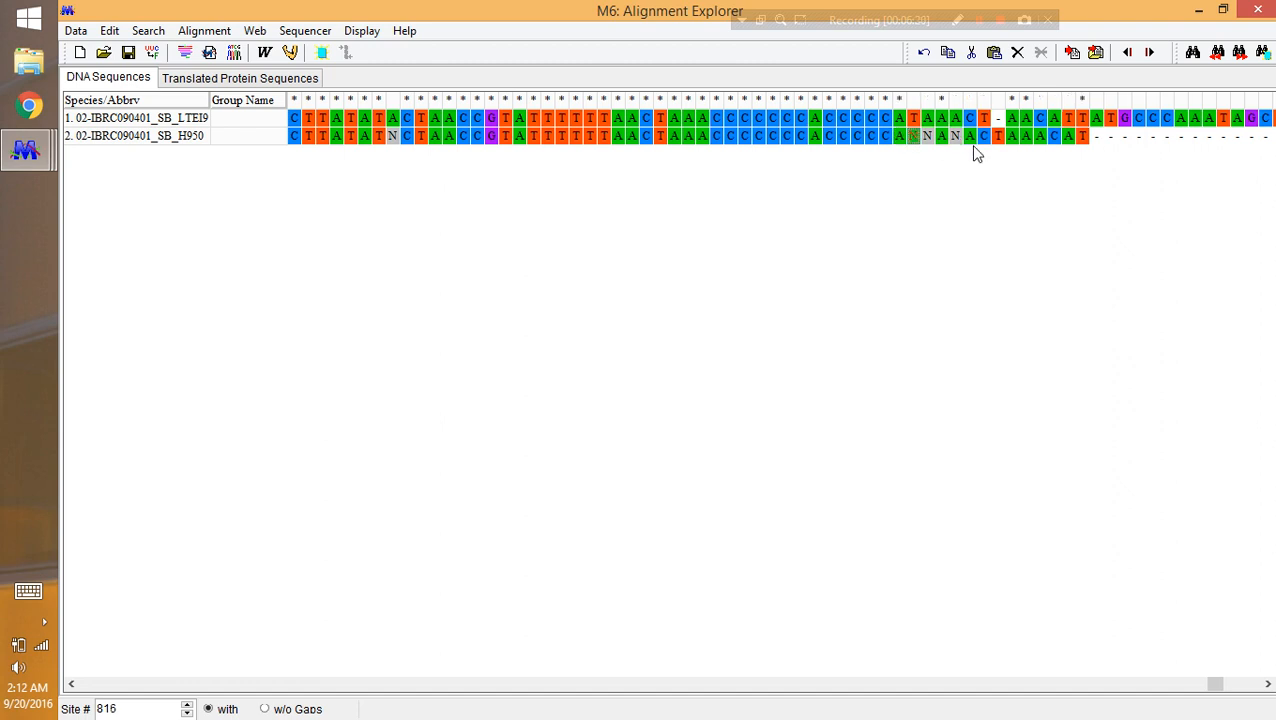
pyautogui.press('Delete')
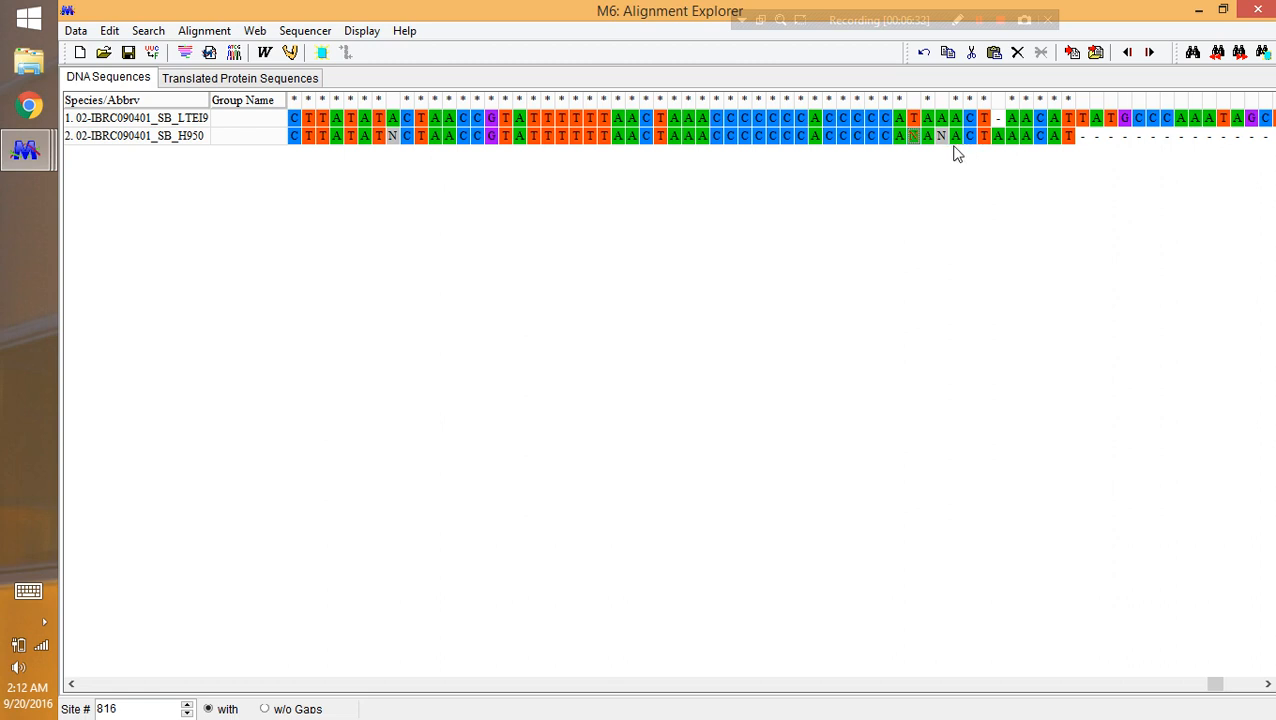
# Fill the gap at site 822 of the LTEI9 sequence with A
pyautogui.click(953, 137)
pyautogui.click(997, 119)
pyautogui.write('A')
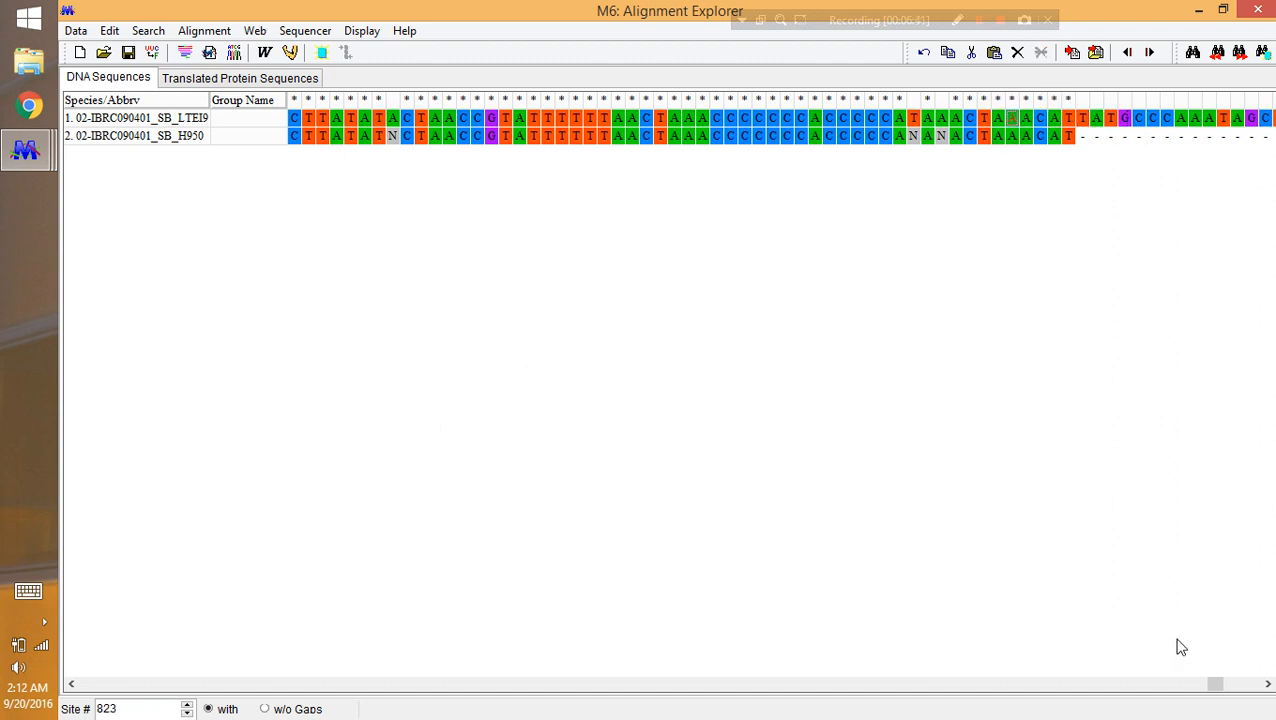
# Check the rest of the alignment for ambiguous bases and replace the one at site 201 of LTEI9 with G
pyautogui.moveTo(1216, 684)
pyautogui.mouseDown()
pyautogui.moveTo(1251, 684)
pyautogui.moveTo(1220, 684)
pyautogui.mouseUp()
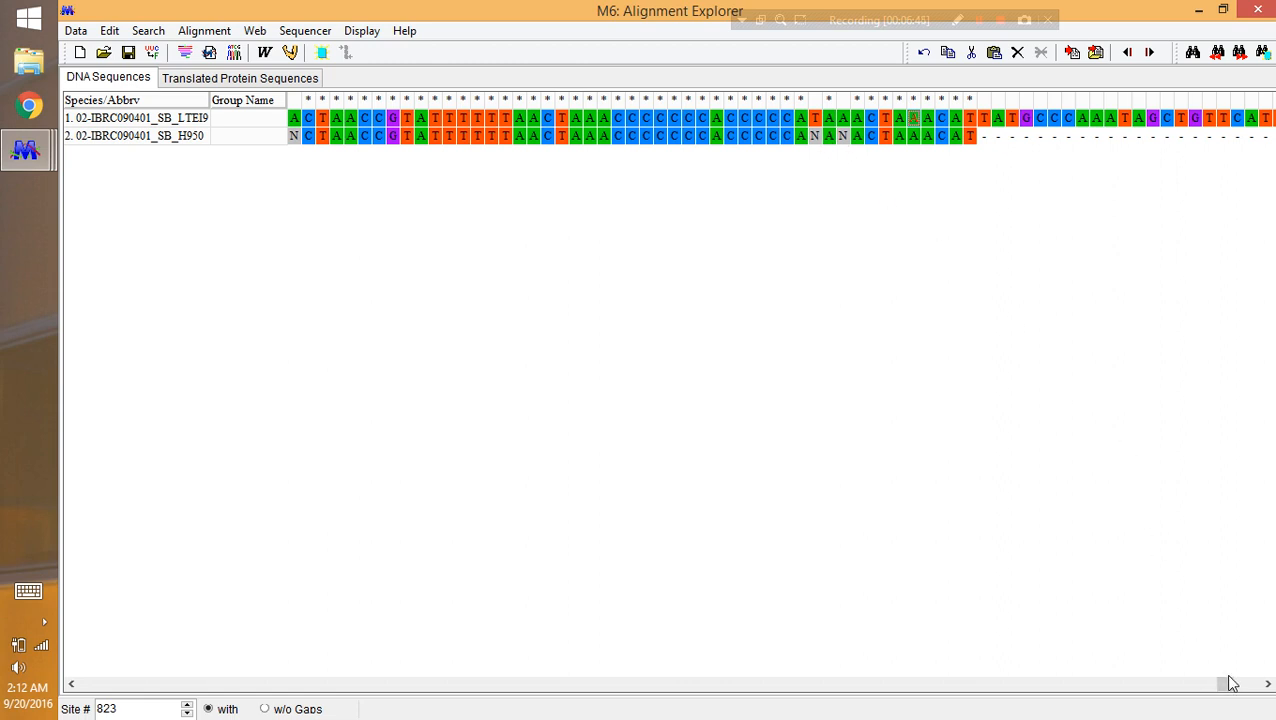
pyautogui.moveTo(1227, 680); pyautogui.dragTo(104, 708)
pyautogui.moveTo(138, 701); pyautogui.dragTo(147, 701)
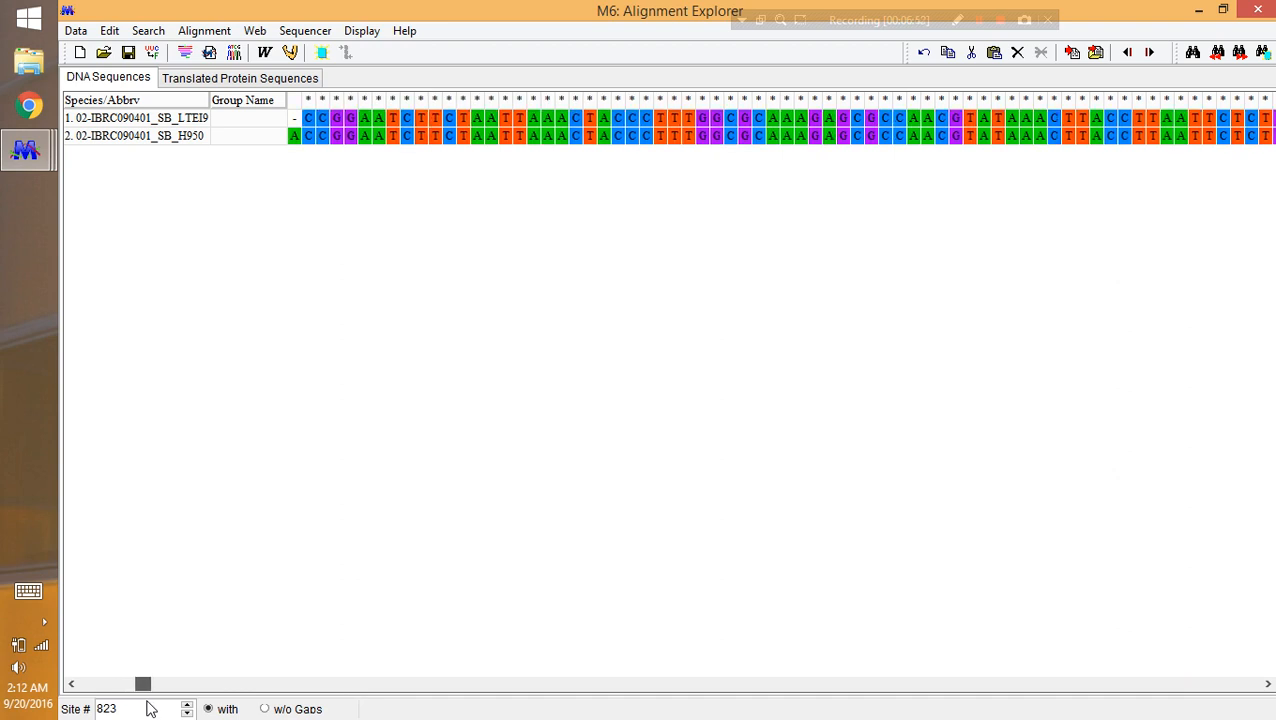
pyautogui.moveTo(147, 708); pyautogui.dragTo(504, 670)
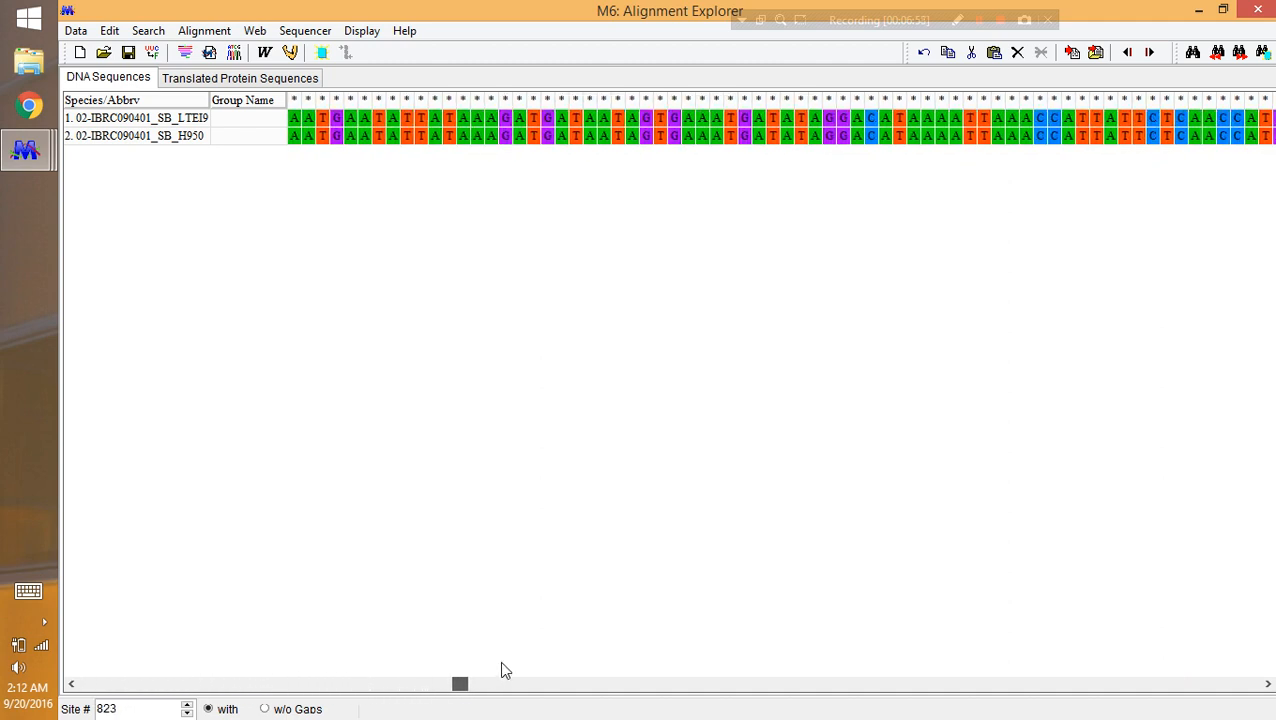
pyautogui.moveTo(607, 659); pyautogui.dragTo(322, 708)
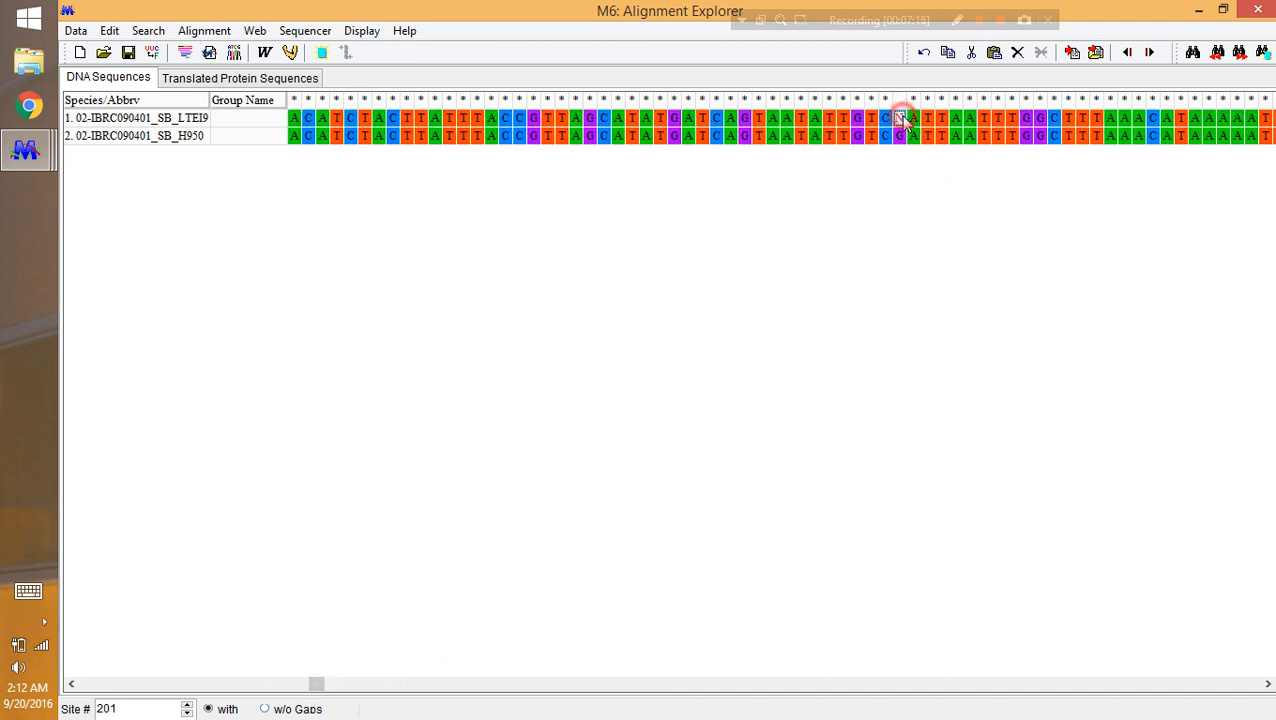
pyautogui.write('G')
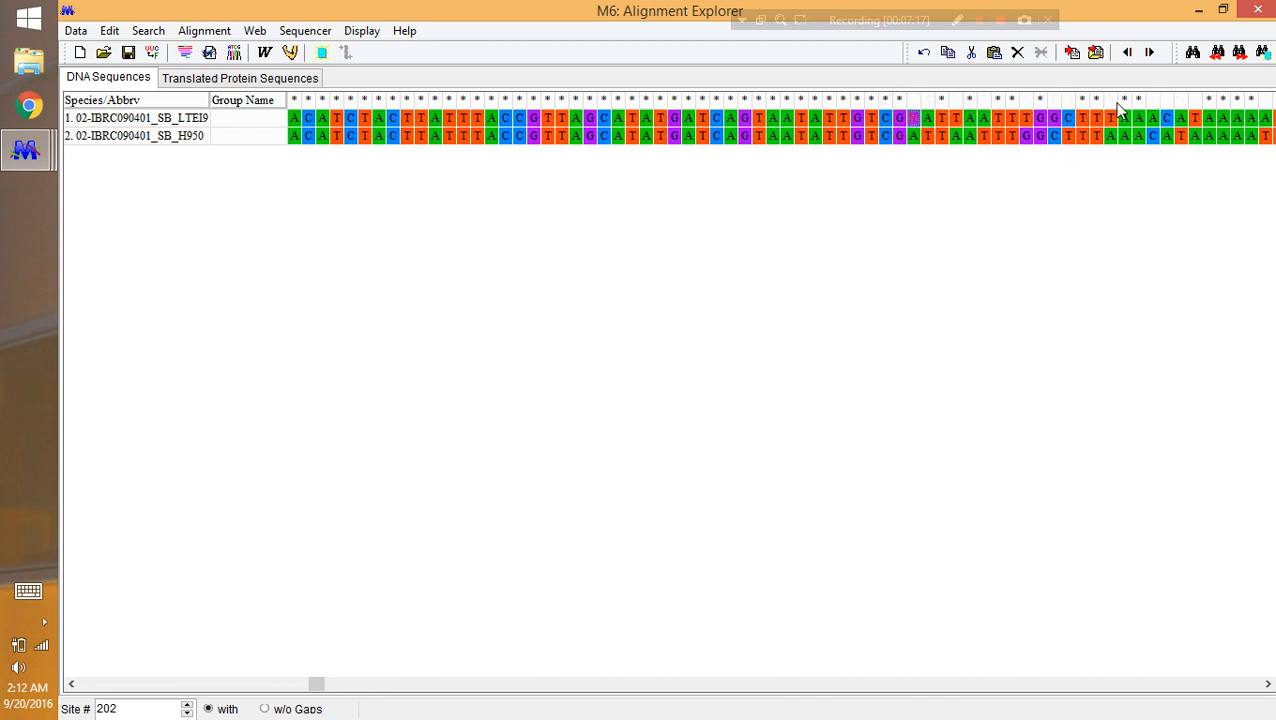
pyautogui.press('Delete')
# Copy bases 1 to 39 of the H950 sequence over the leading gaps of the LTEI9 sequence
pyautogui.moveTo(314, 686); pyautogui.dragTo(72, 690)
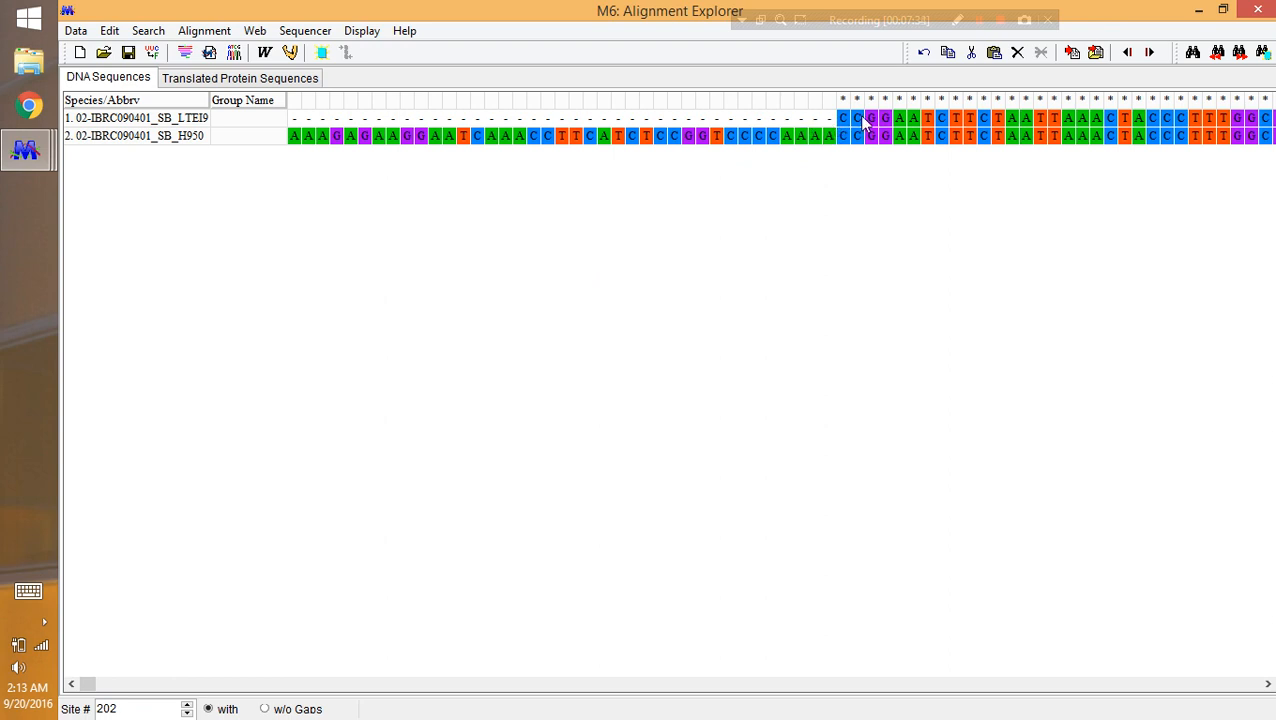
pyautogui.click(829, 136)
pyautogui.hotkey('shift', 'Home')
pyautogui.hotkey('ctrl', 'c')
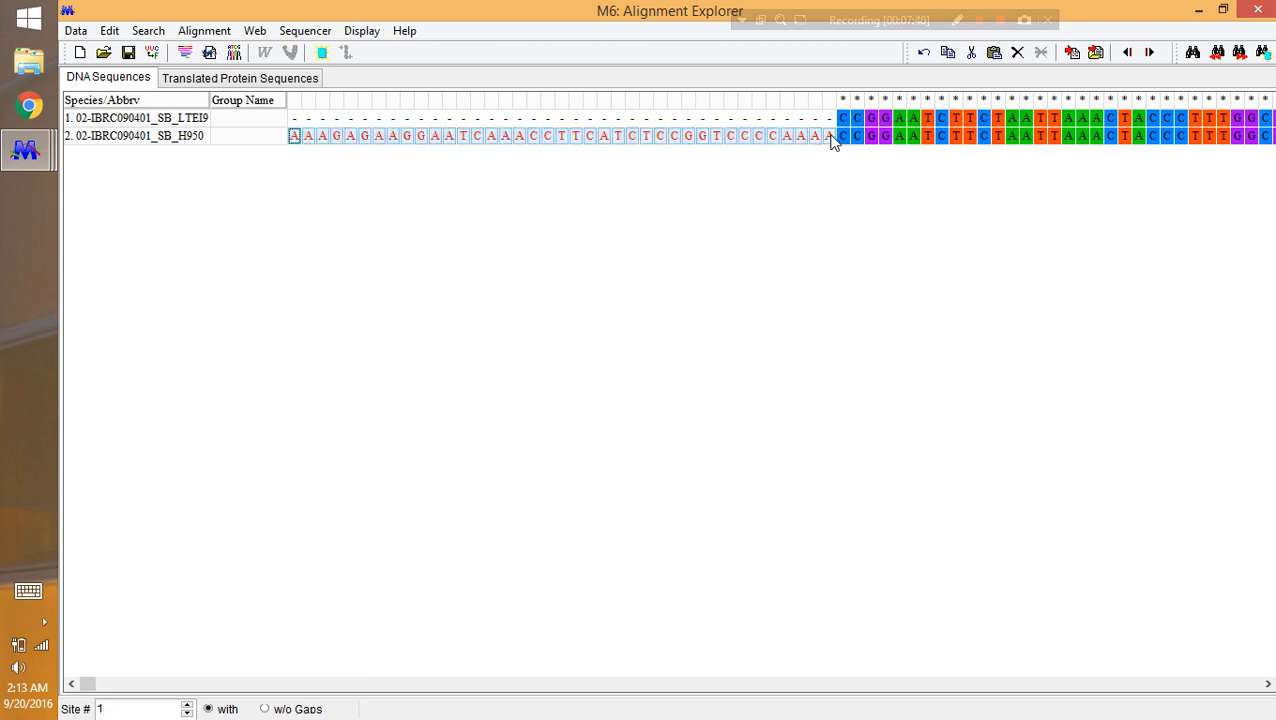
pyautogui.click(829, 119)
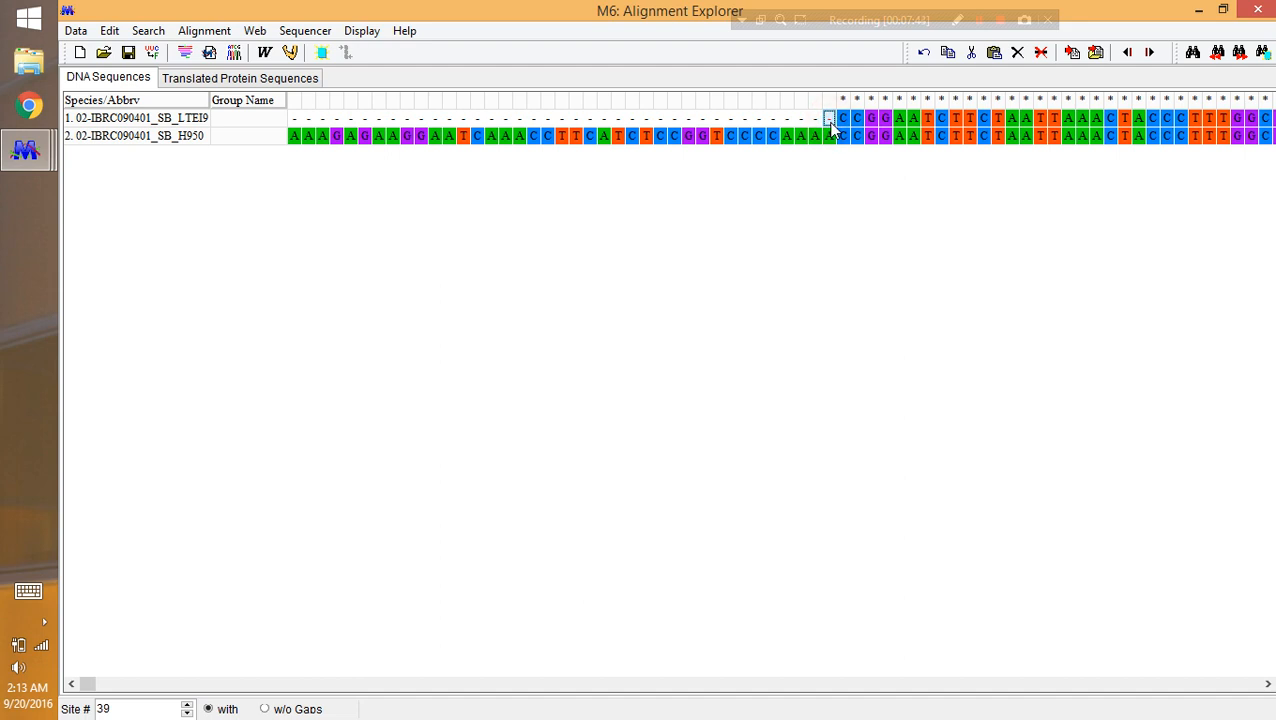
pyautogui.hotkey('shift', 'Home')
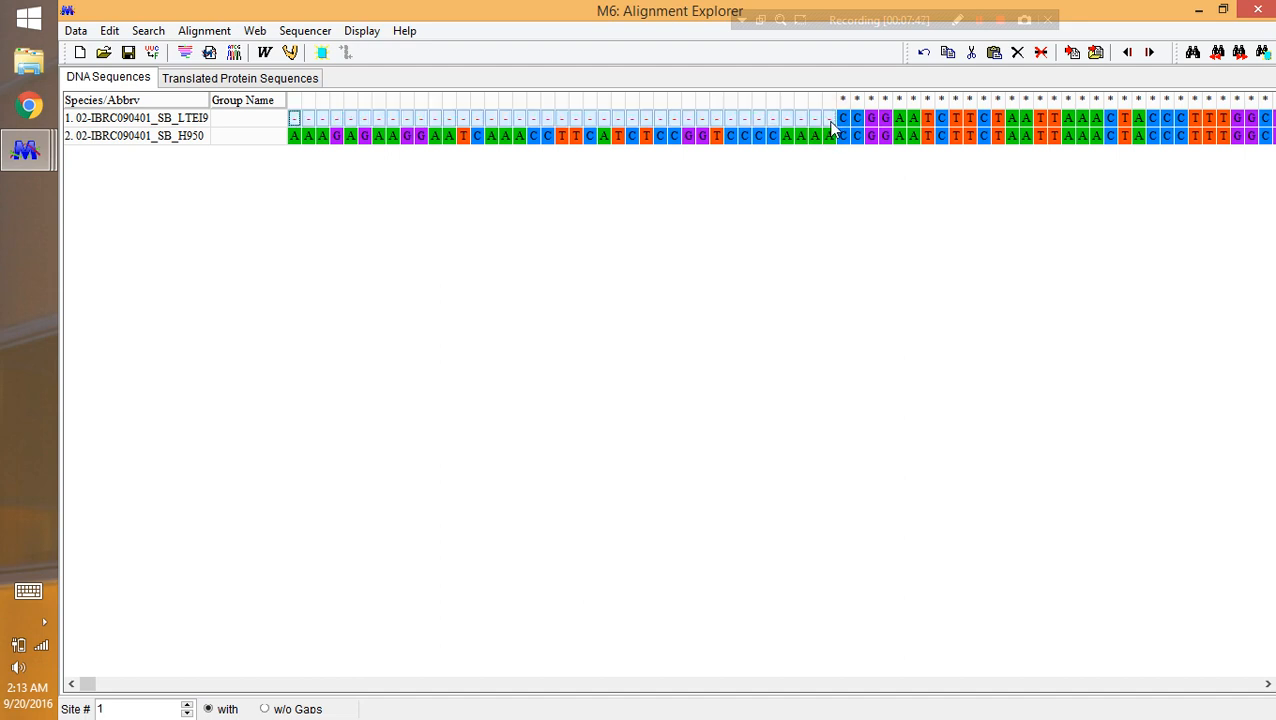
pyautogui.hotkey('ctrl', 'v')
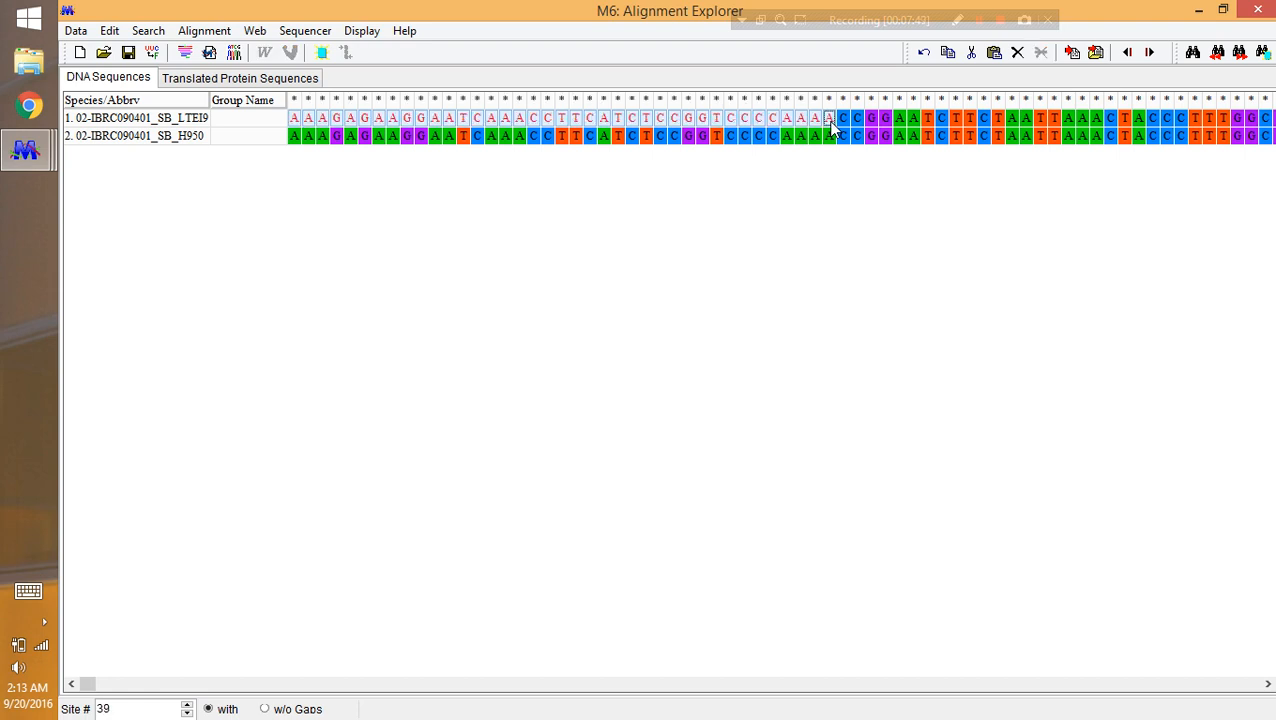
pyautogui.click(703, 130)
# Delete the entire H950 sequence from the alignment, keeping only the completed LTEI9 sequence
pyautogui.moveTo(85, 685); pyautogui.dragTo(1273, 678)
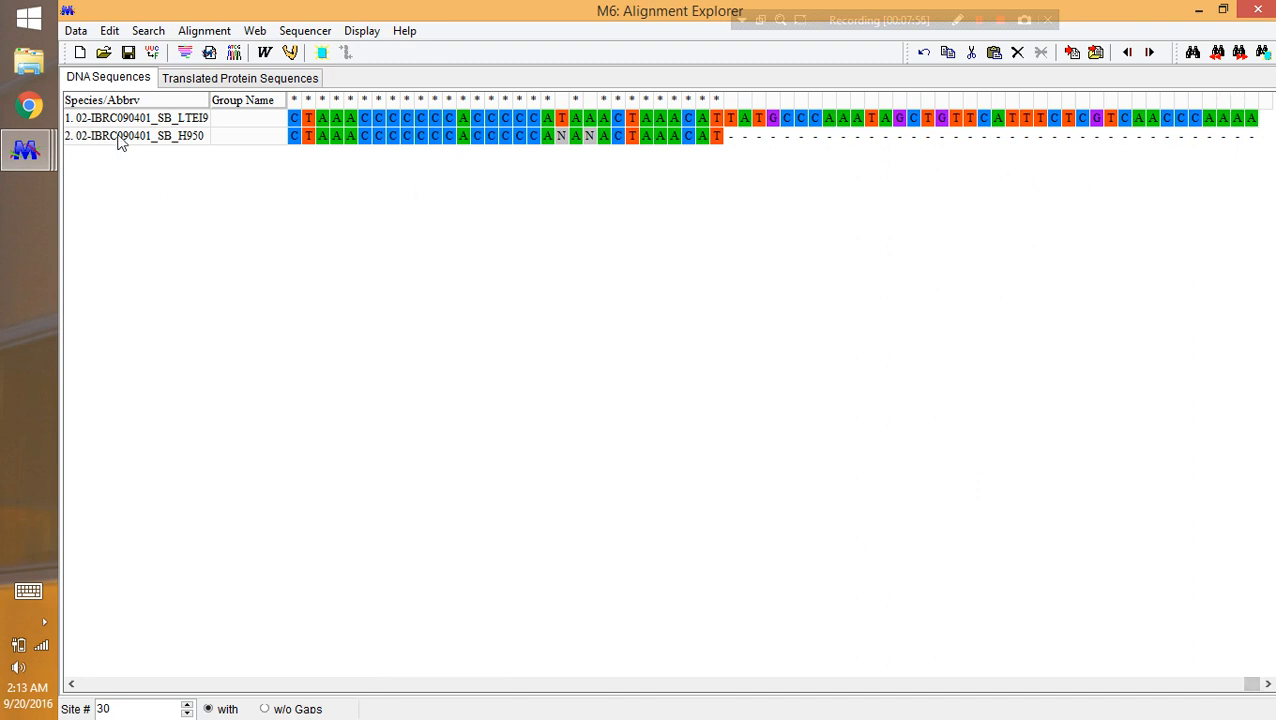
pyautogui.click(118, 137)
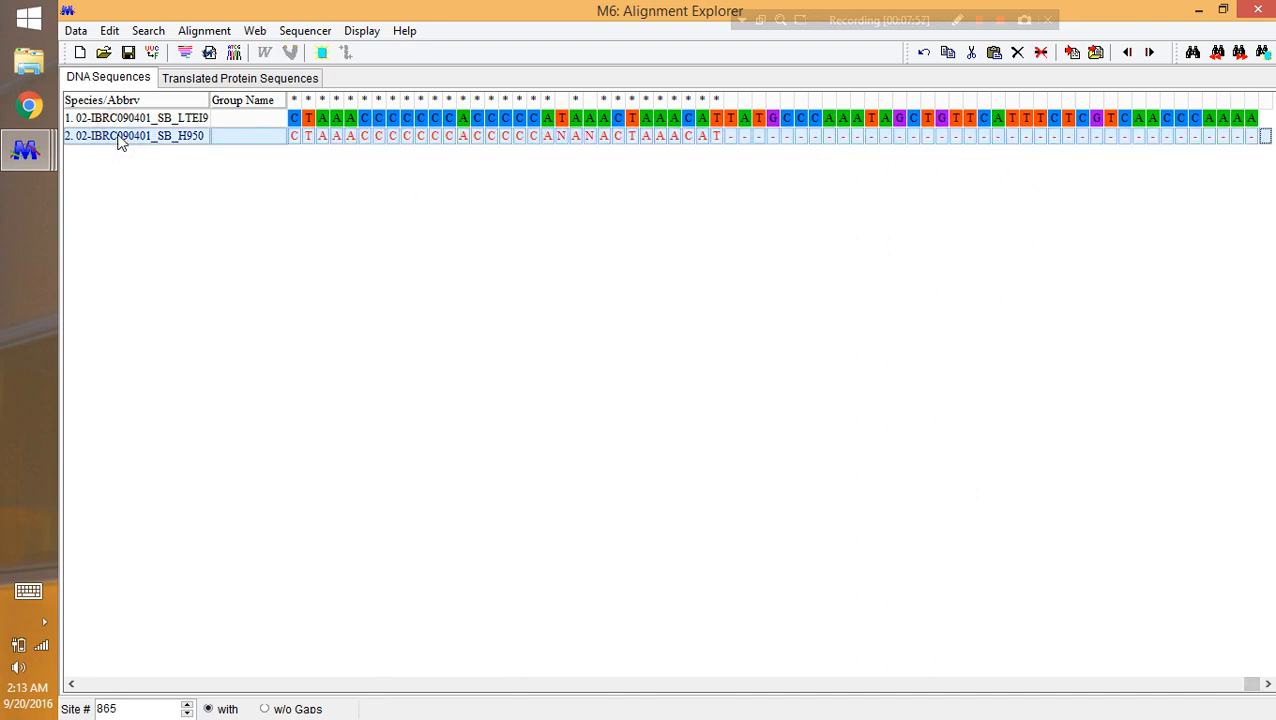
pyautogui.press('Delete')
pyautogui.moveTo(1233, 684); pyautogui.dragTo(228, 709)
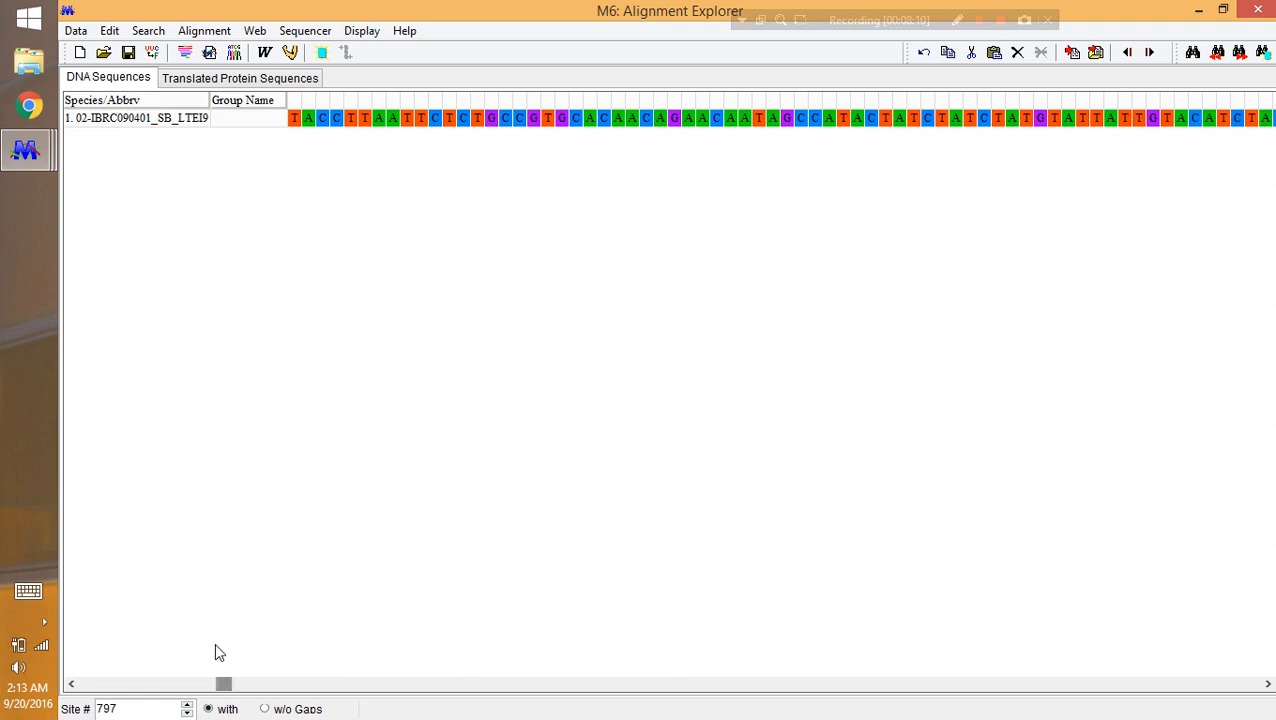
# Review the session save dialog and the available alignment export formats without saving or exporting anything
pyautogui.click(76, 31)
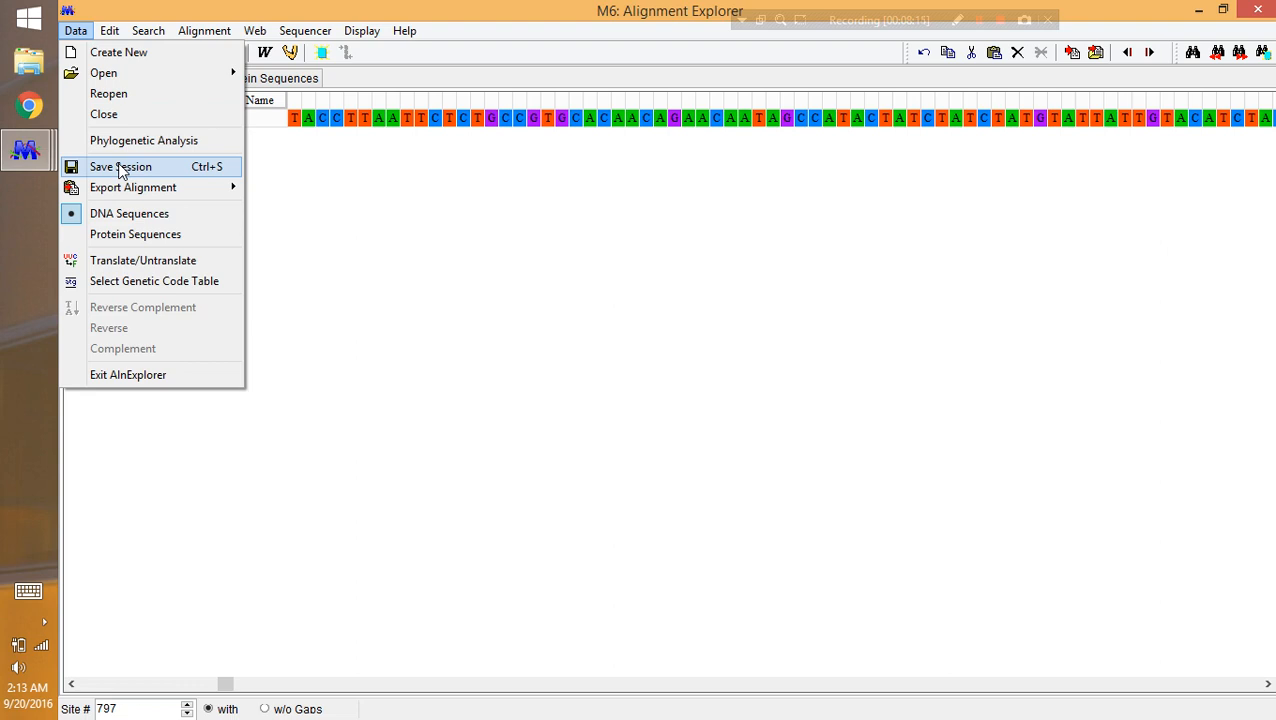
pyautogui.click(118, 167)
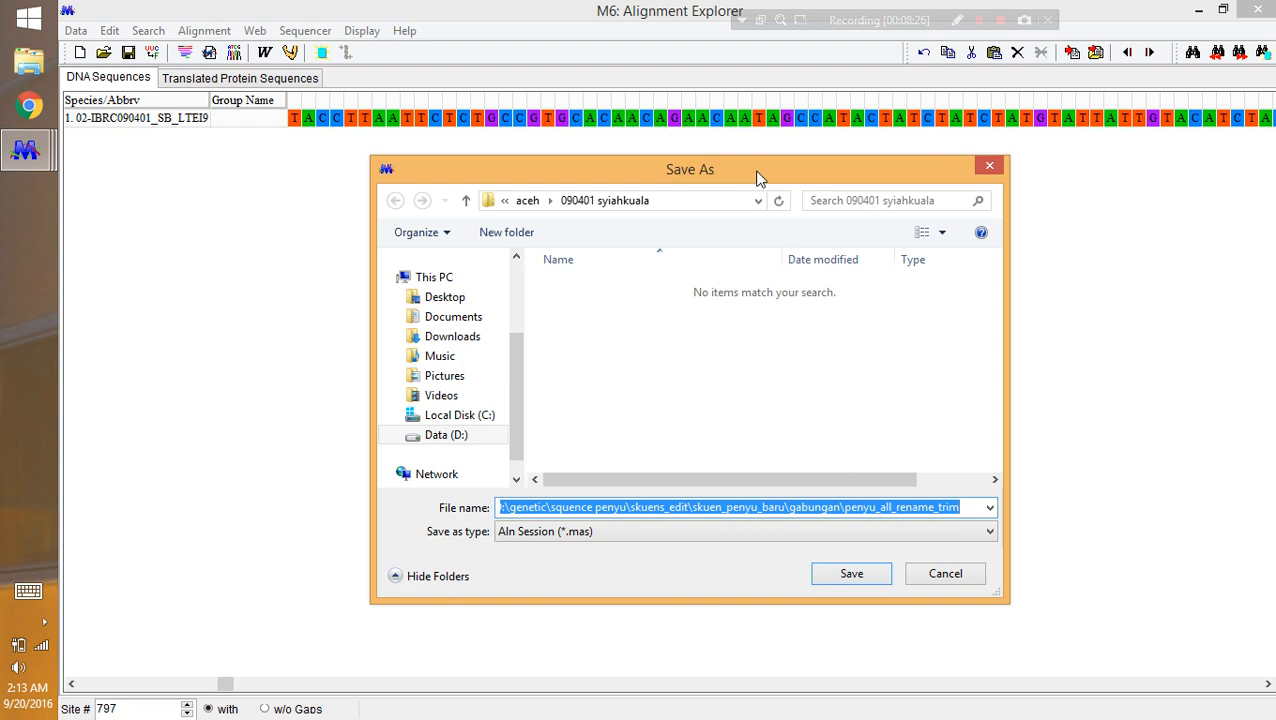
pyautogui.click(990, 168)
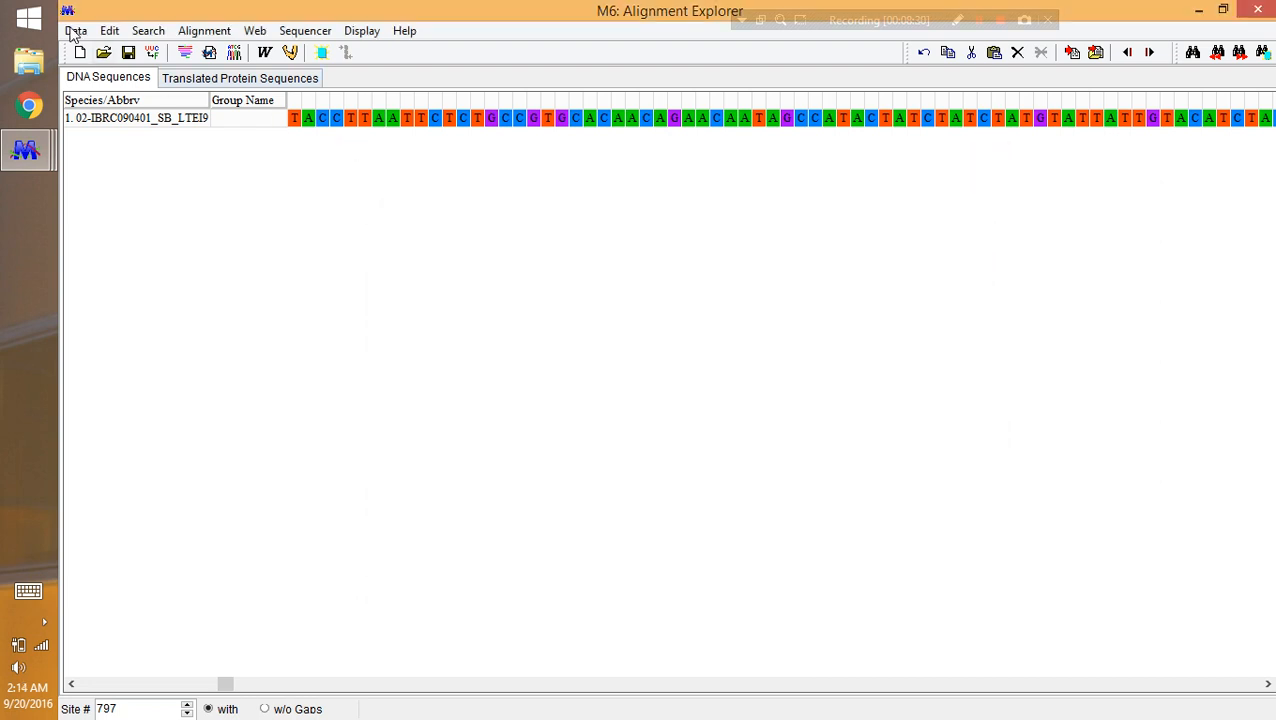
pyautogui.click(72, 31)
pyautogui.moveTo(190, 188)
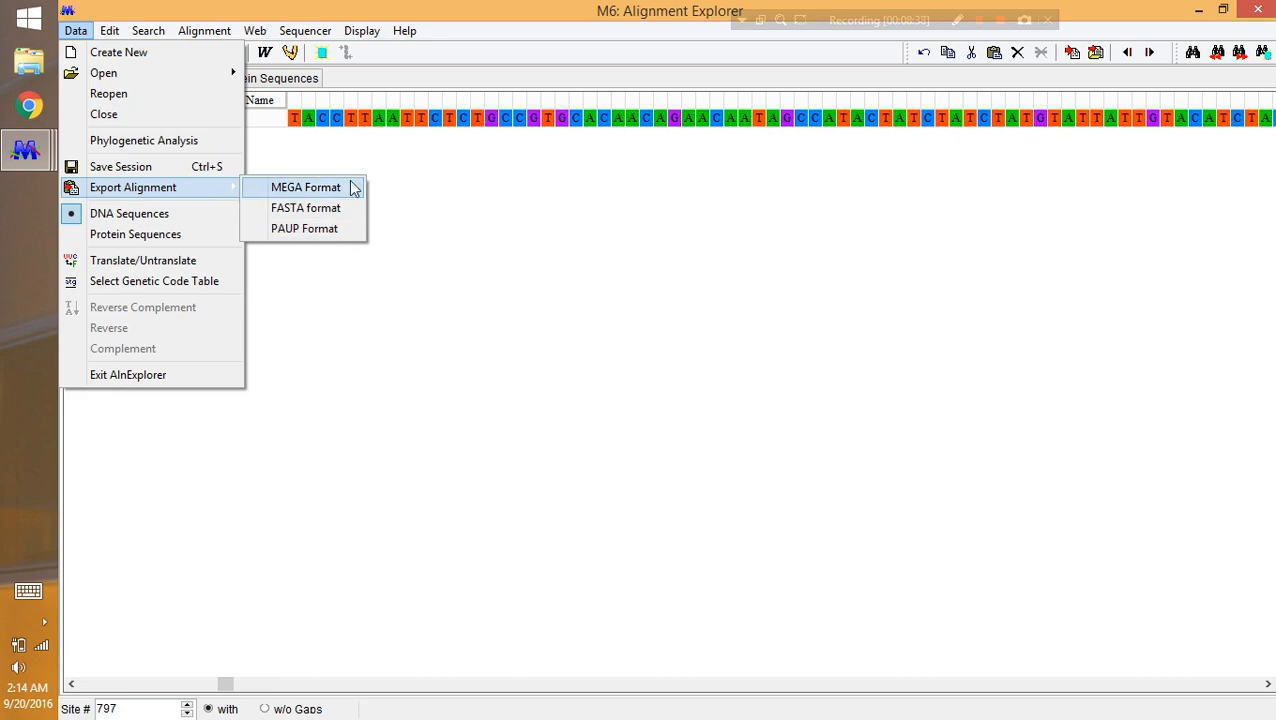
pyautogui.click(440, 178)
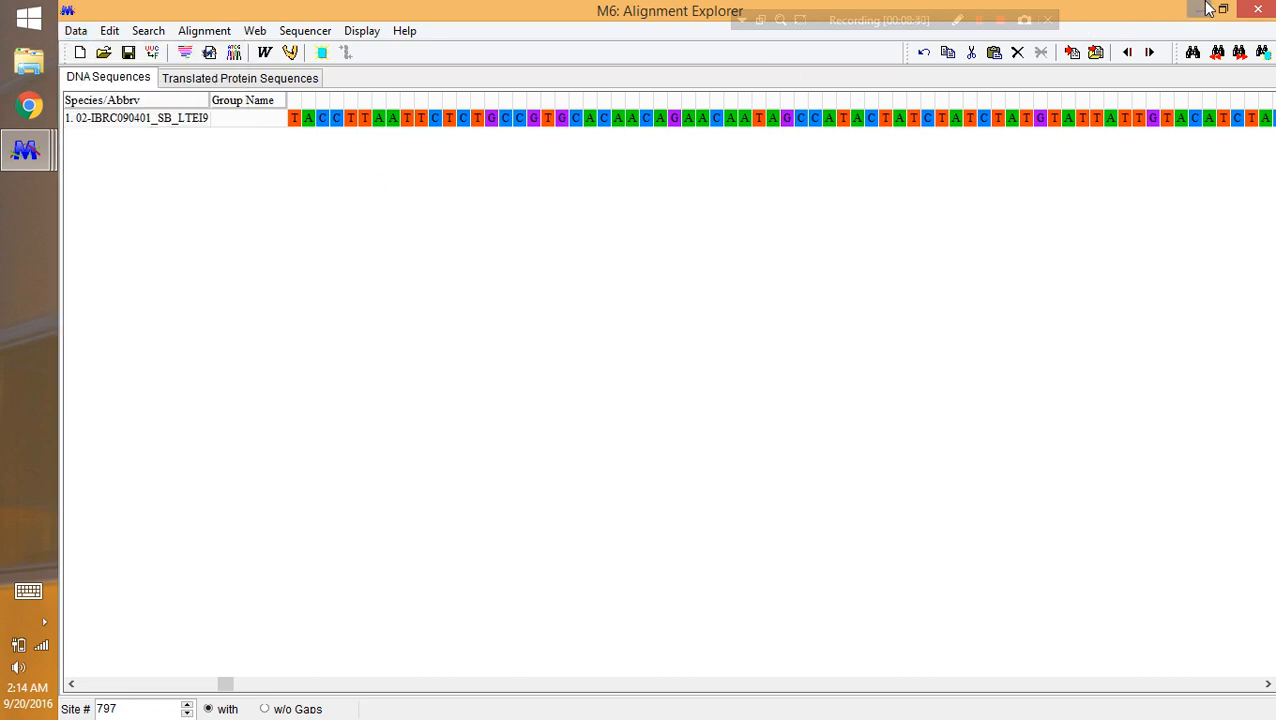
# Minimize the alignment window and close the H950 trace without saving its data to file
pyautogui.click(1200, 10)
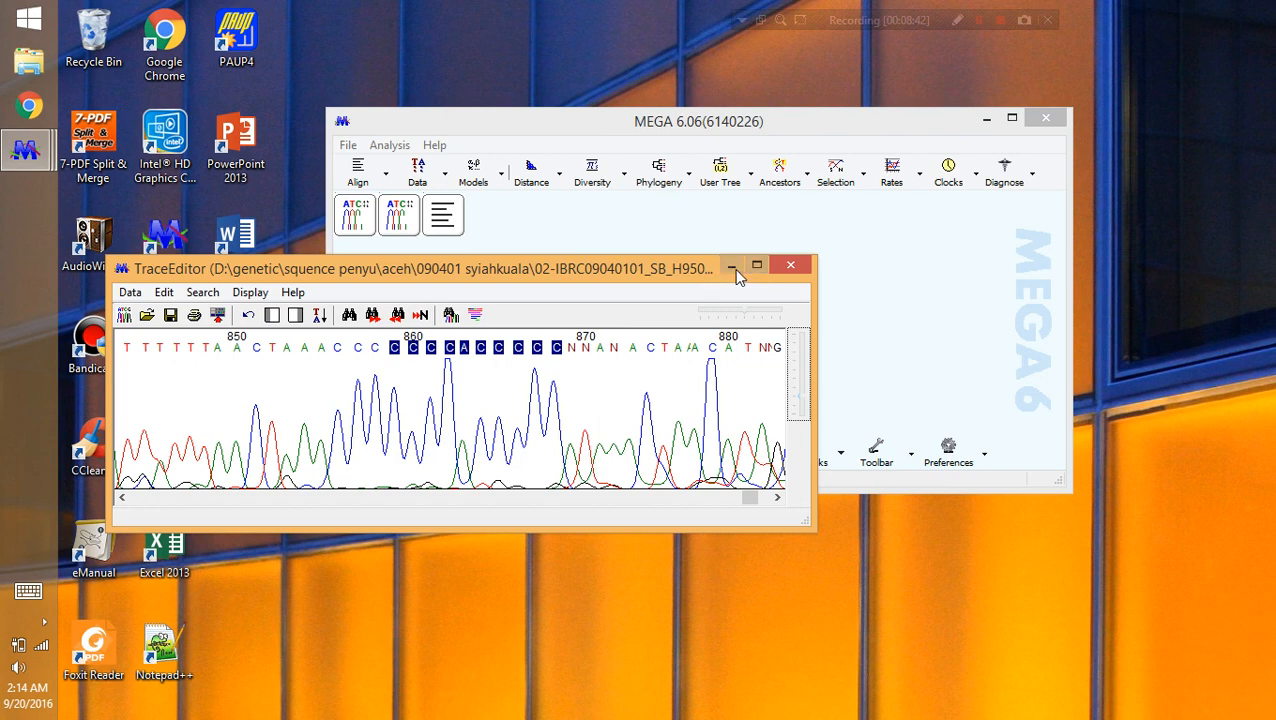
pyautogui.click(685, 268)
pyautogui.moveTo(700, 287); pyautogui.dragTo(962, 299)
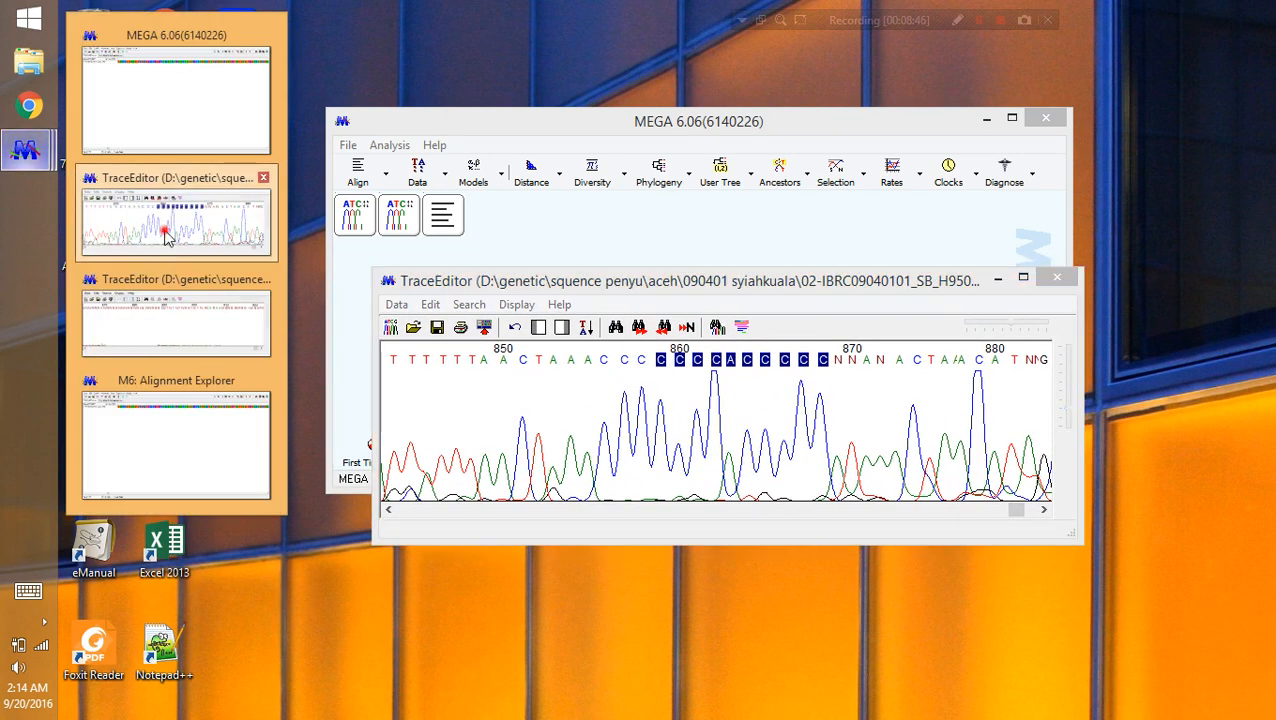
pyautogui.moveTo(536, 273); pyautogui.dragTo(508, 193)
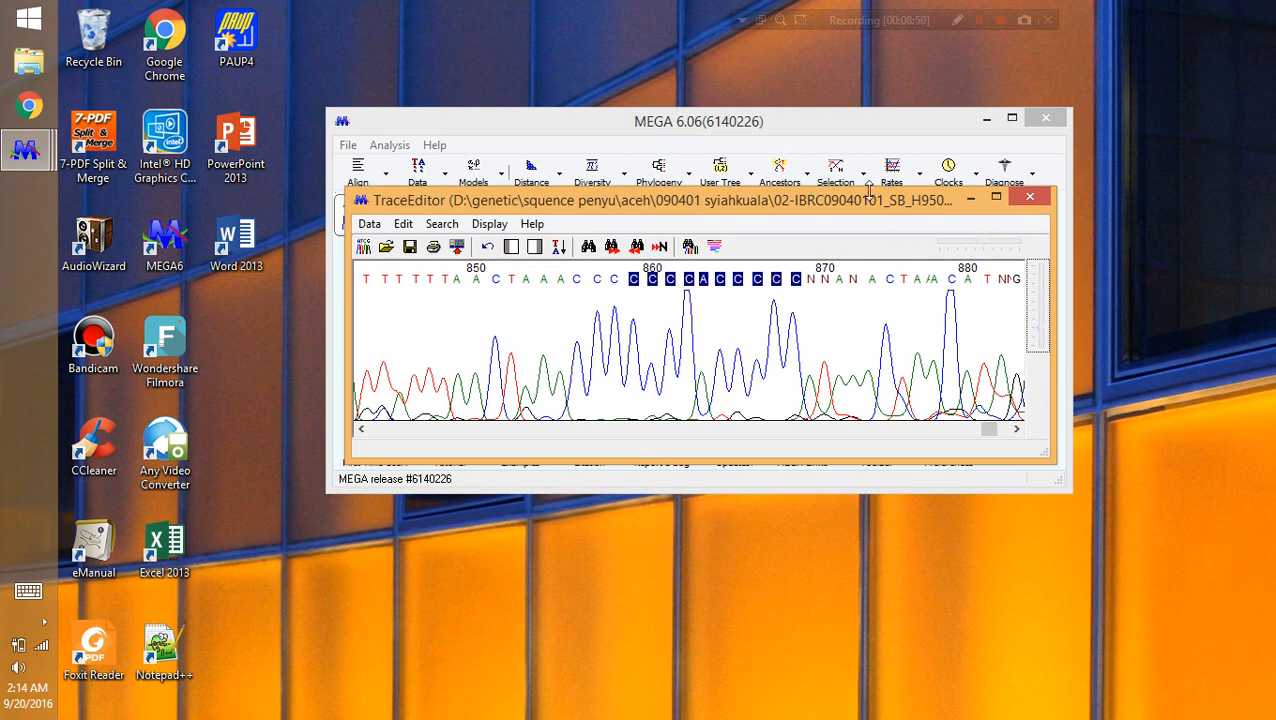
pyautogui.click(1030, 197)
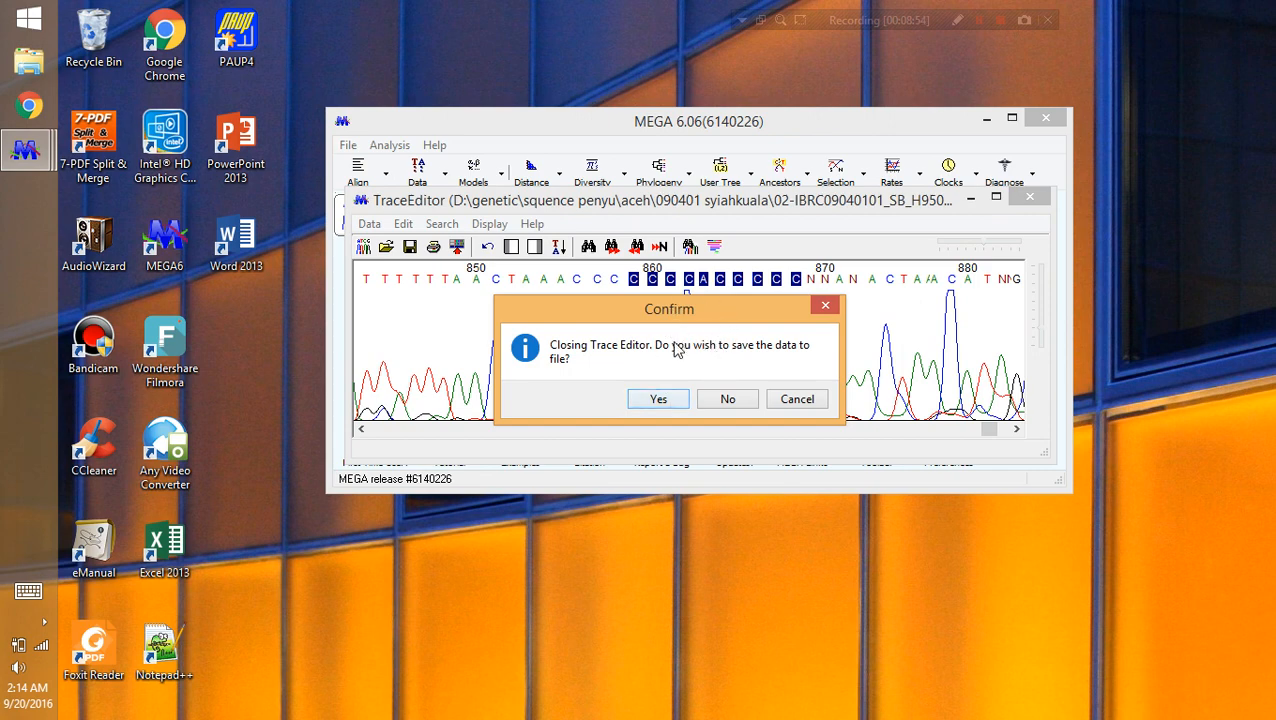
pyautogui.click(727, 399)
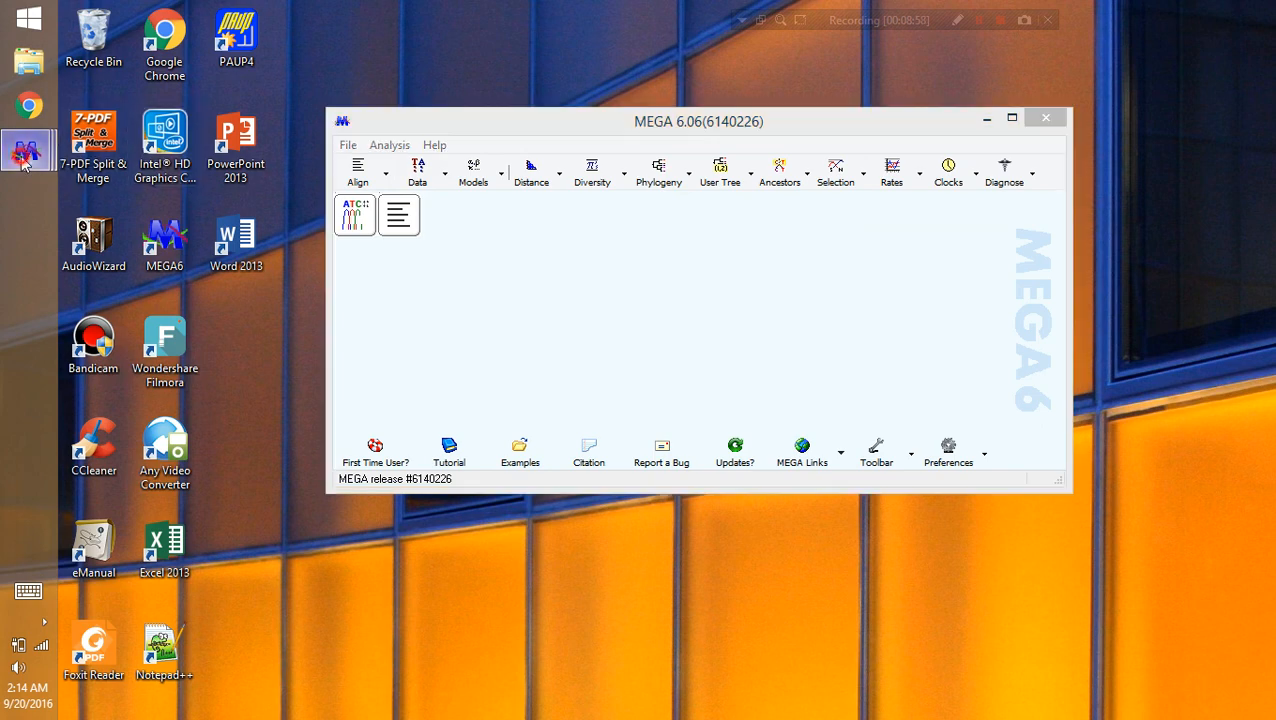
# Close the remaining LTEI9 trace window and exit MEGA6 completely
pyautogui.moveTo(26, 150)
pyautogui.click(166, 250)
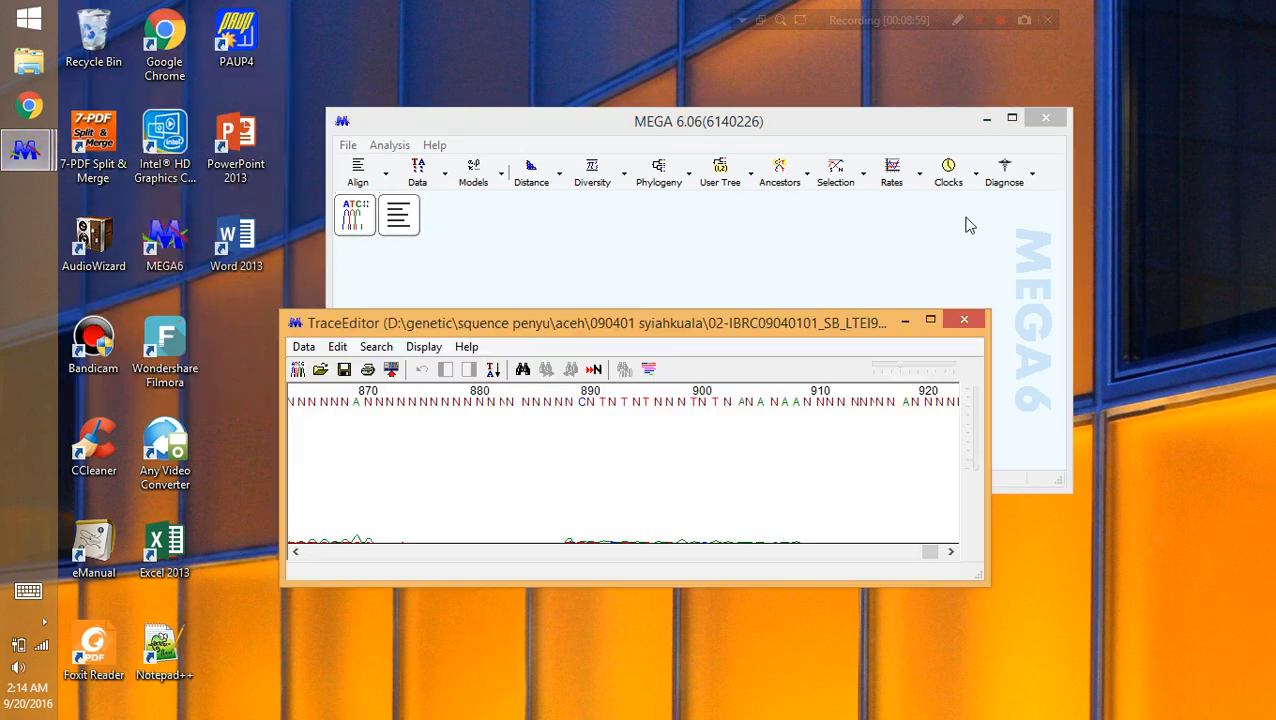
pyautogui.click(980, 319)
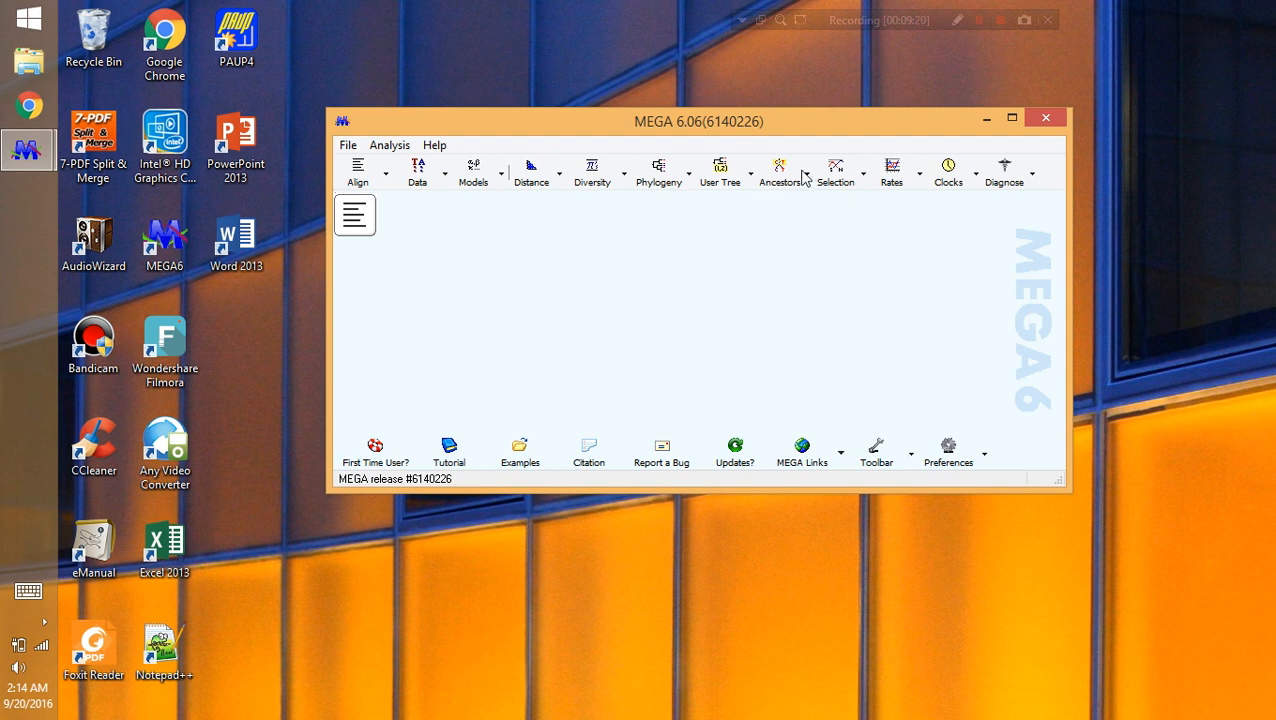
pyautogui.moveTo(805, 134); pyautogui.dragTo(797, 170)
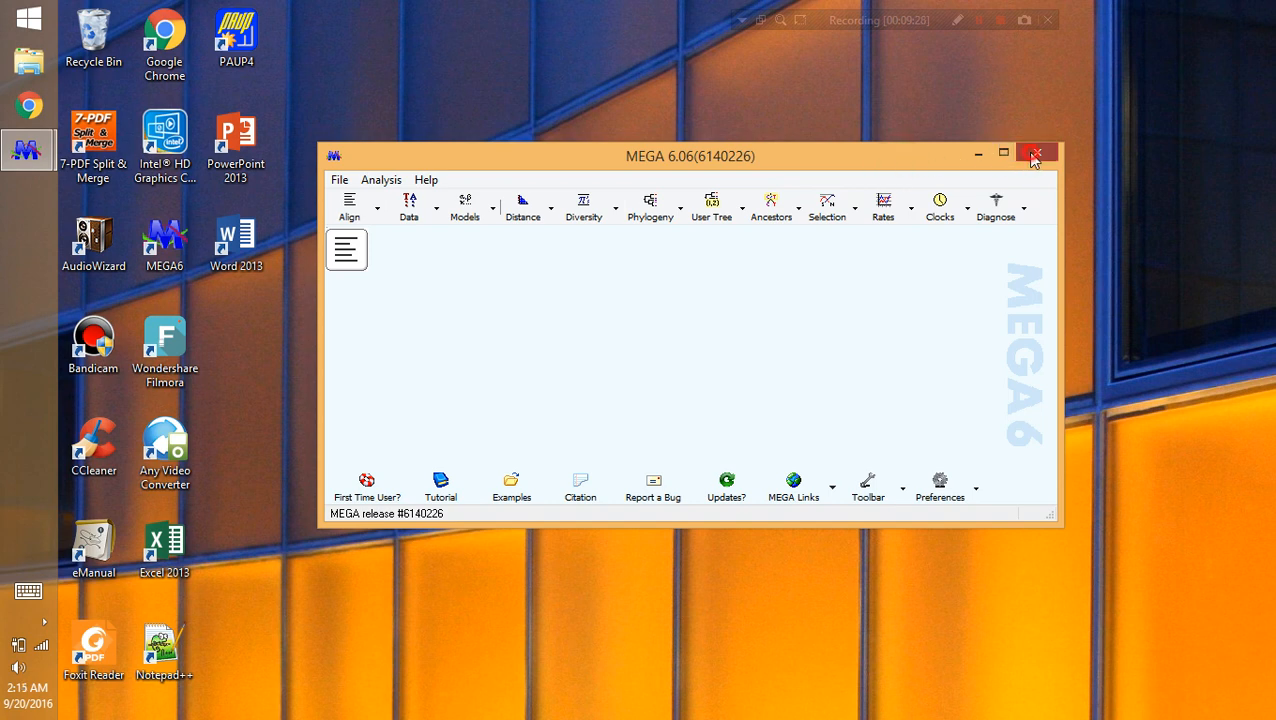
pyautogui.hotkey('alt', 'F4')
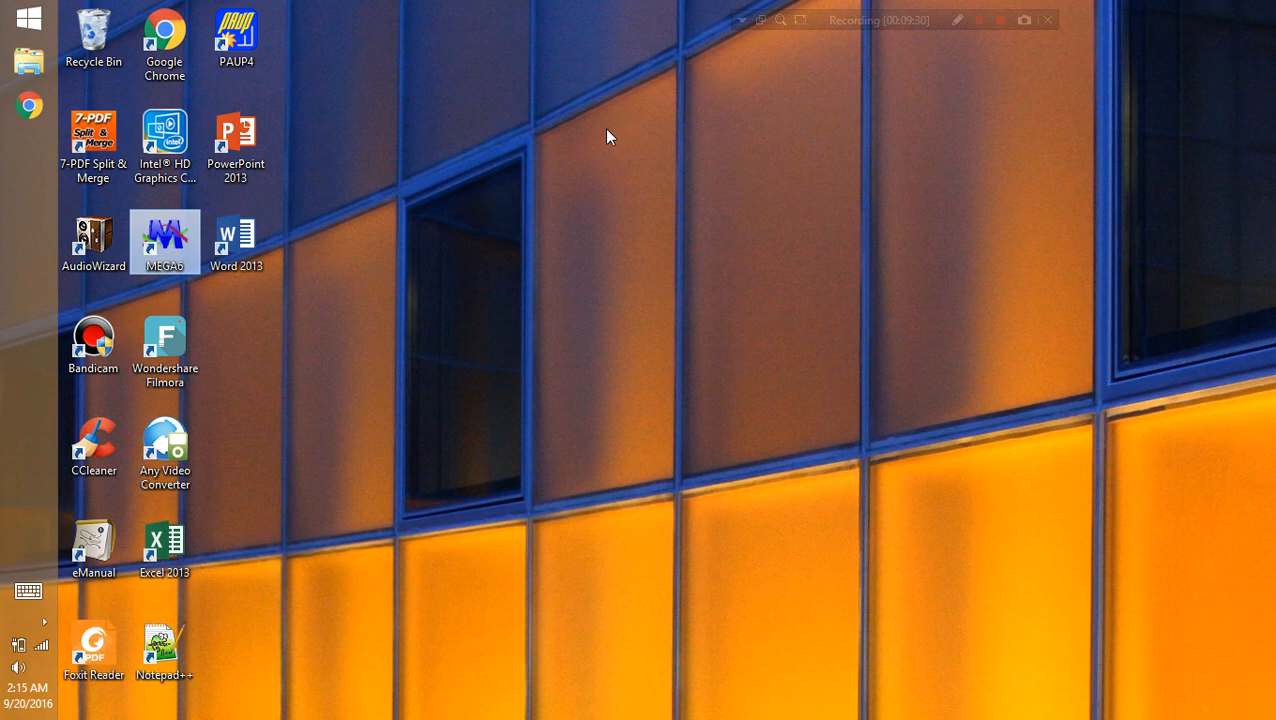
pyautogui.rightClick(604, 128)
pyautogui.click(622, 187)
pyautogui.rightClick(607, 140)
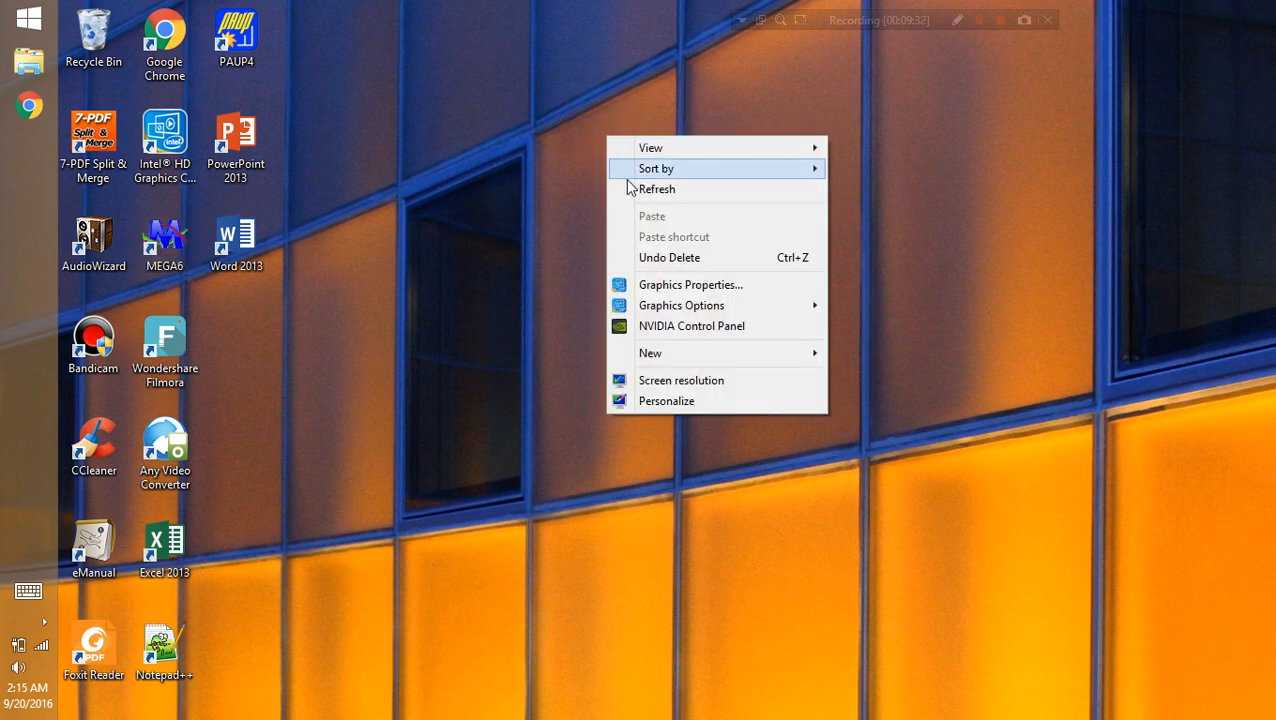
pyautogui.click(632, 188)
pyautogui.rightClick(608, 129)
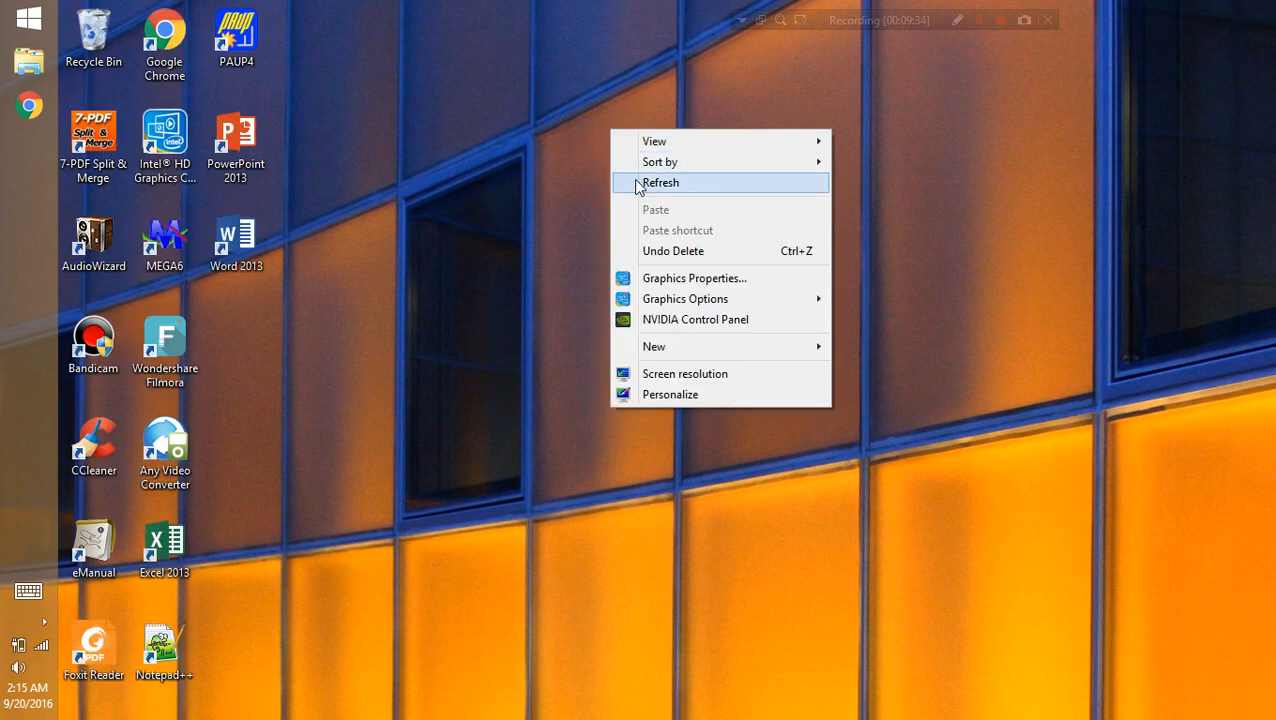
pyautogui.click(629, 180)
pyautogui.rightClick(608, 119)
pyautogui.click(639, 173)
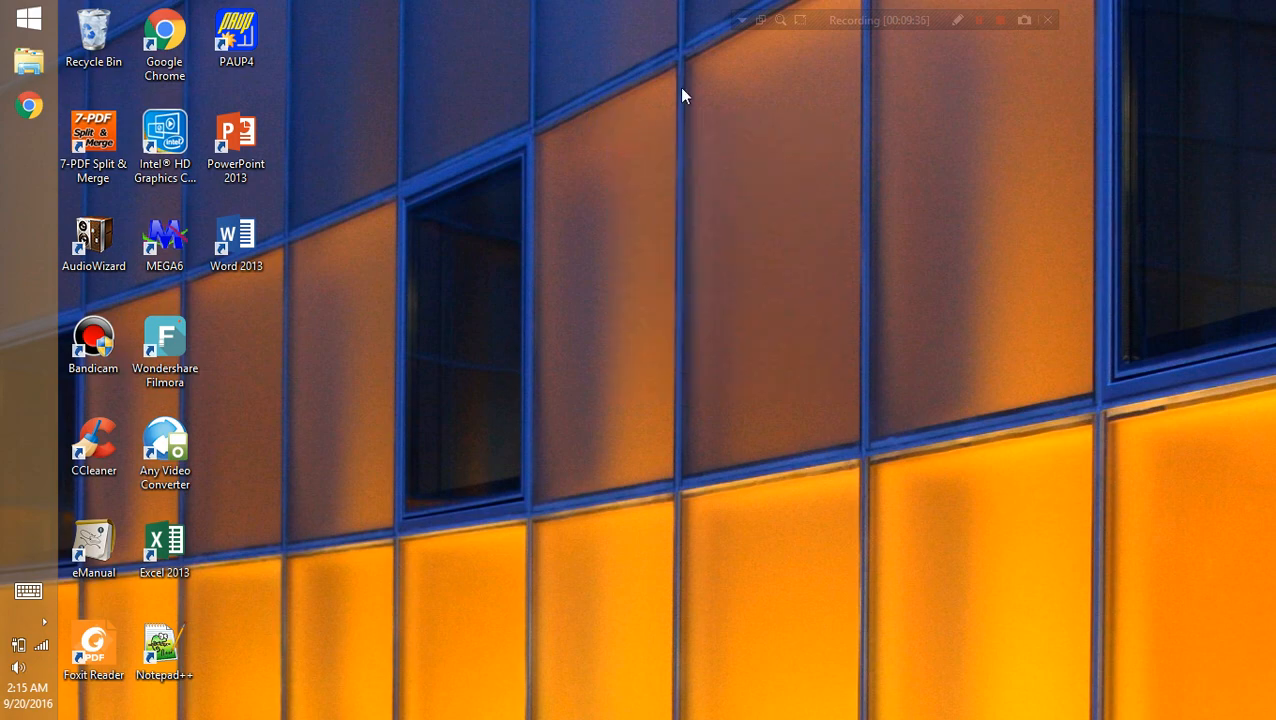